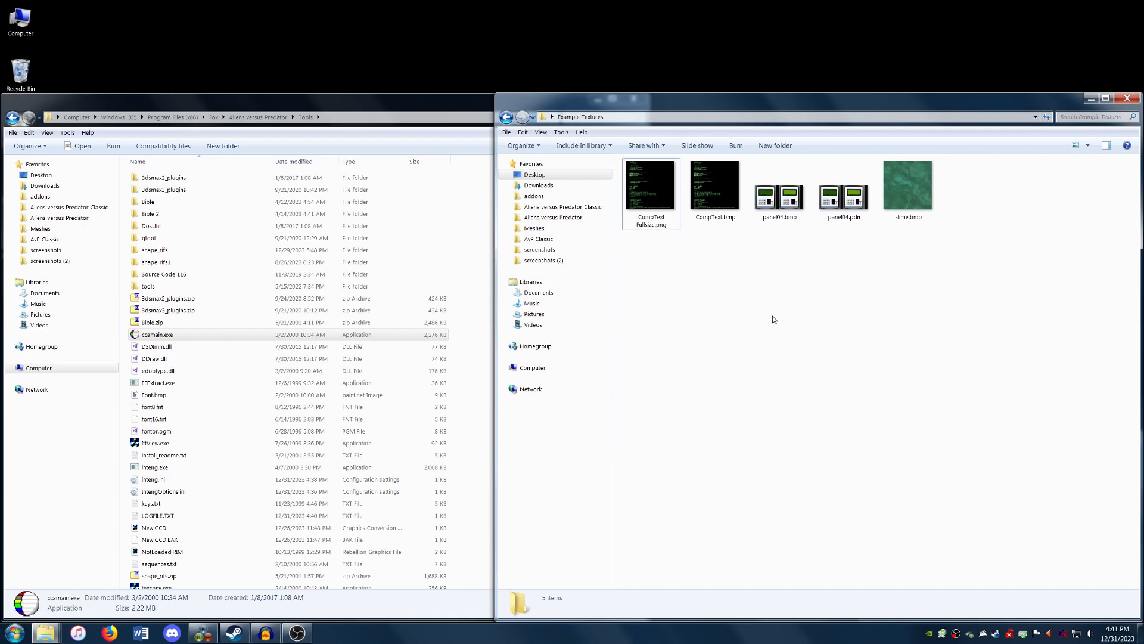
Launch texconv.exe from the game's Tools folder
left_click(447, 104)
scroll(529, 398, "down", 1)
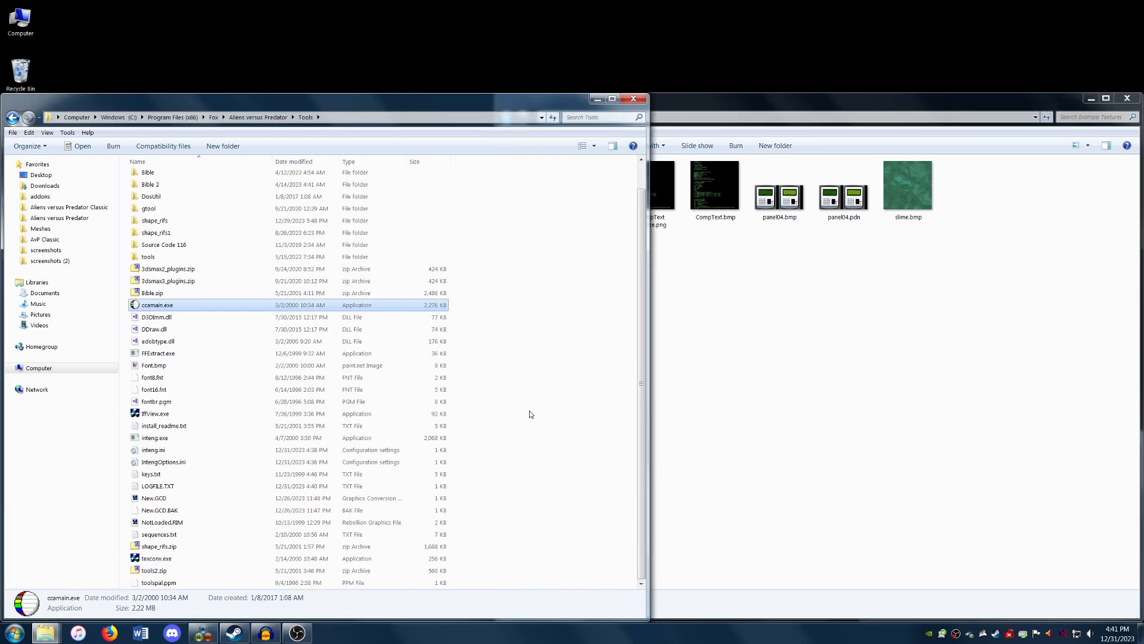
double_click(295, 557)
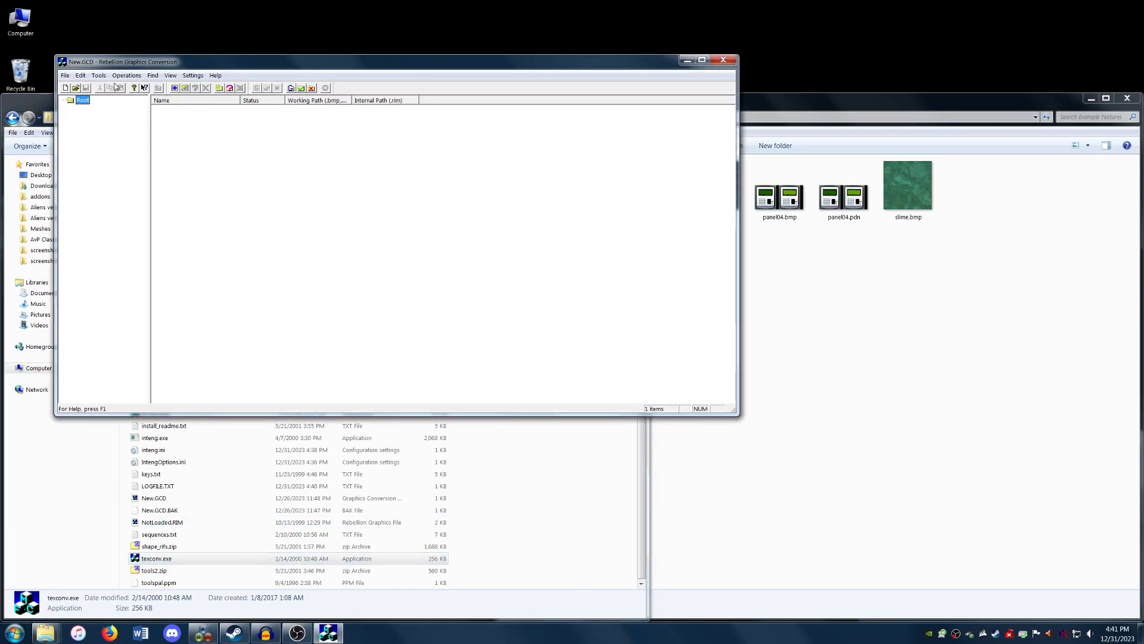
Add CompText.bmp, panel04.bmp and slime.bmp from Example Textures as new files for conversion, keeping their default settings
left_click(127, 75)
left_click(132, 91)
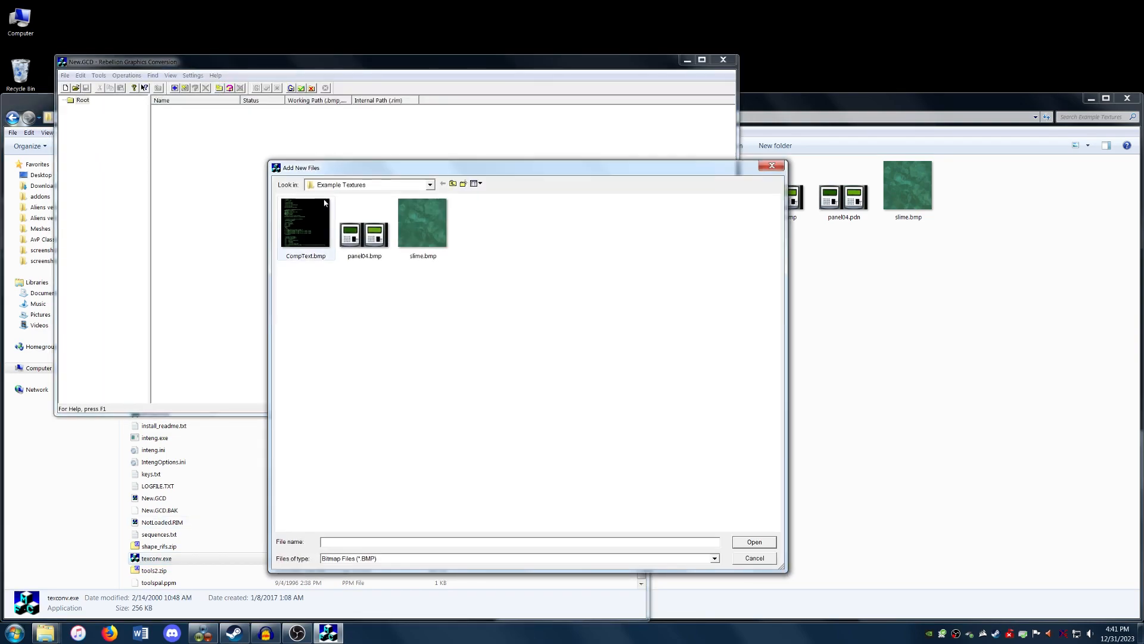
left_click(306, 223)
left_click(422, 224, "shift")
left_click(755, 542)
left_click(216, 303)
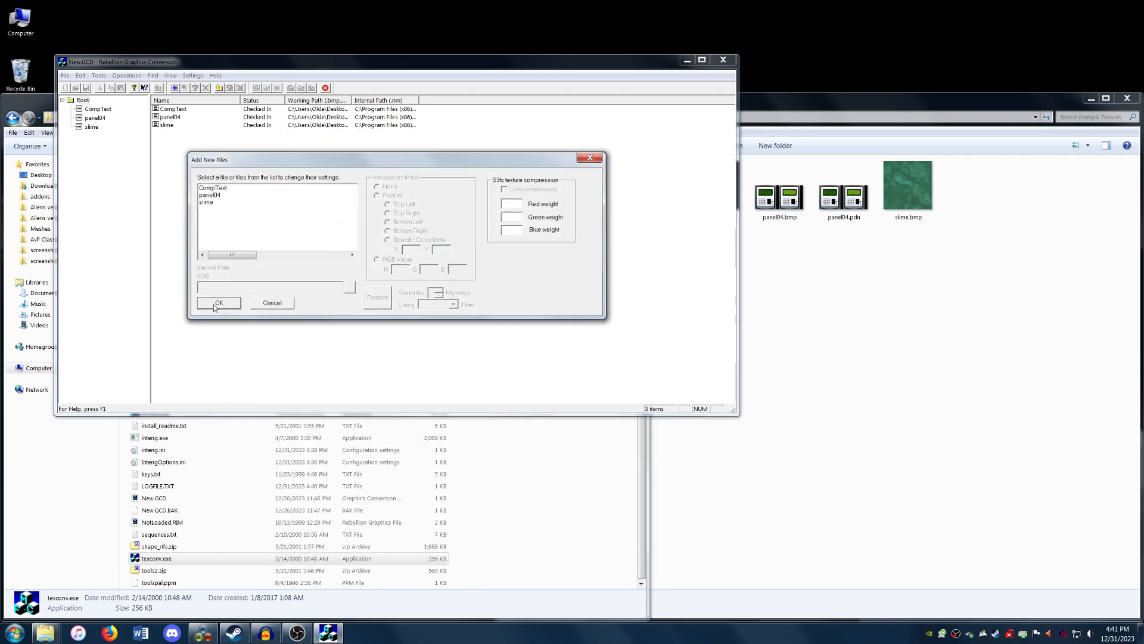
left_click(455, 271)
Copy CompText.RIM, panel04.RIM and slime.RIM from the New RIMs Checked In folder of Aliens versus Predator
left_click(493, 475)
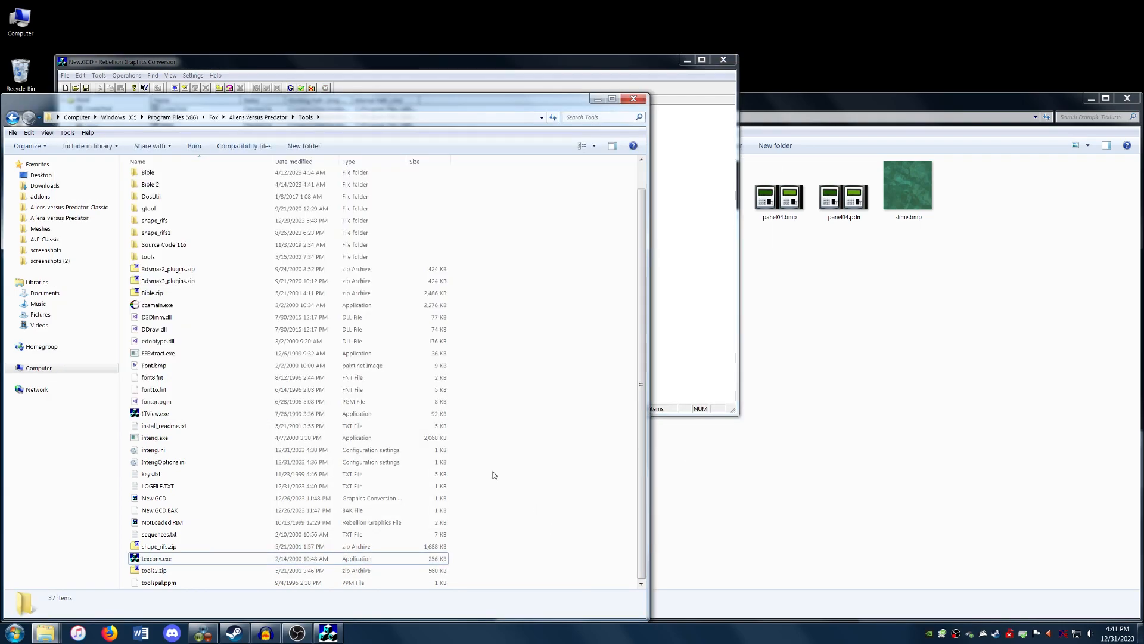
left_click(258, 116)
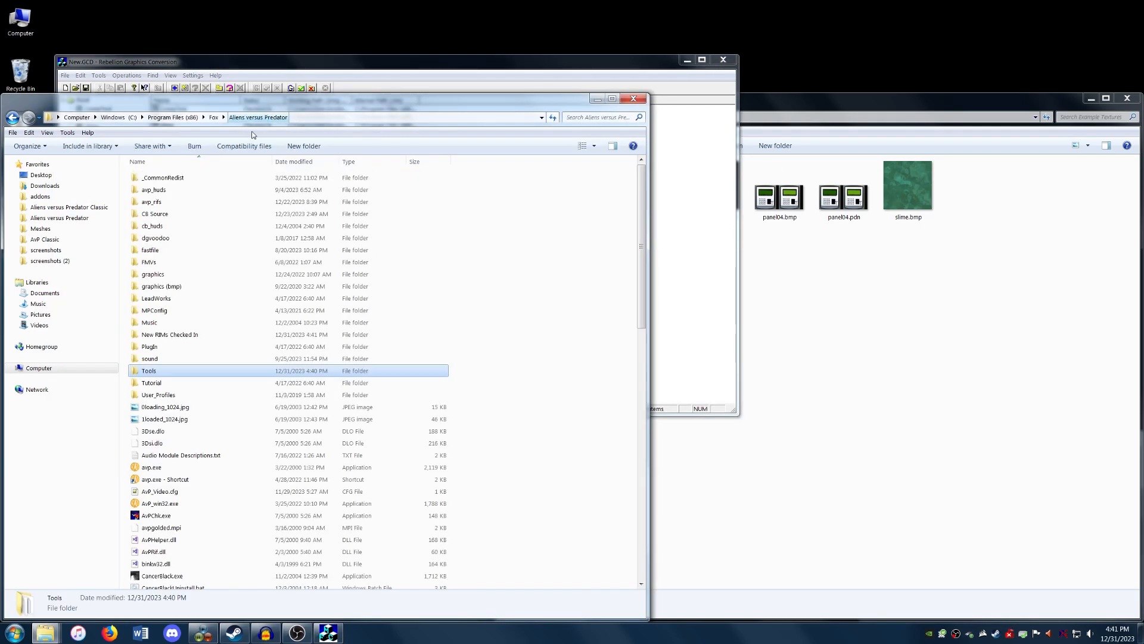
left_click(199, 335)
double_click(198, 336)
left_click_drag(227, 251, 199, 175)
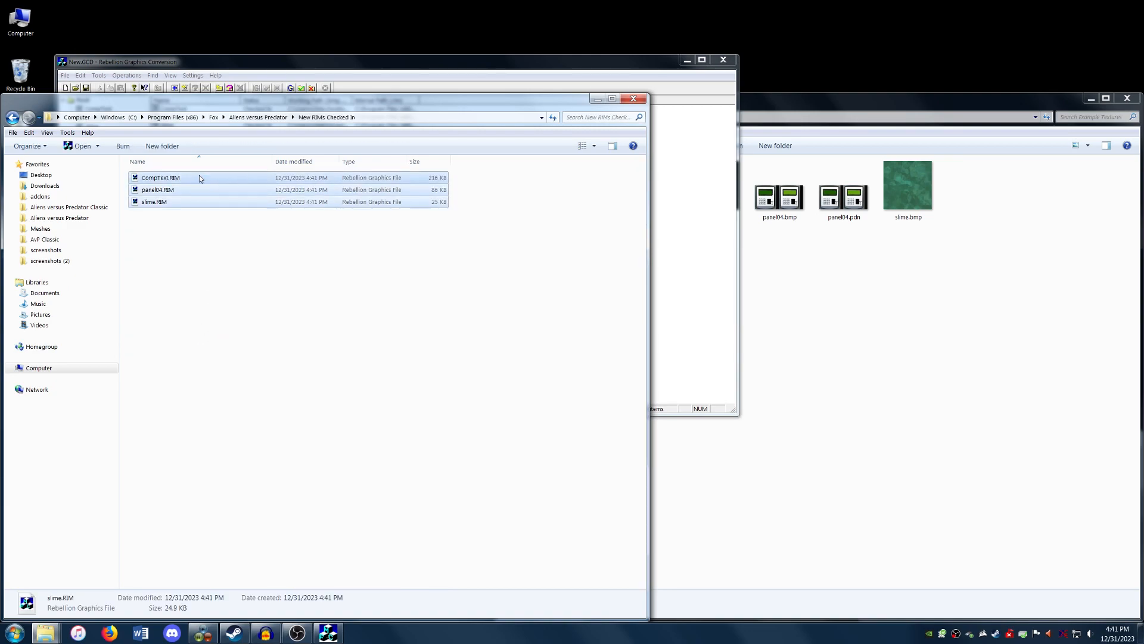
Paste the copied RIM files into the graphics\Envrnmts\Example folder of the Fox Aliens versus Predator installation
left_click(258, 117)
double_click(234, 276)
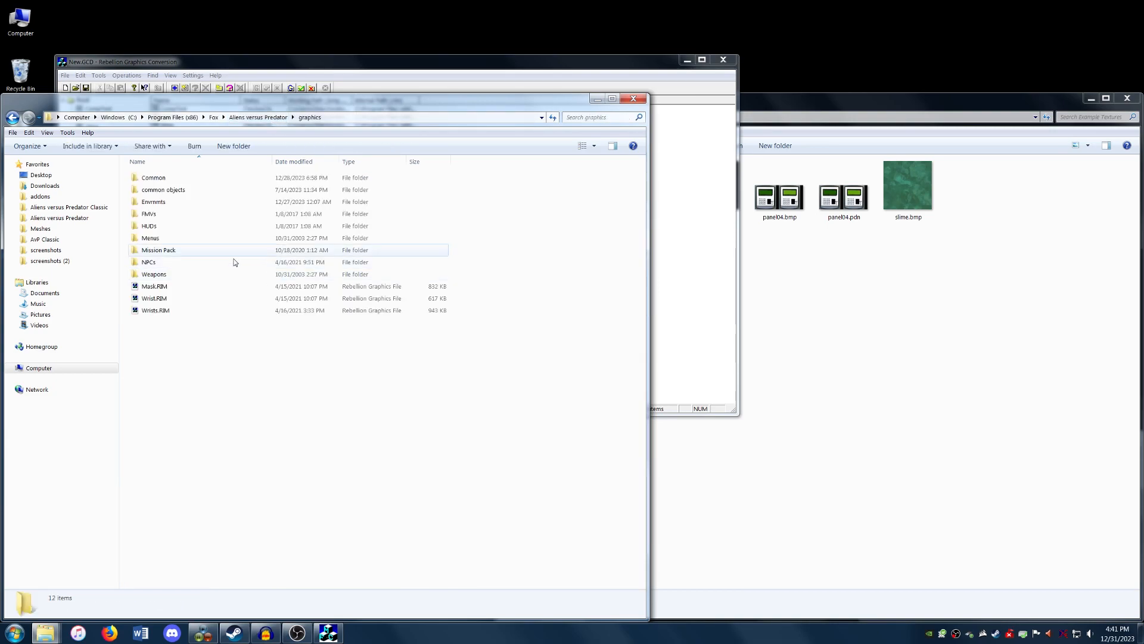
double_click(229, 203)
left_click(280, 334)
scroll(280, 342, "down", 3)
key("Return")
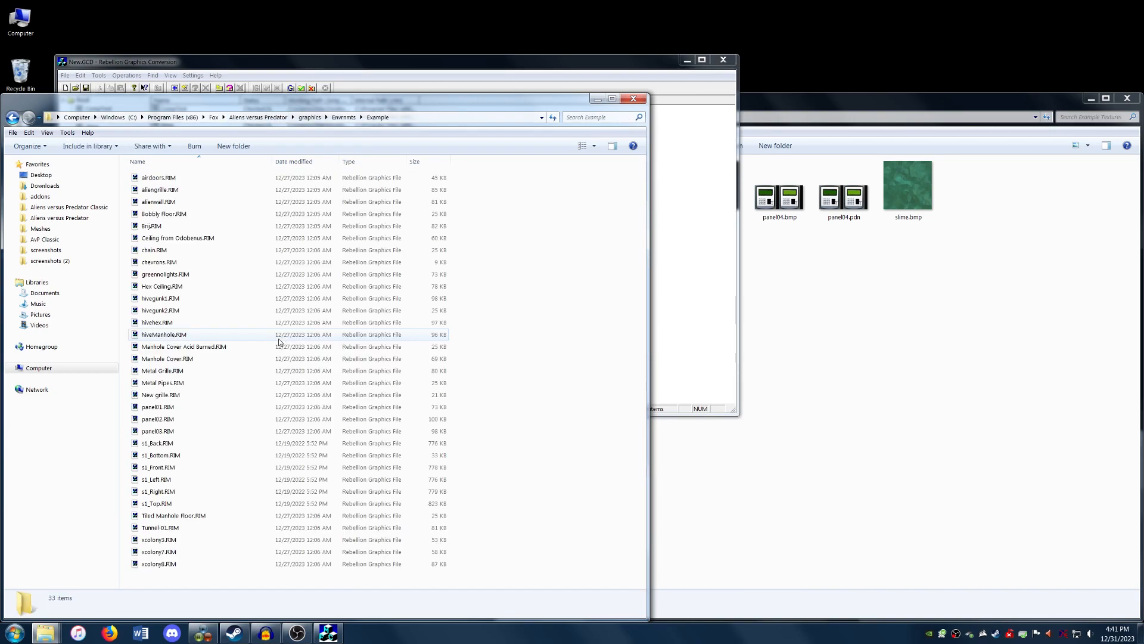
key("ctrl+v")
Paste the same RIM files into graphics\envrnmts\Example of the Steam Aliens versus Predator Classic installation
mouse_move(61, 629)
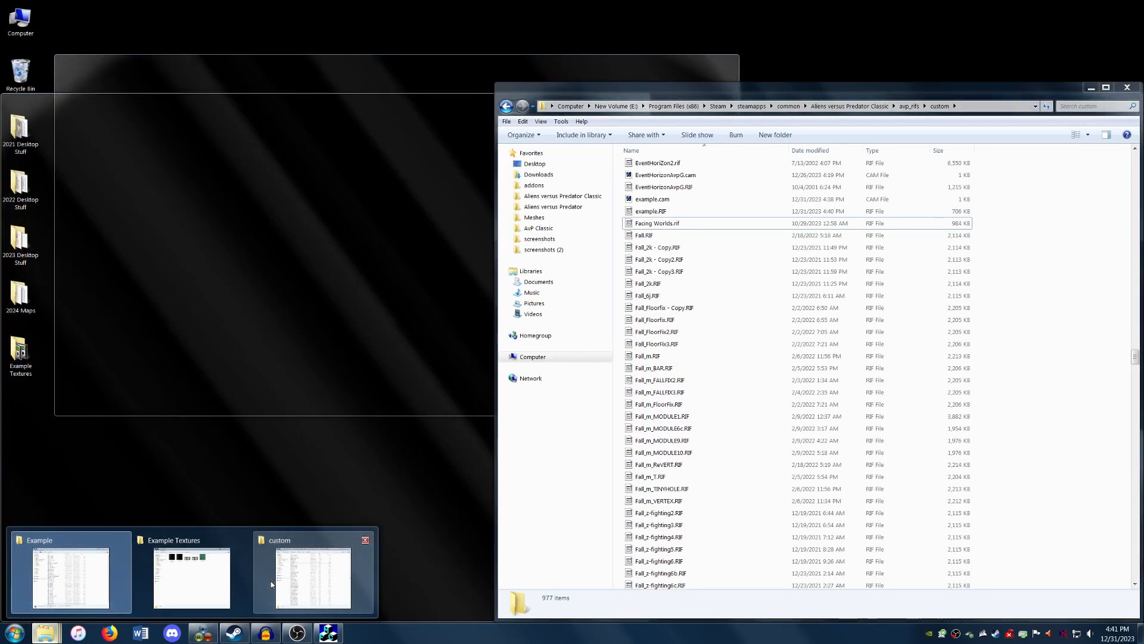
left_click(271, 580)
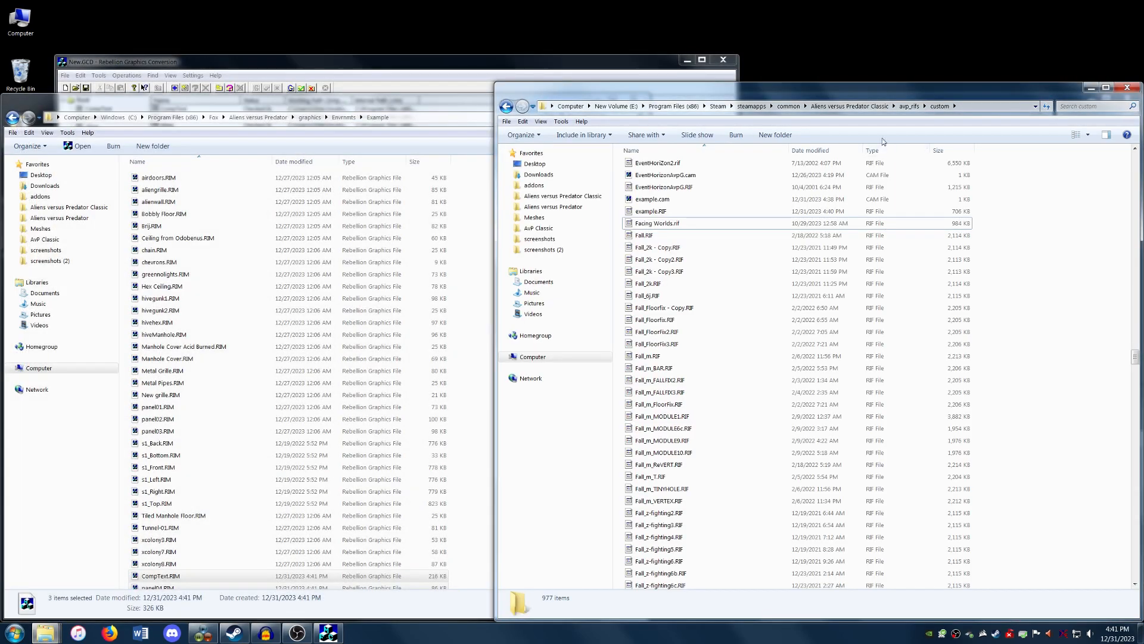
left_click(849, 106)
double_click(726, 300)
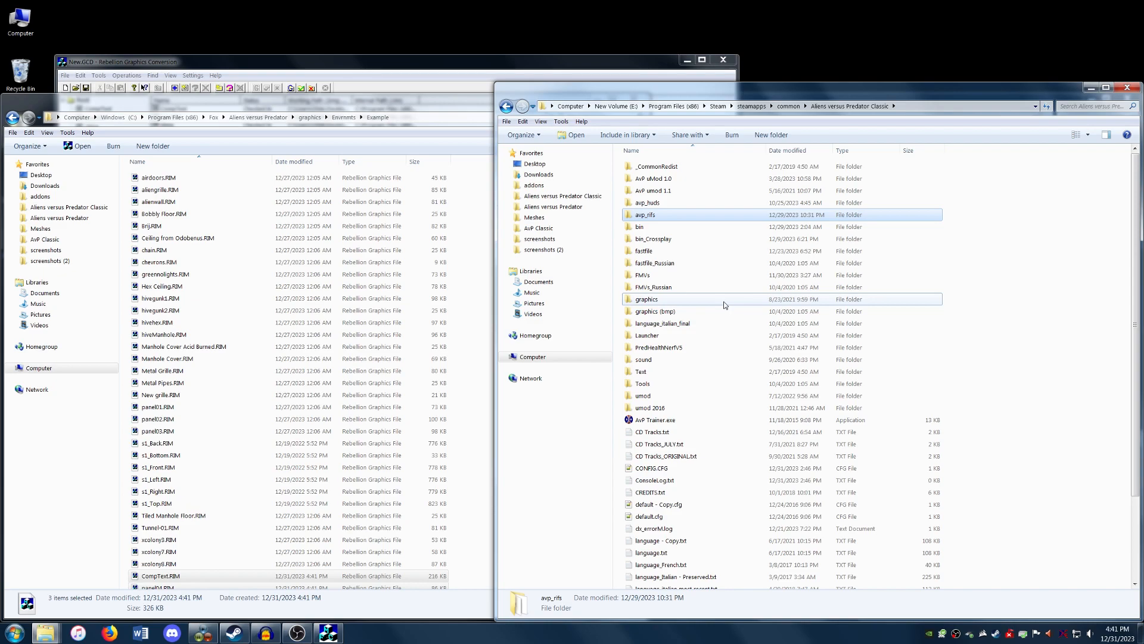
double_click(705, 177)
key("e")
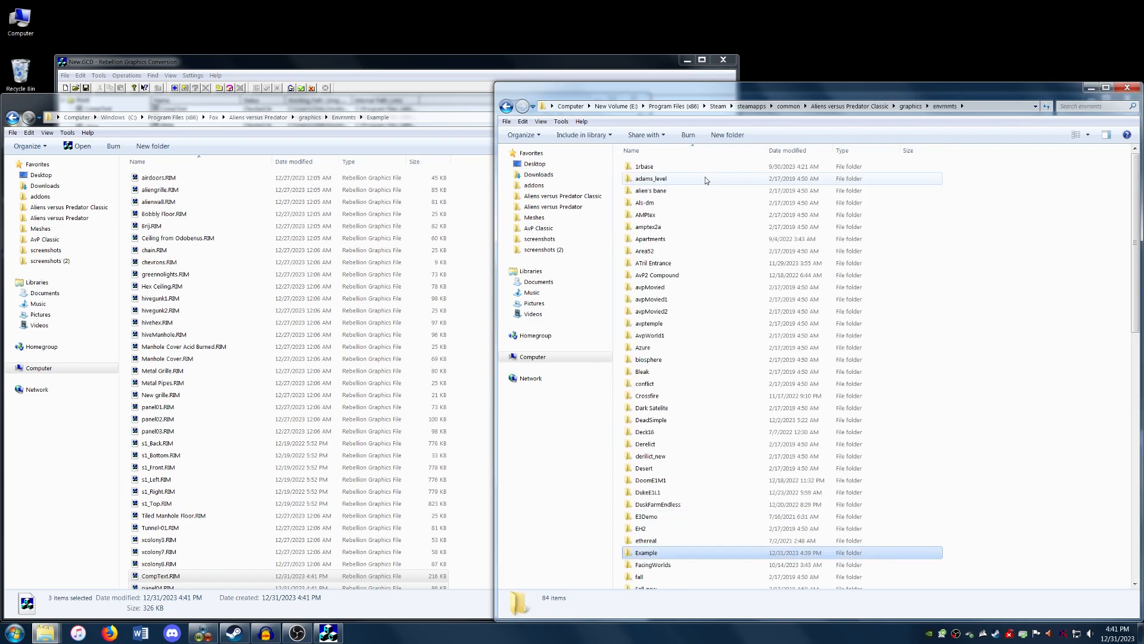
key("Return")
key("ctrl+v")
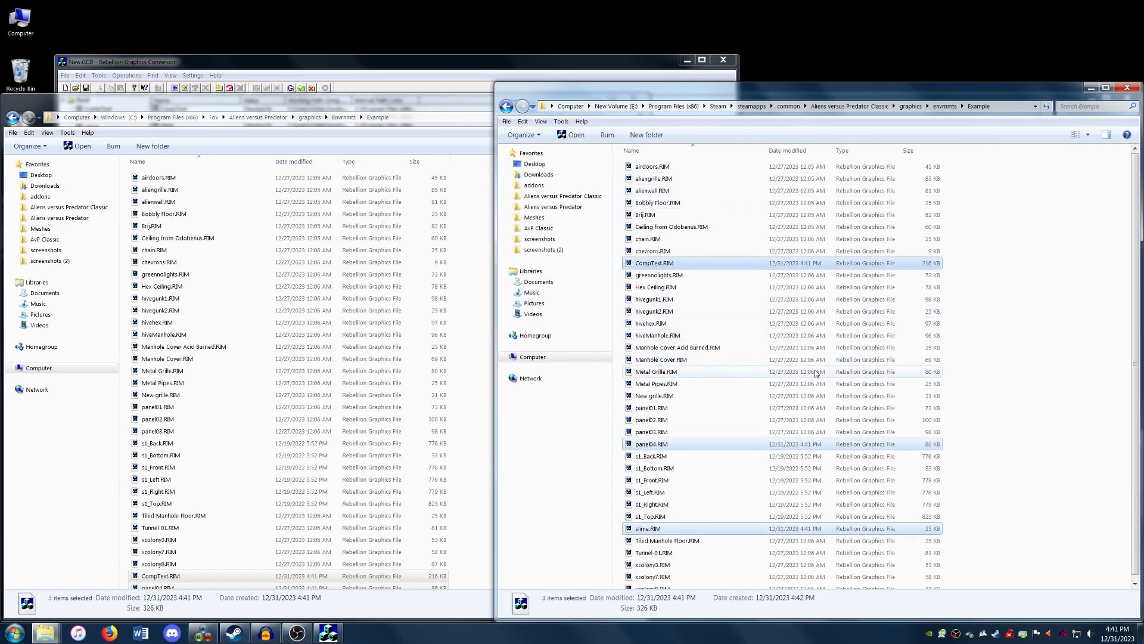
left_click(970, 324)
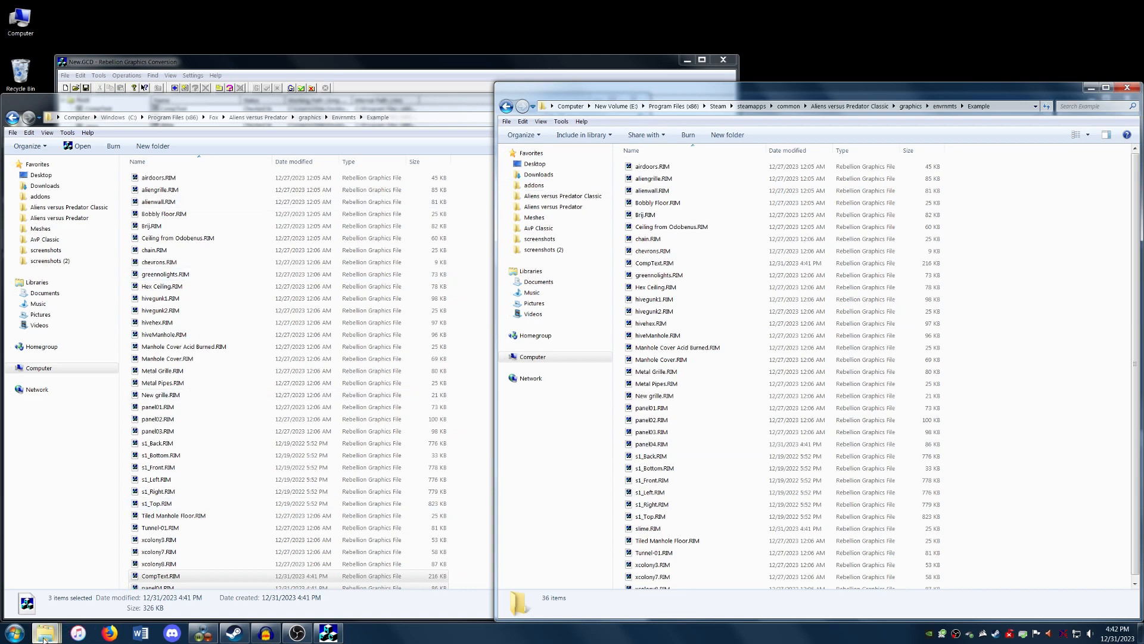
Launch ccamain.exe from the Tools folder and load the example RIF file, skipping the missing-file errors
left_click(261, 117)
double_click(189, 369)
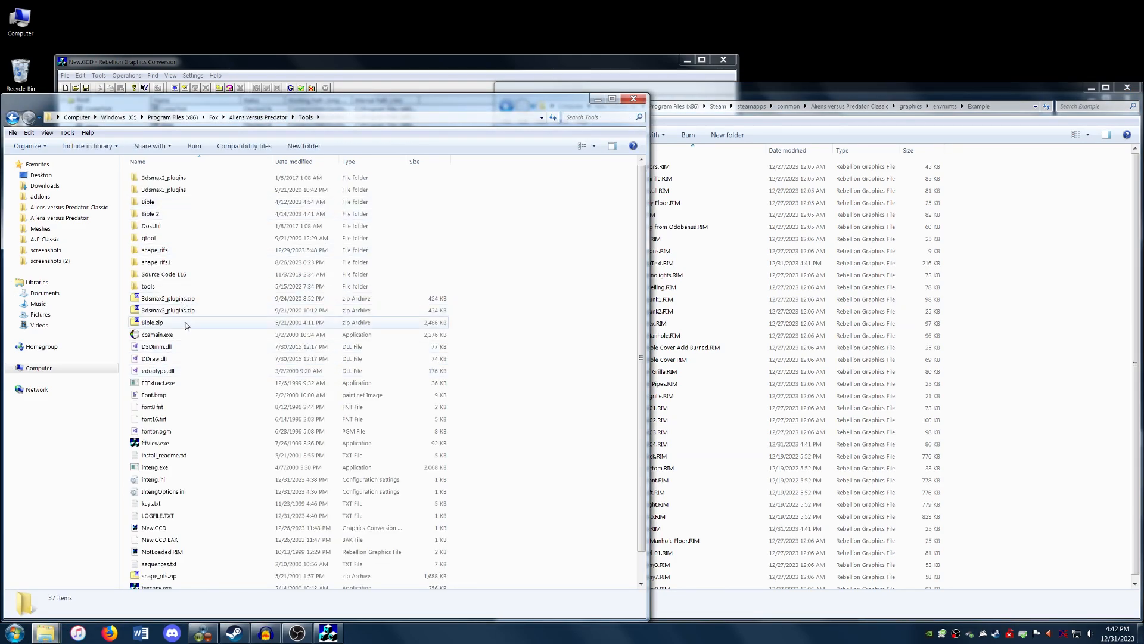
double_click(187, 334)
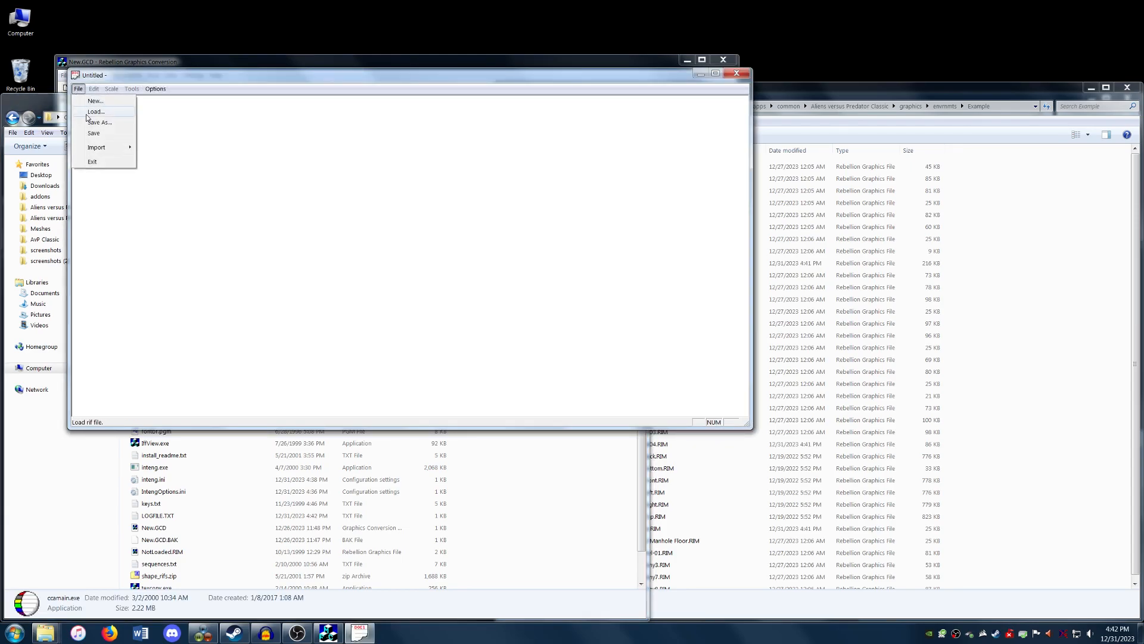
left_click(516, 292)
key("e")
key("Return")
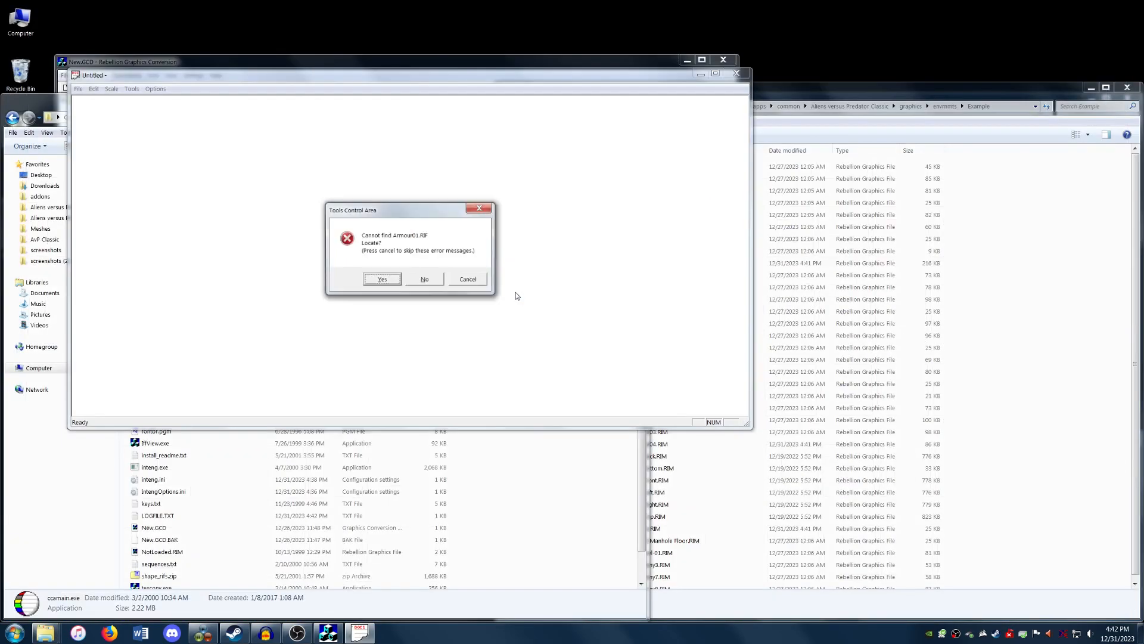
left_click(469, 279)
Start adding bitmaps to the example level and browse to the Fox\Aliens versus Predator folder on drive C
left_click(94, 88)
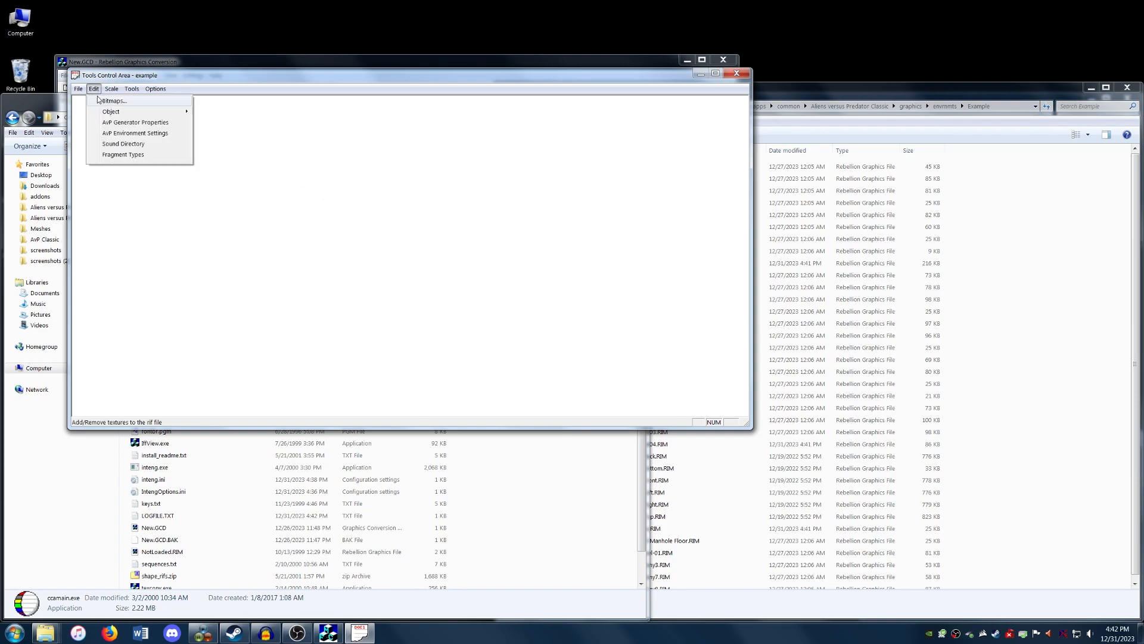
left_click(114, 101)
left_click(324, 290)
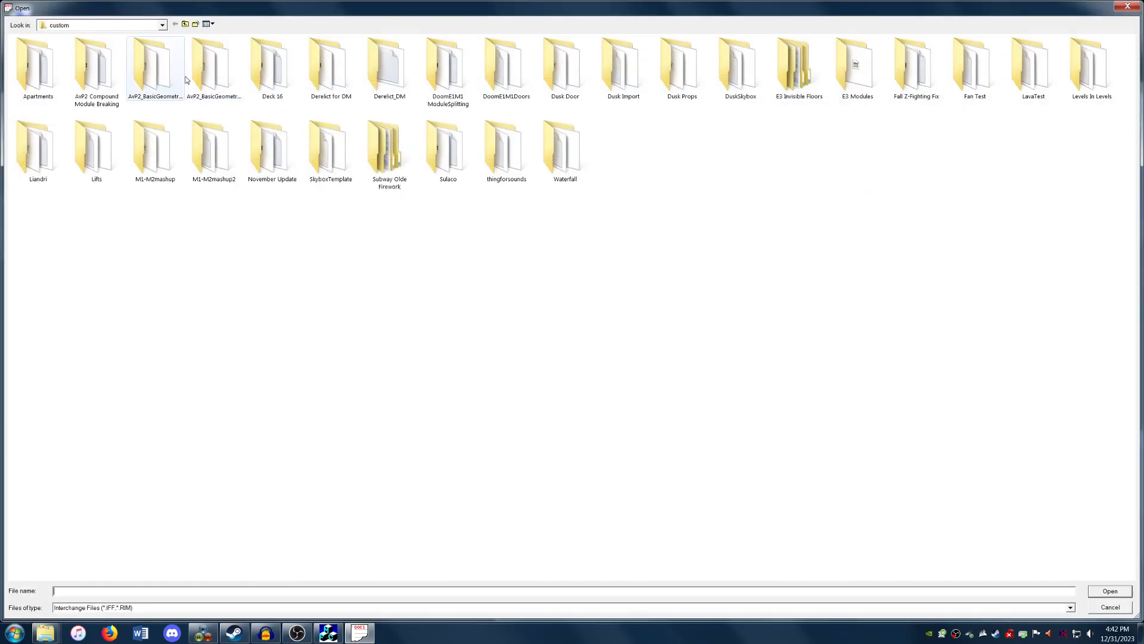
left_click(149, 25)
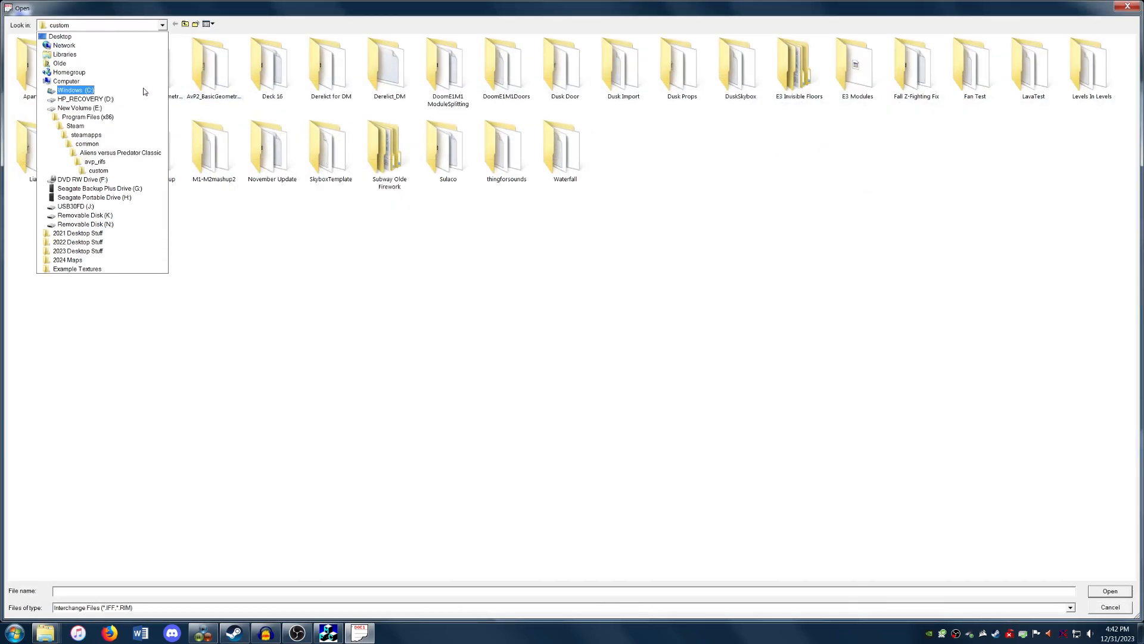
left_click(143, 90)
double_click(101, 201)
left_click(137, 229)
key("f")
key("Return")
key("a")
key("Return")
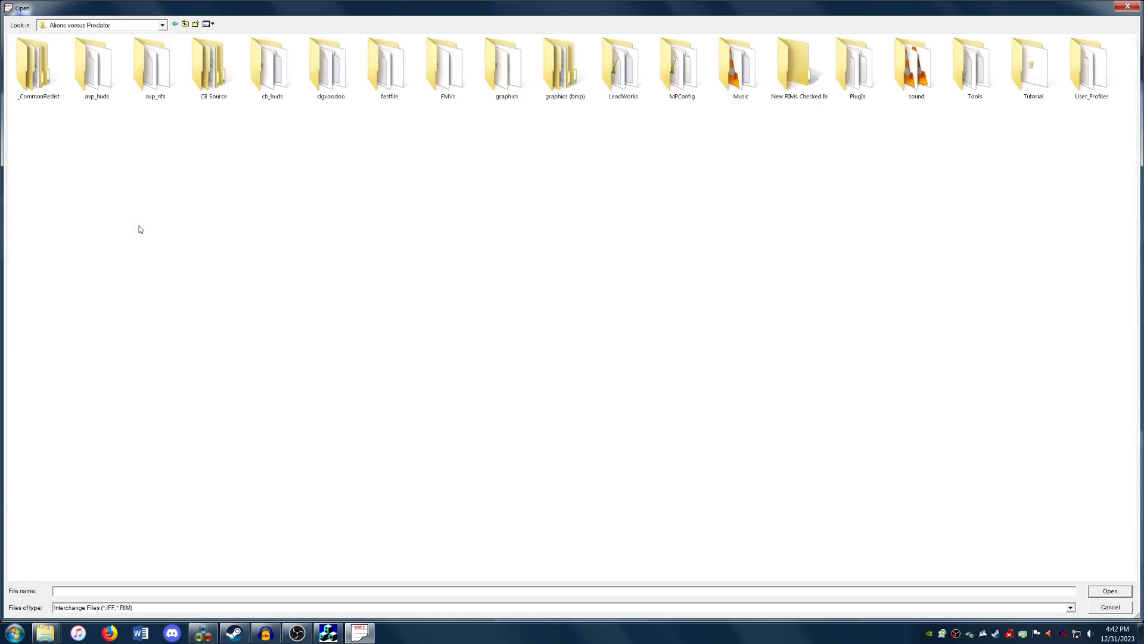
Browse into the graphics\Envrnmts\Example texture folder in the file chooser
key("g")
key("Return")
key("e")
key("Return")
key("e")
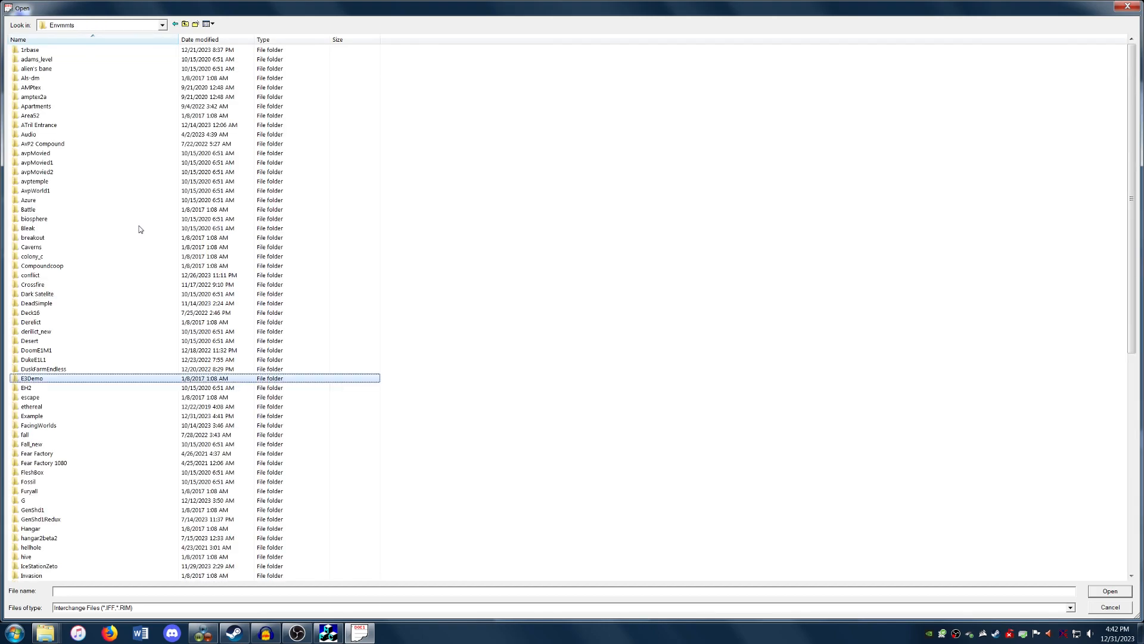
key("e")
key("e")
key("e")
key("Return")
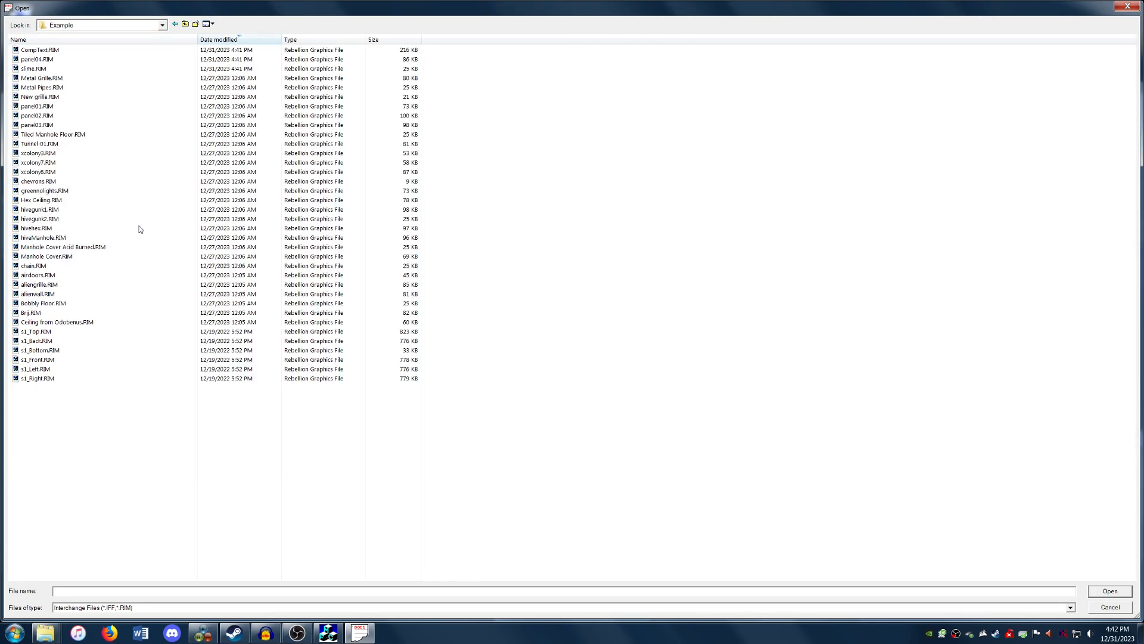
Add CompText.RIM, panel04.RIM and slime.RIM to the level's bitmaps, and save and close the example file
left_click(143, 51)
left_click(141, 67, "shift")
key("Return")
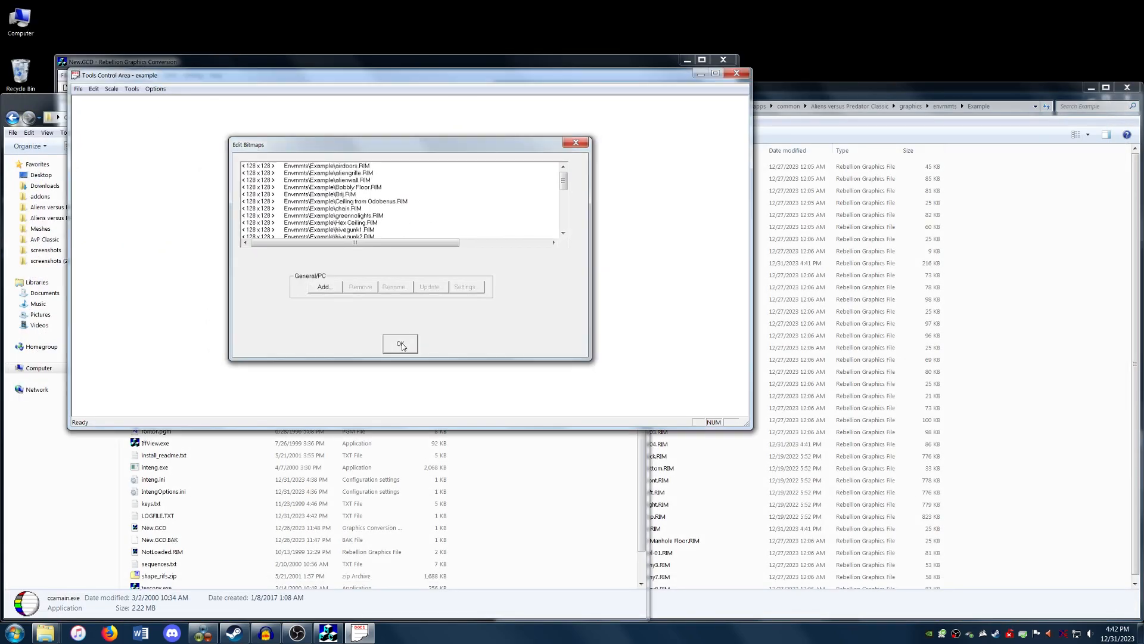
left_click(401, 342)
left_click(78, 90)
left_click(92, 134)
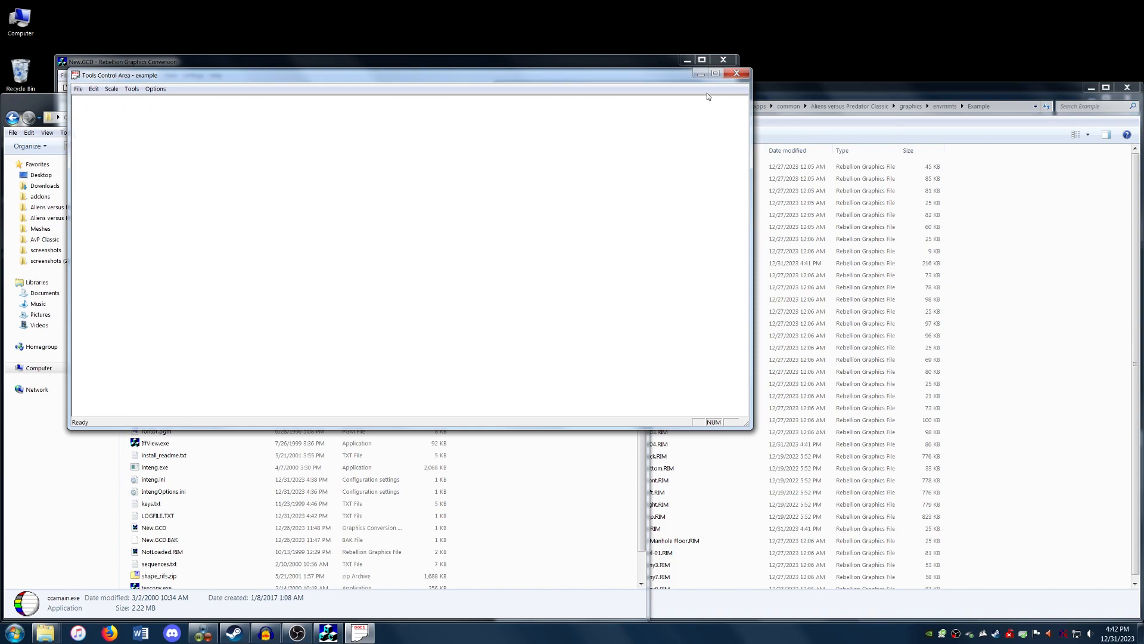
left_click(737, 74)
Open example.RIF from the avp_rifs\custom folder of Aliens versus Predator Classic in the level editor
left_click(1034, 281)
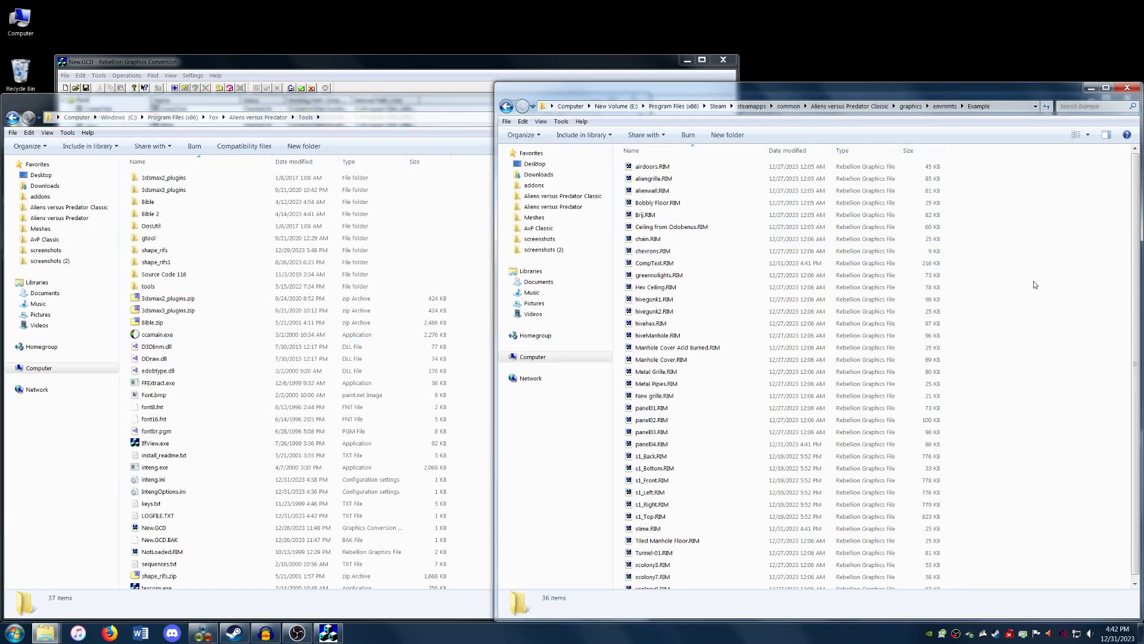
left_click(850, 106)
double_click(696, 205)
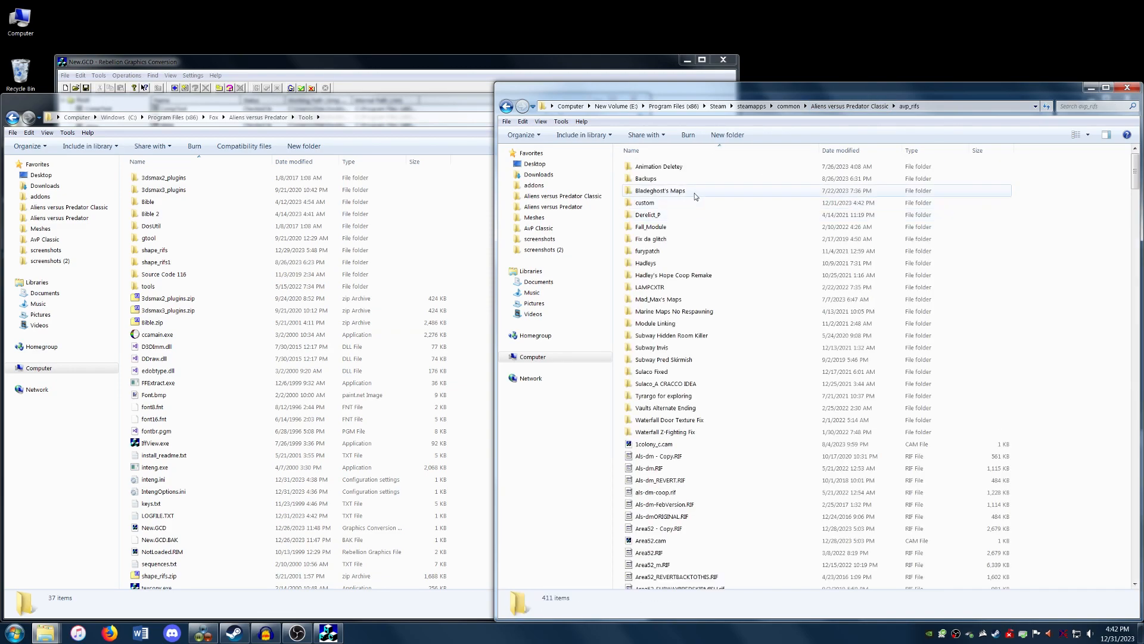
double_click(689, 203)
type("ex")
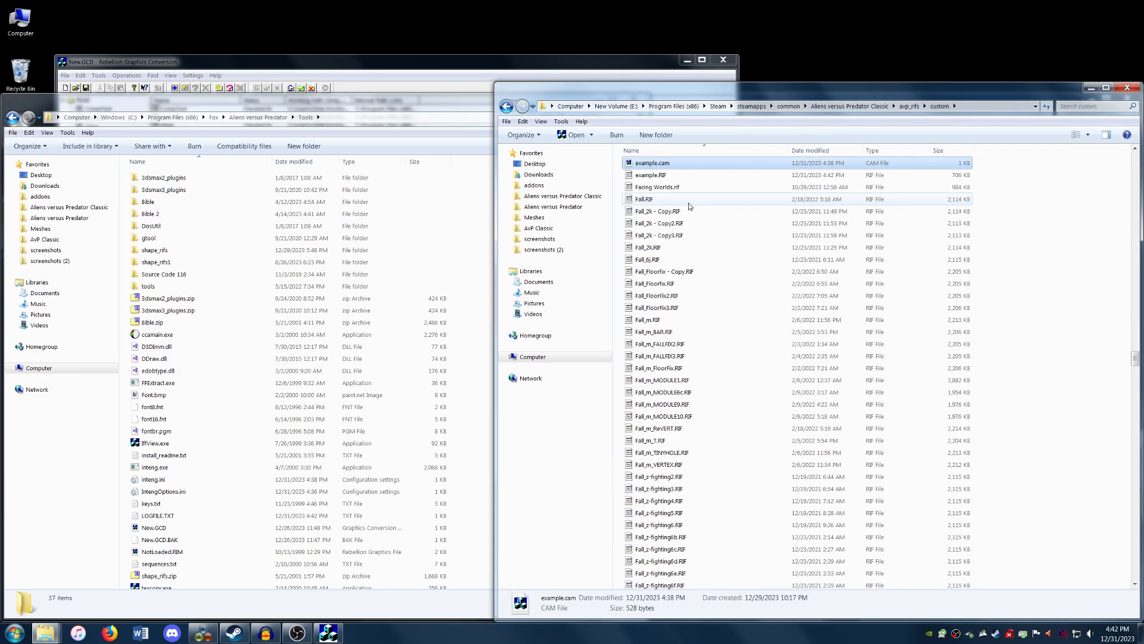
key("Down")
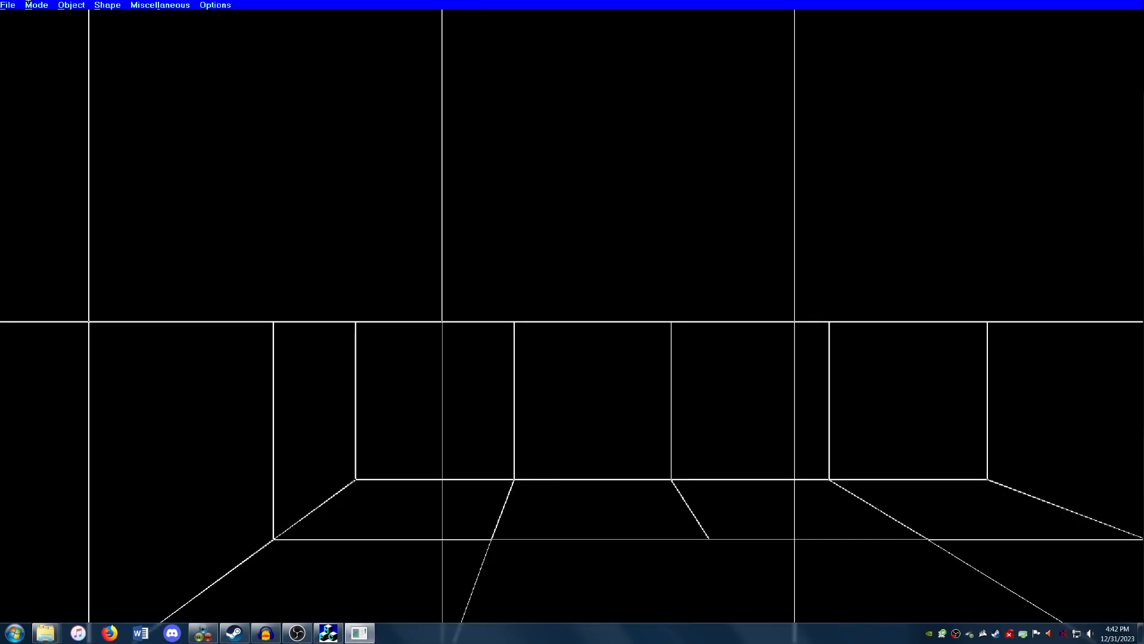
Switch the level editor to the module linking mode
left_click(34, 5)
left_click(57, 22)
key("Down")
key("Down")
key("Left")
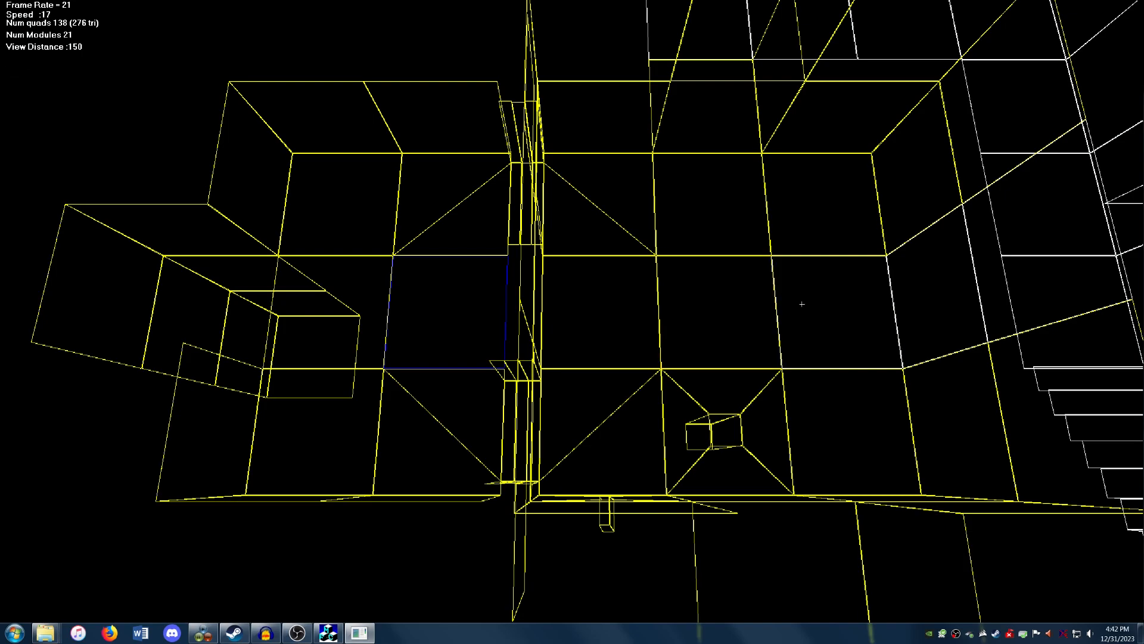
Pick base modules in the two adjoining rooms, change their links to neighbouring modules, and exit linking without new adjacencies
left_click(573, 294)
left_click(401, 322)
left_click(331, 313)
left_click(721, 300)
right_click(471, 299)
right_click(336, 308)
left_click(831, 309)
right_click(432, 313)
right_click(347, 313)
mouse_move(407, 1)
left_click(241, 5)
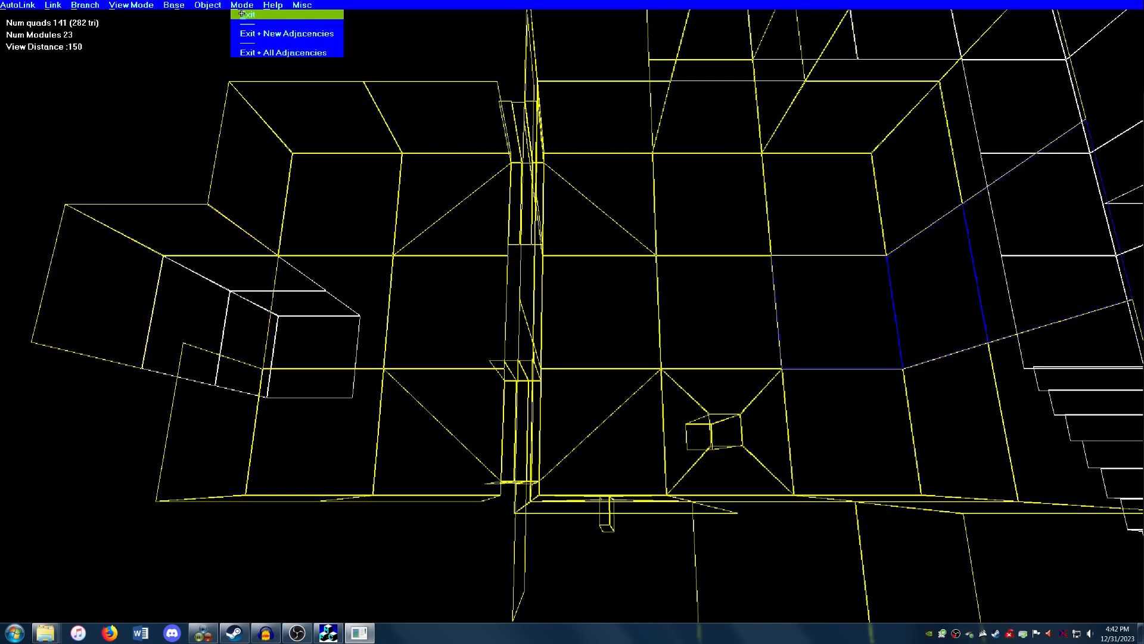
left_click(274, 16)
Enter the polygon selection mode and display the level untextured
left_click(36, 5)
left_click(38, 12)
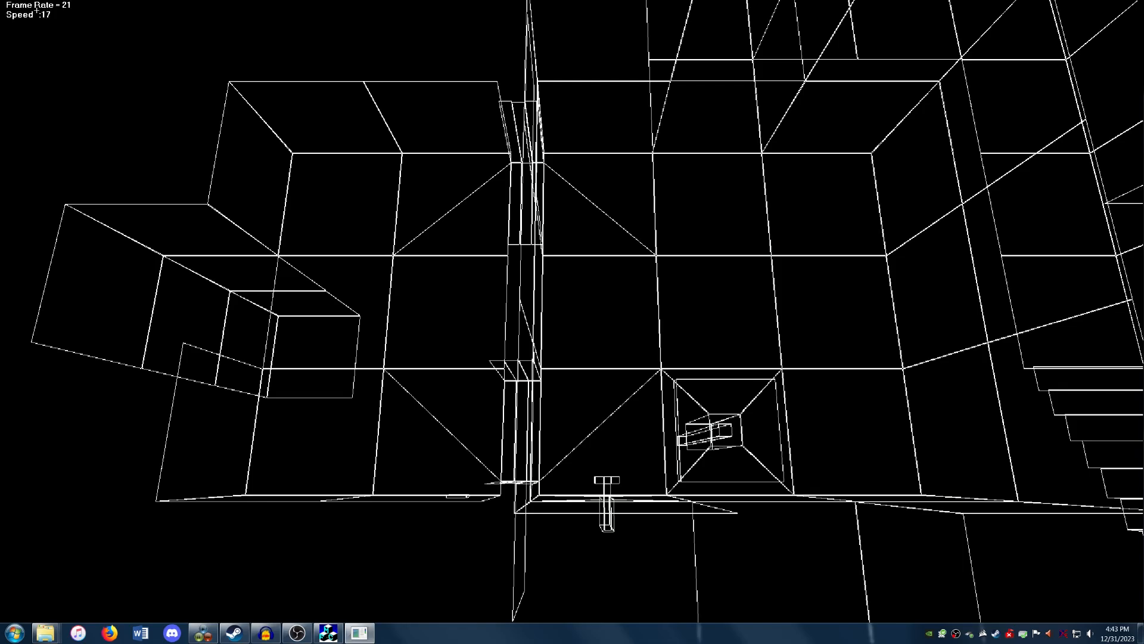
key("Right")
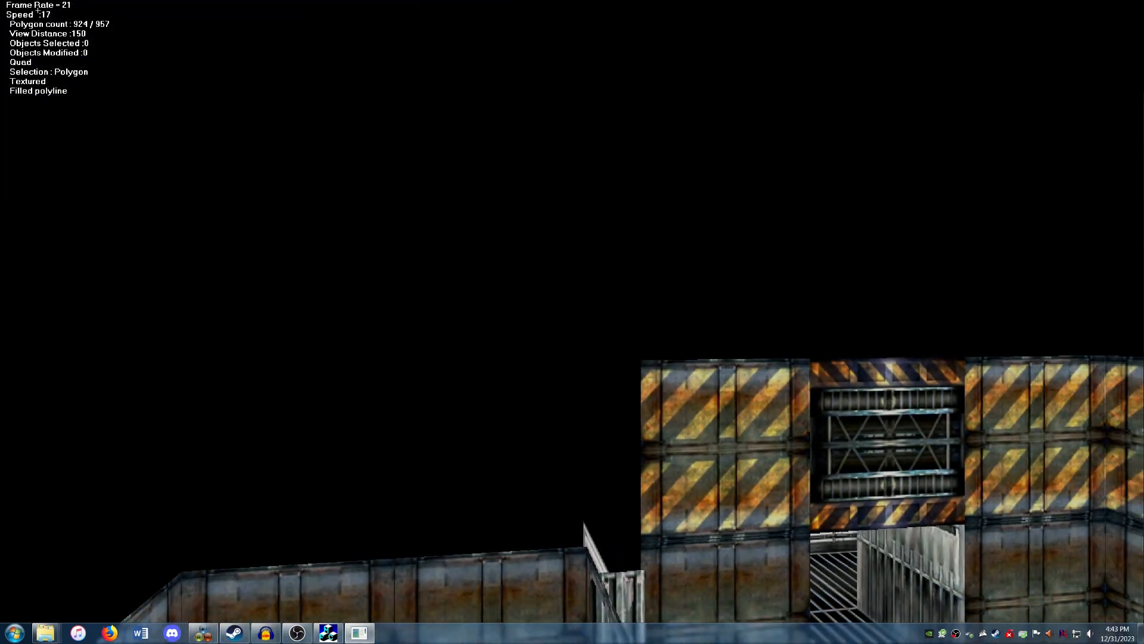
key("Page_Down")
key("t")
key("Right")
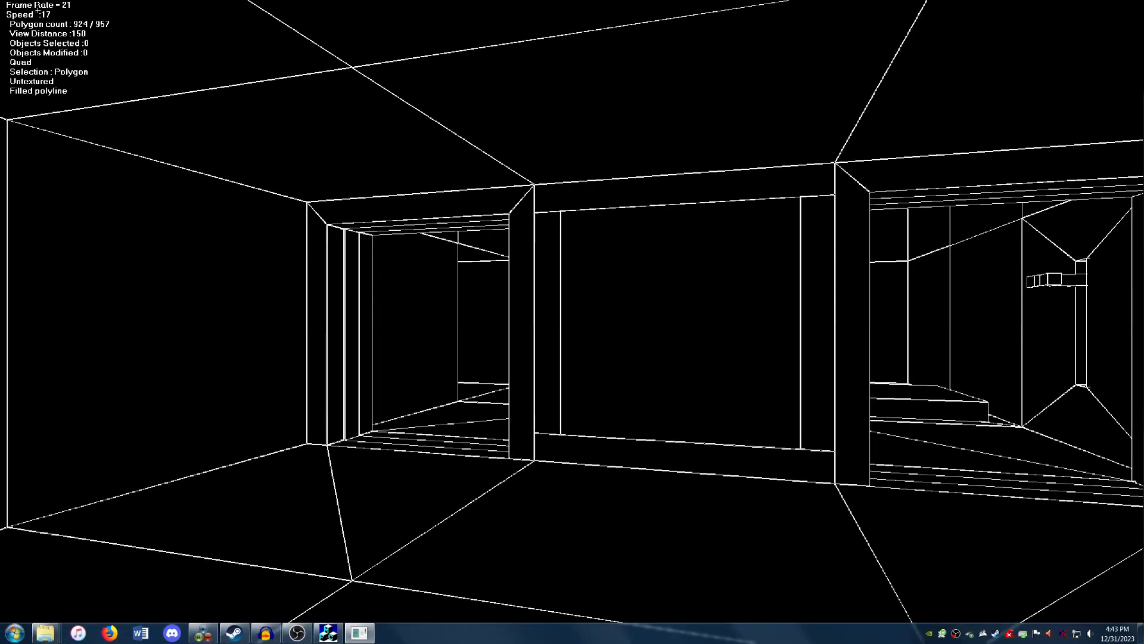
Approach the small wall box beside the doorway and display the level textured
key("Right")
key("Up")
key("Right")
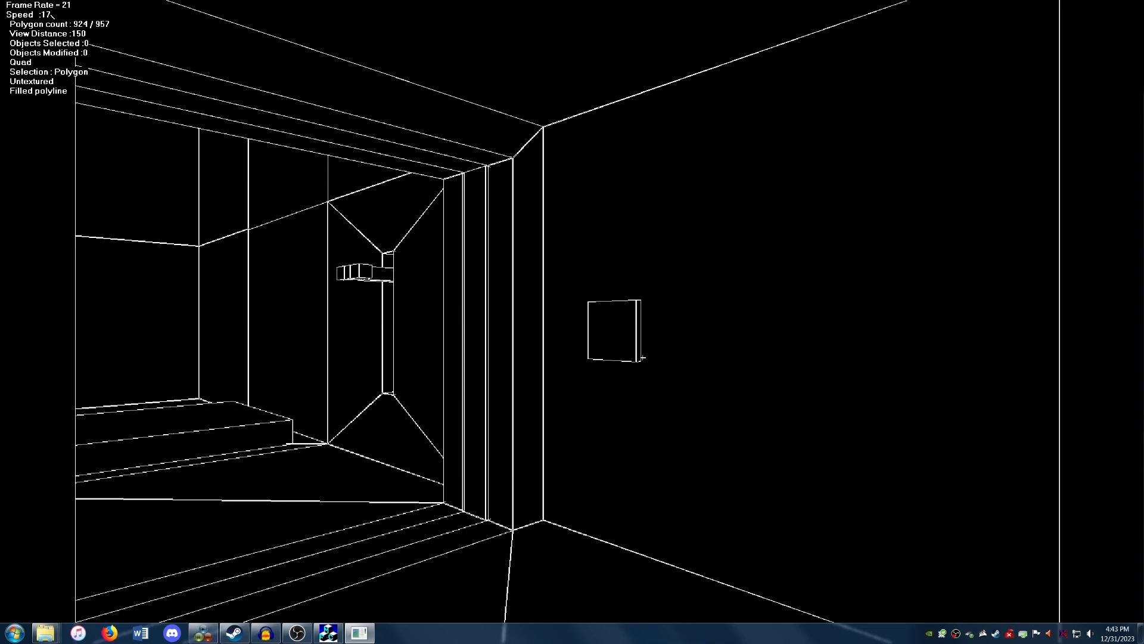
key("Up")
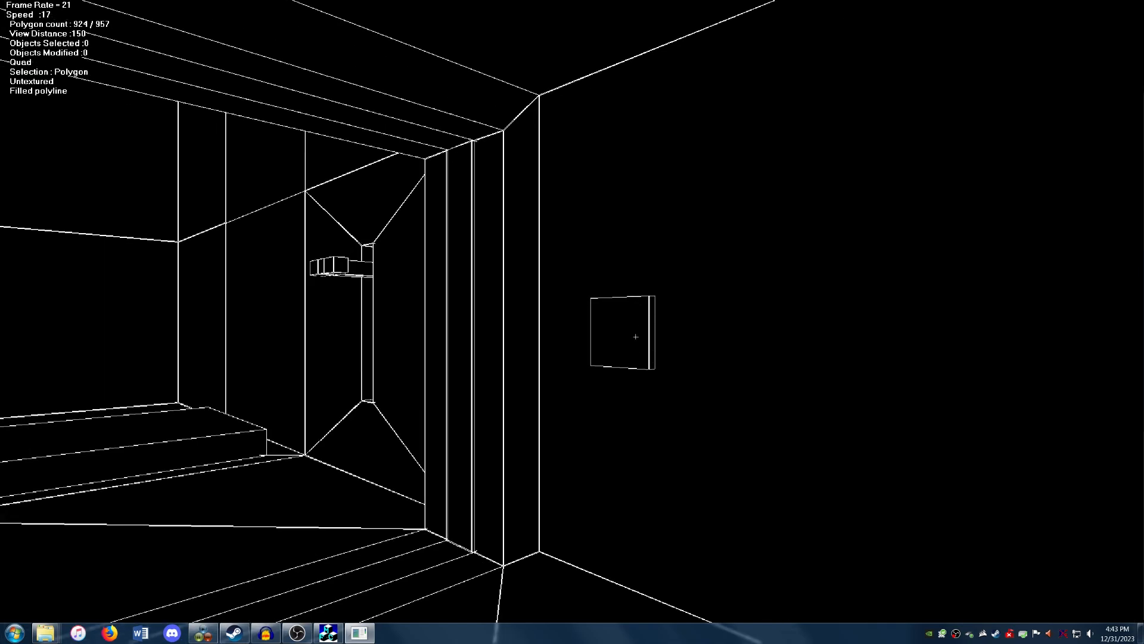
key("Right")
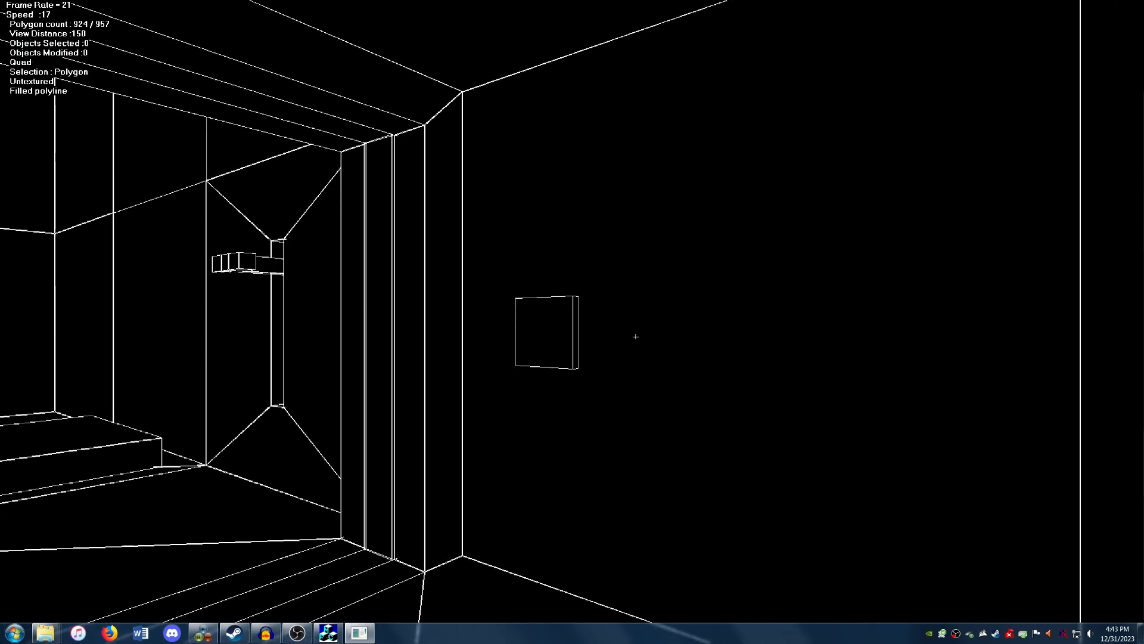
key("Down")
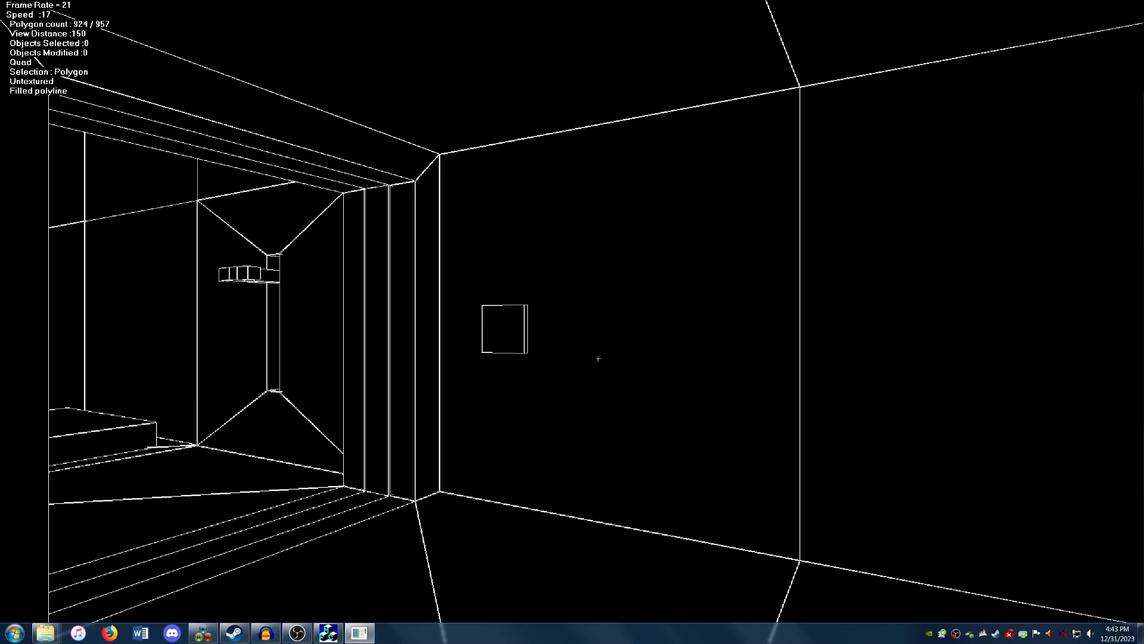
key("Up")
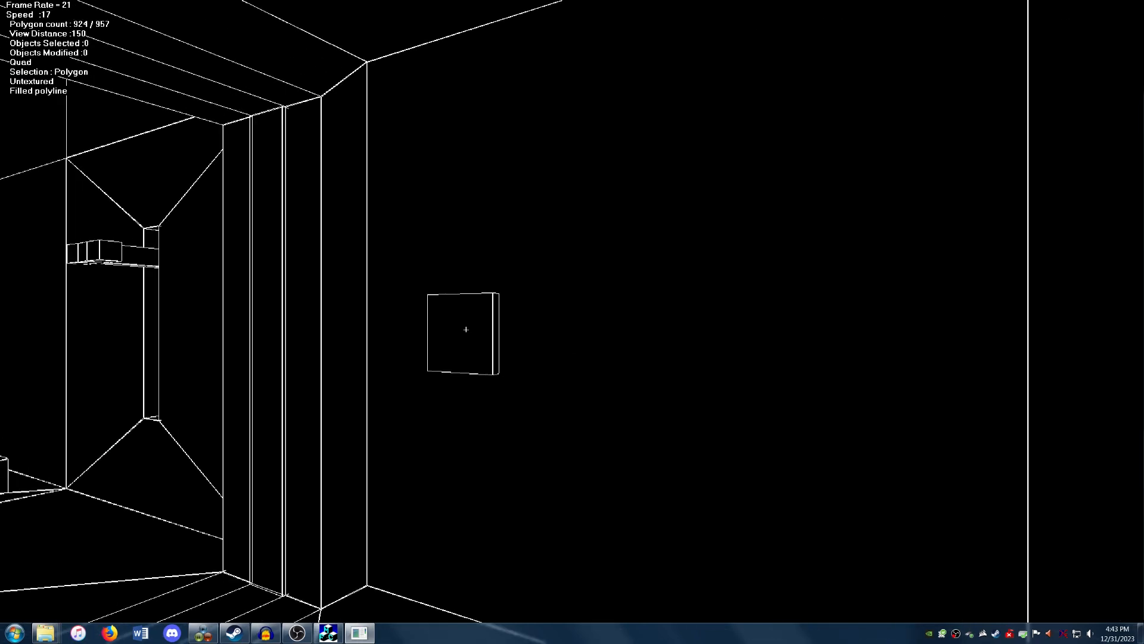
key("t")
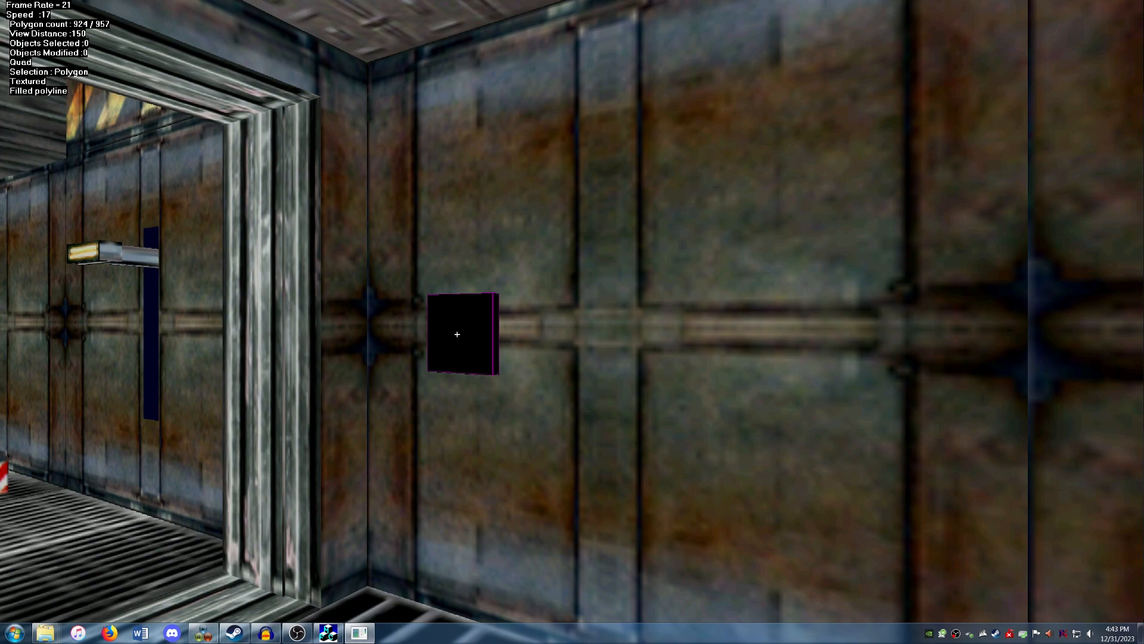
Apply the keypad texture to the front face of the small wall box and wrap it across the face
left_click(460, 330)
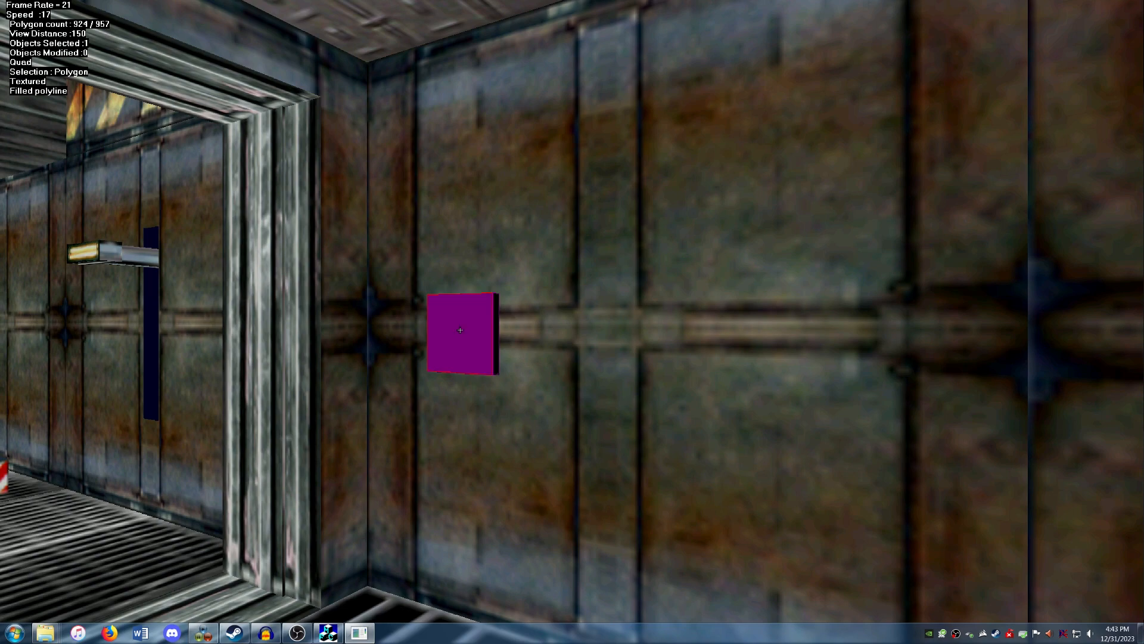
right_click(460, 329)
left_click(489, 342)
left_click(227, 66)
key("w")
key("Up")
key("Left")
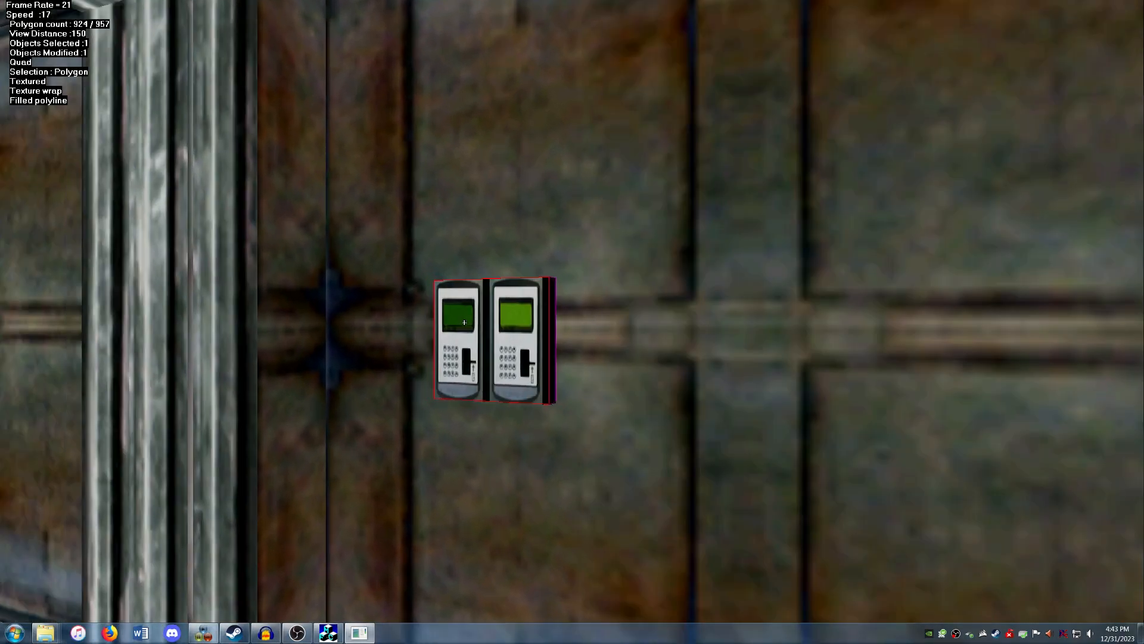
key("Right")
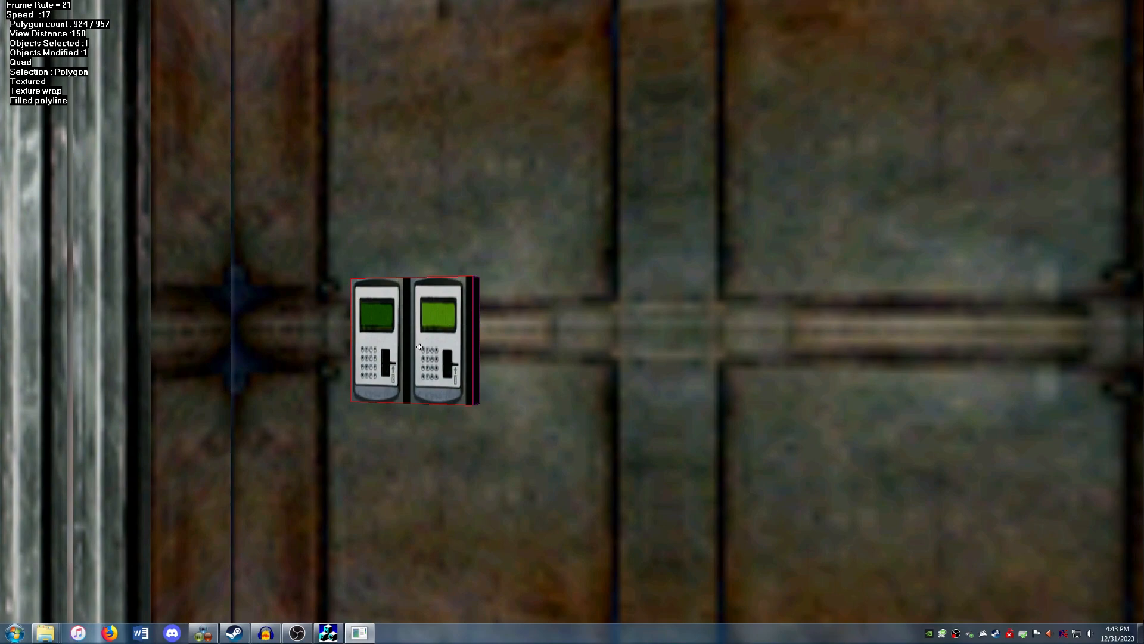
Fit the front face's texture coordinates to the dark green keypad only, from 0, 0 to 113, 127
key("t")
left_click_drag(1137, 589, 1058, 594)
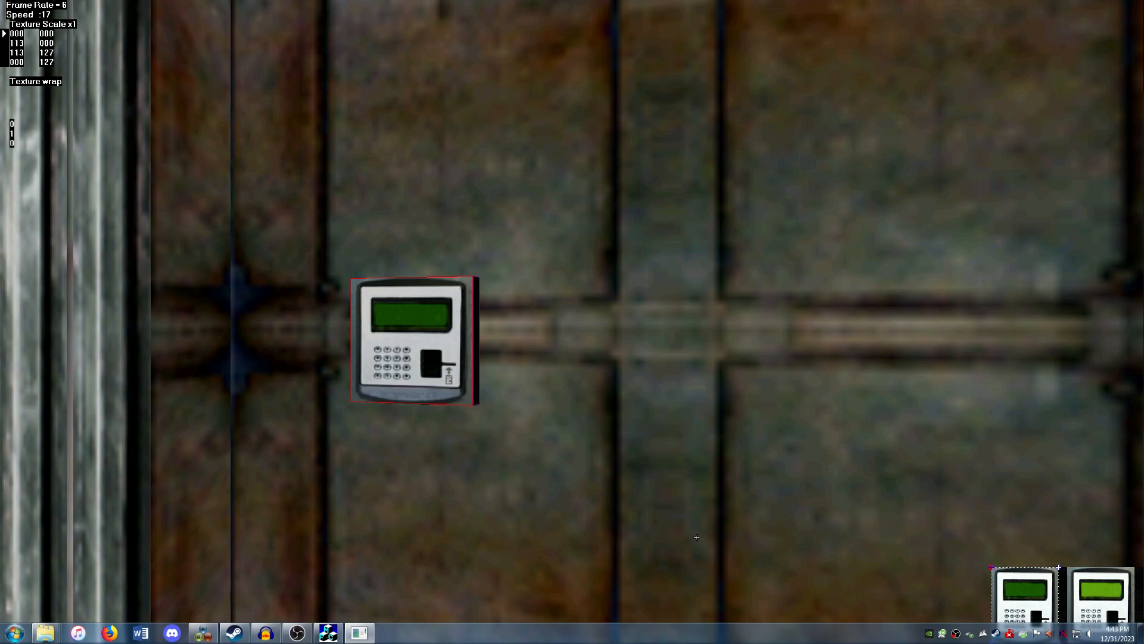
key("Escape")
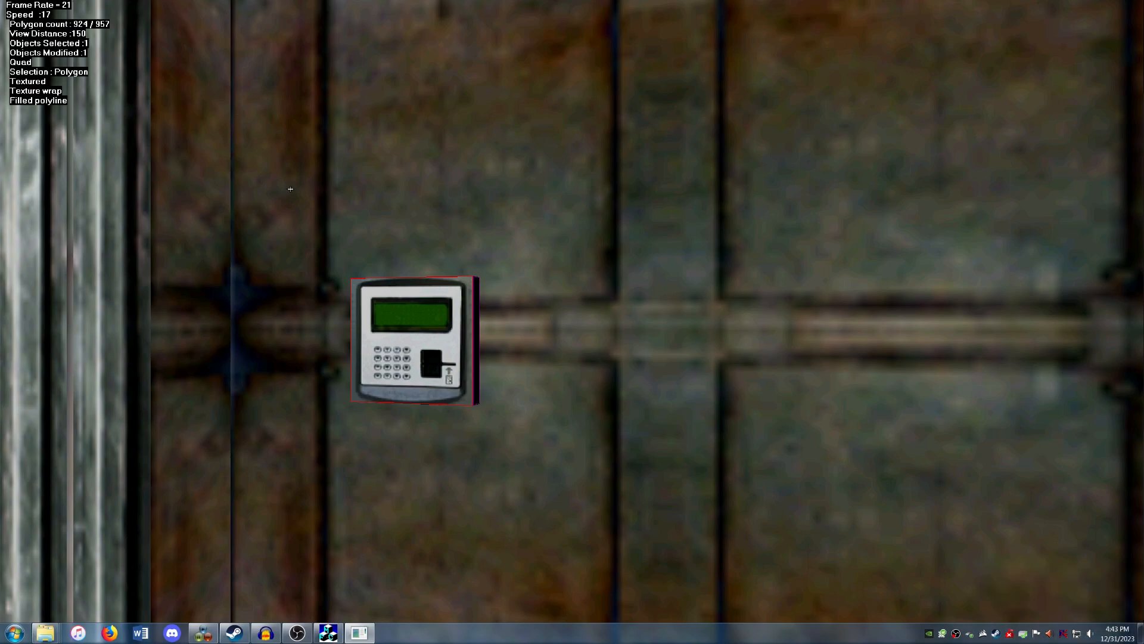
Create a texture animation on the selected keypad face and add a second sequence to it
left_click(113, 5)
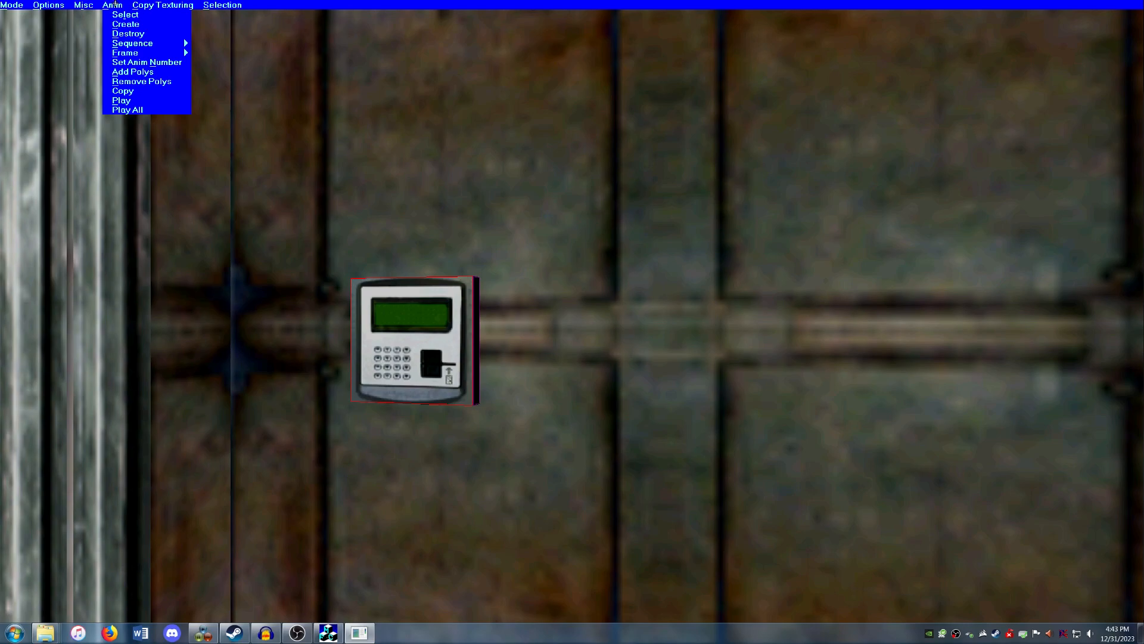
left_click(119, 23)
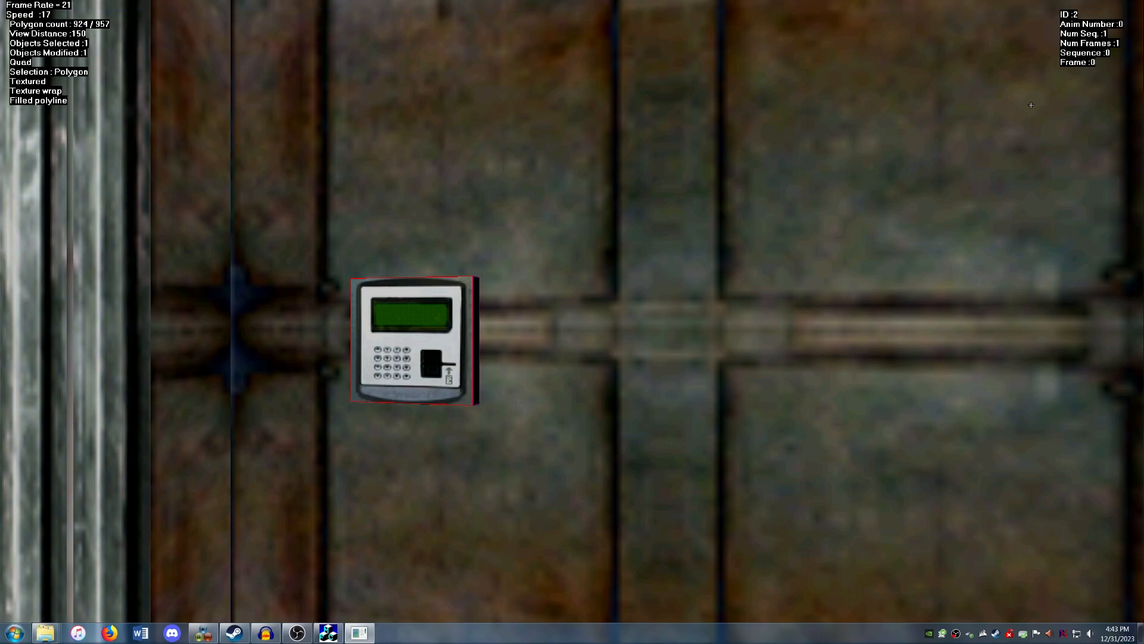
left_click(113, 5)
mouse_move(153, 51)
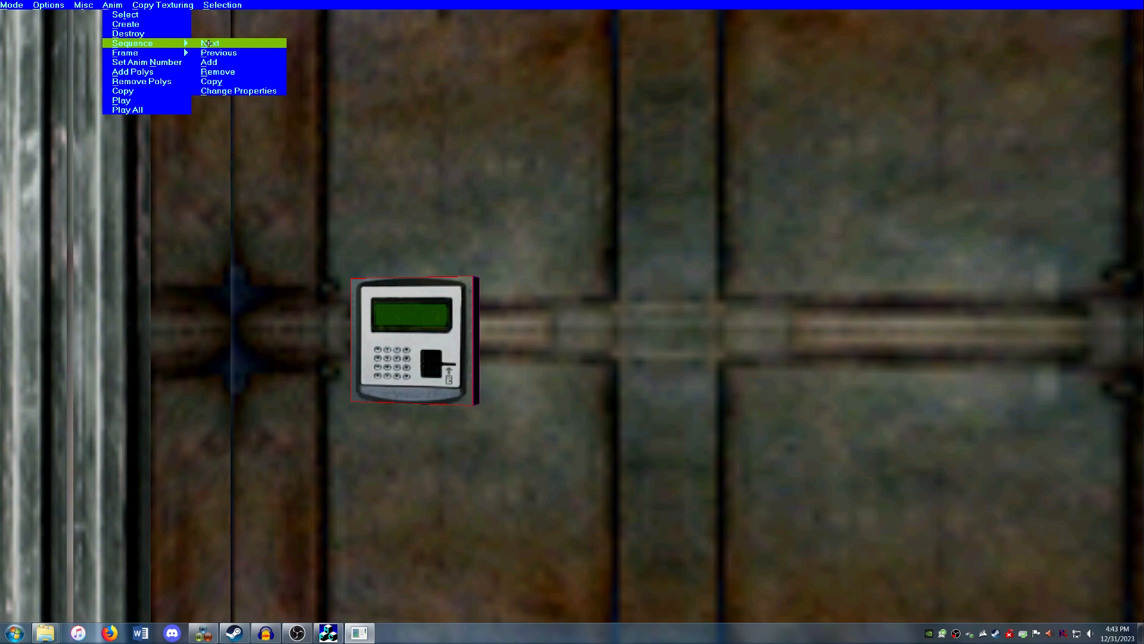
left_click(252, 61)
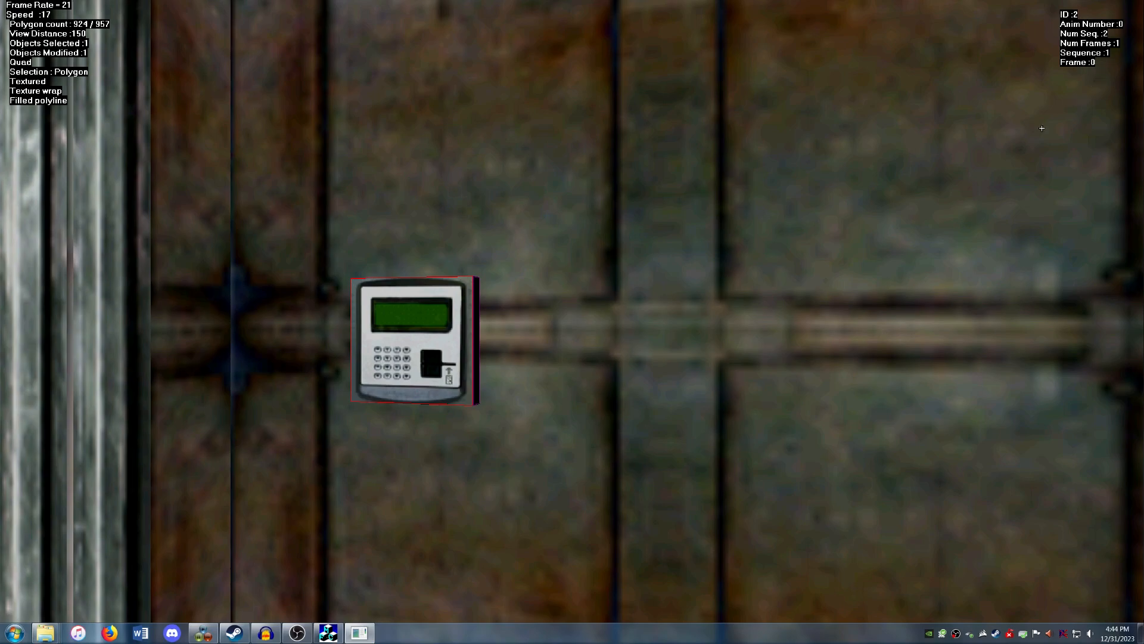
Map the second sequence to the bright green keypad, with texture coordinates from 128, 0 to 241, 127
key("t")
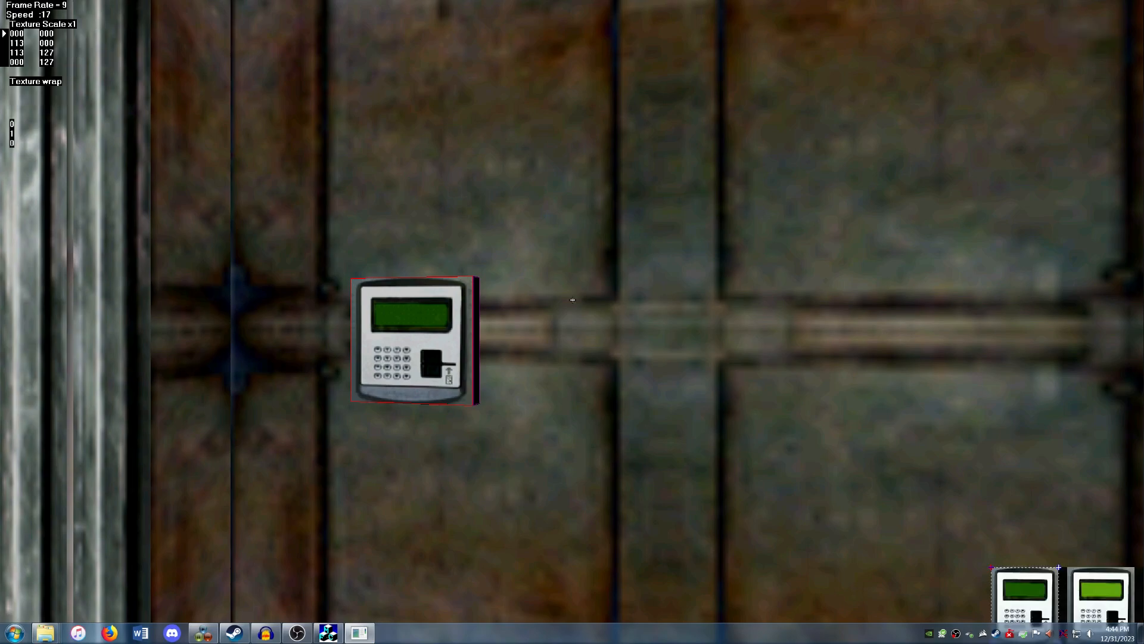
left_click_drag(1015, 604, 1092, 621)
left_click(1135, 567)
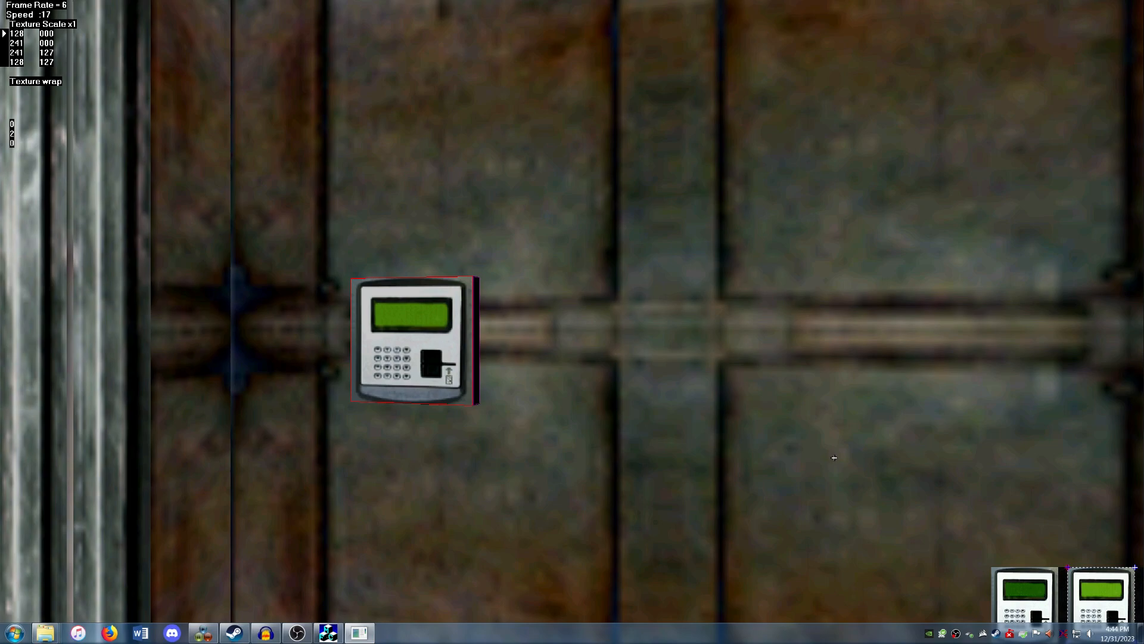
key("Escape")
Switch the keypad animation to the previous sequence and back to the second one to check both
mouse_move(161, 2)
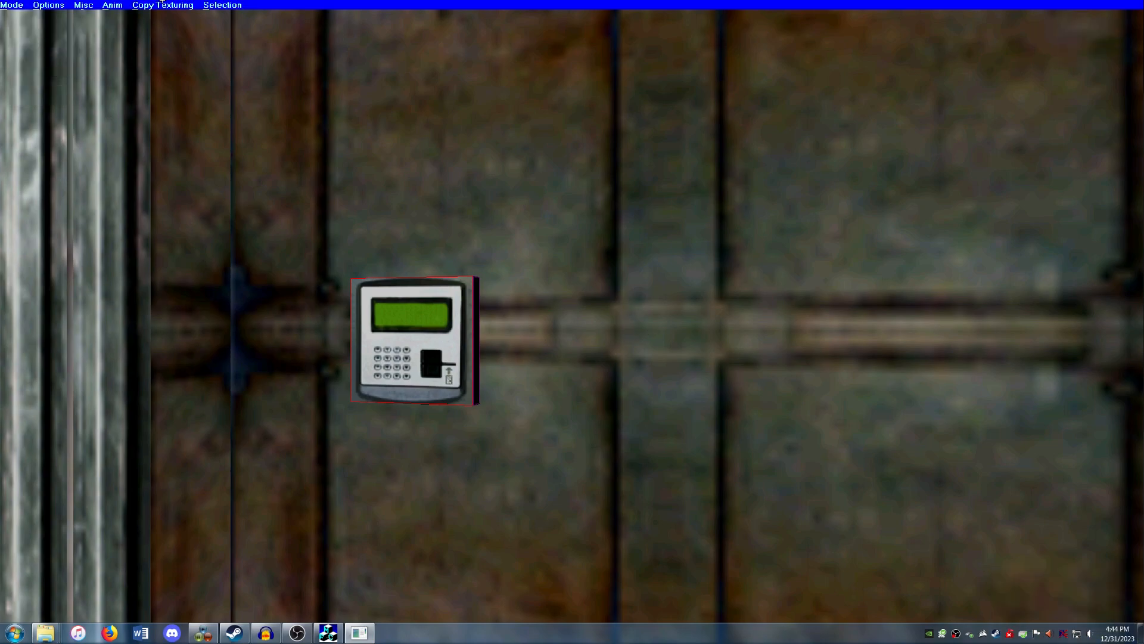
left_click(112, 4)
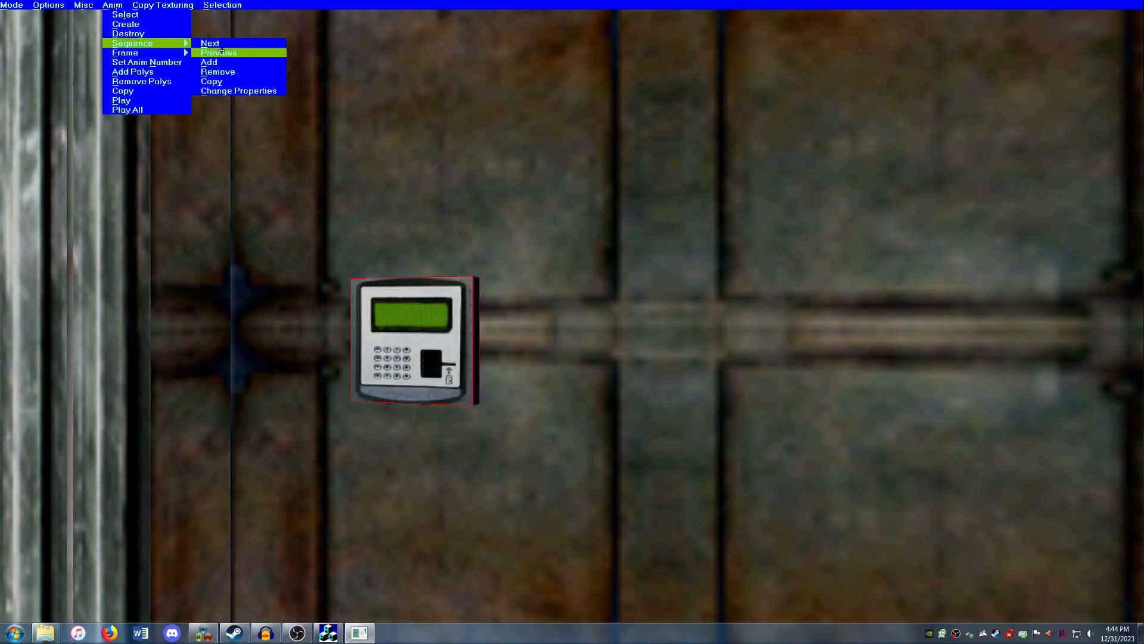
left_click(222, 52)
left_click(112, 4)
mouse_move(152, 43)
left_click(203, 46)
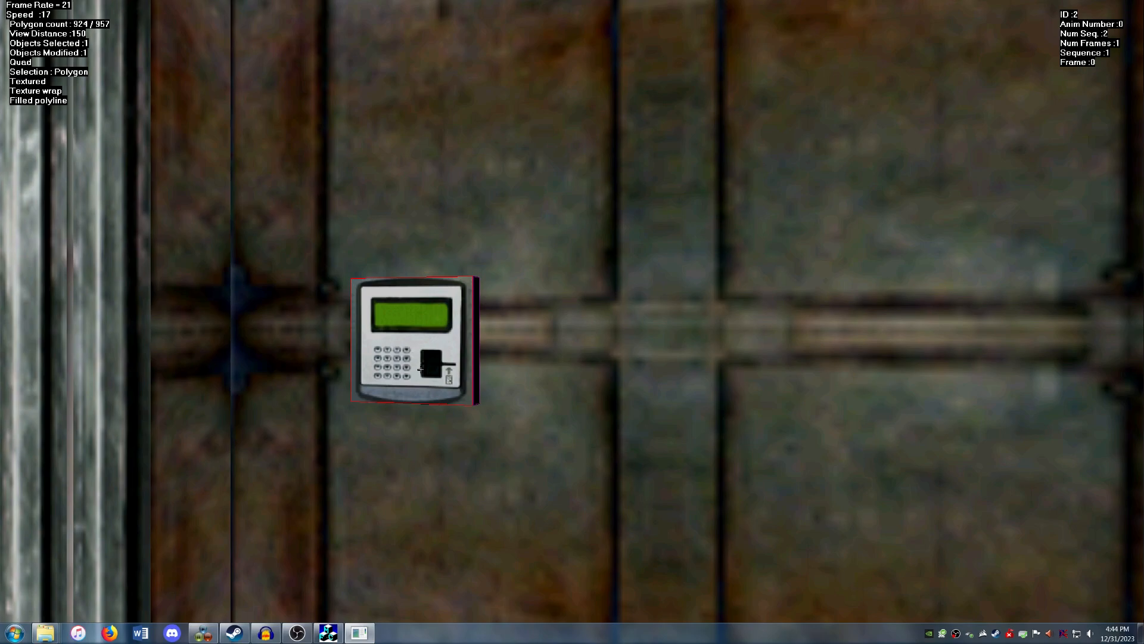
Exit the texture mapping mode with the changes saved and enter it again
left_click(12, 4)
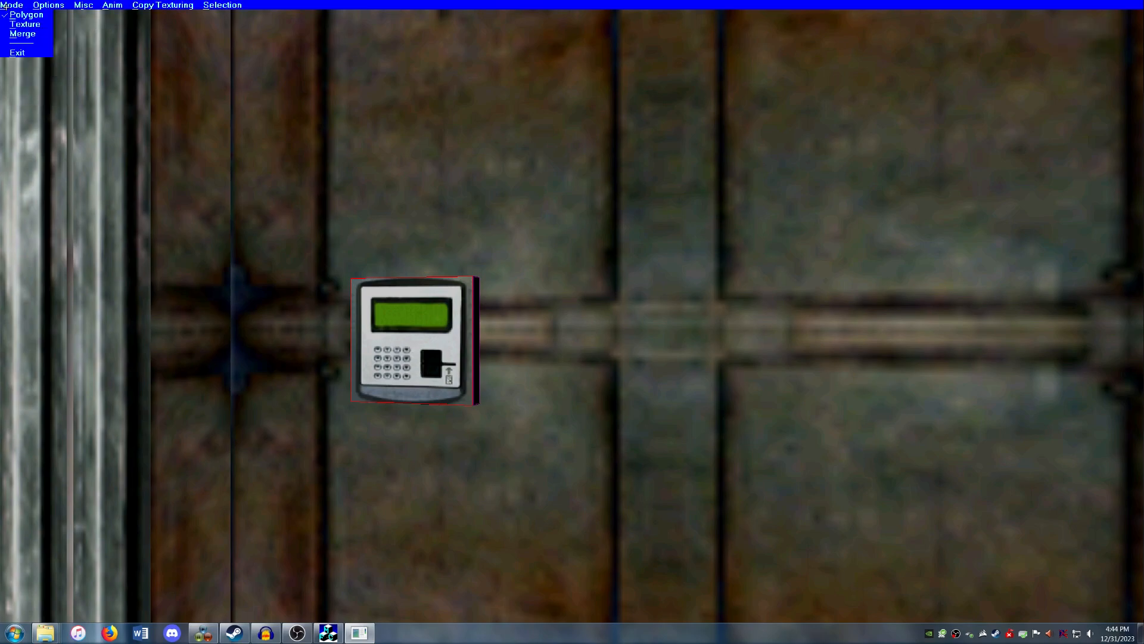
left_click(15, 54)
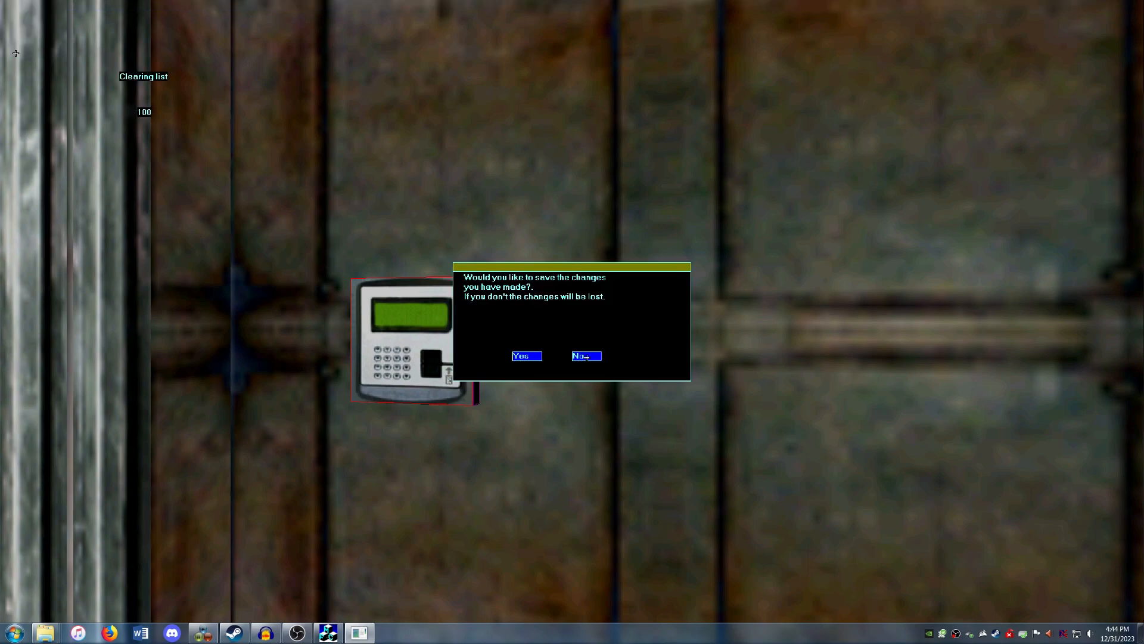
left_click(538, 357)
left_click(35, 5)
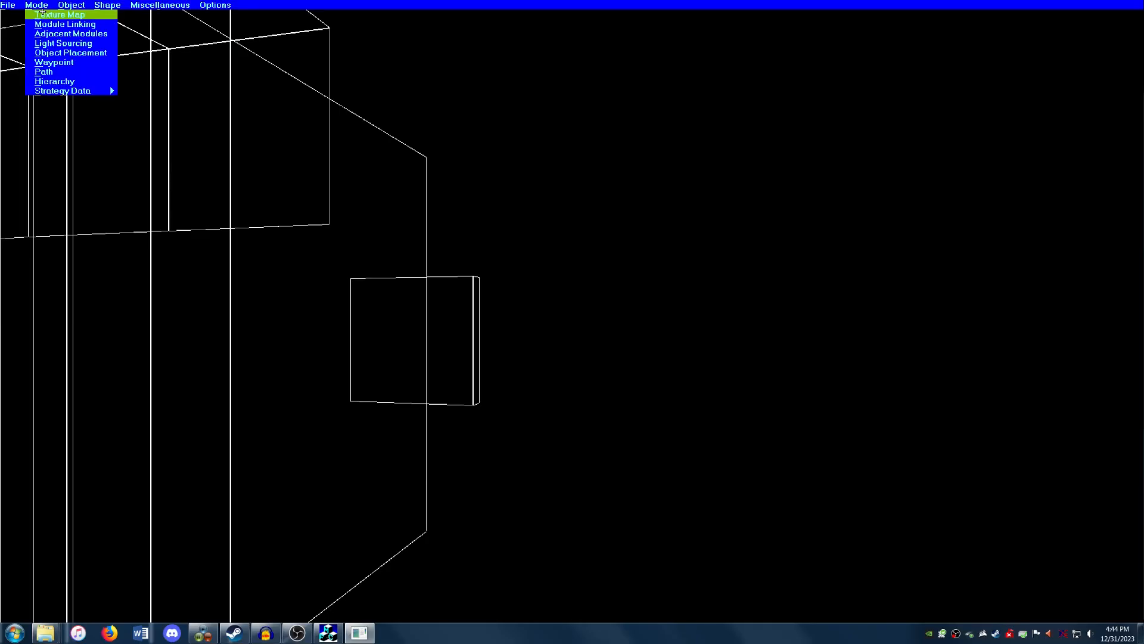
left_click(36, 13)
Copy the keypad texturing from the box's front face onto its right side face
key("Up")
key("Left")
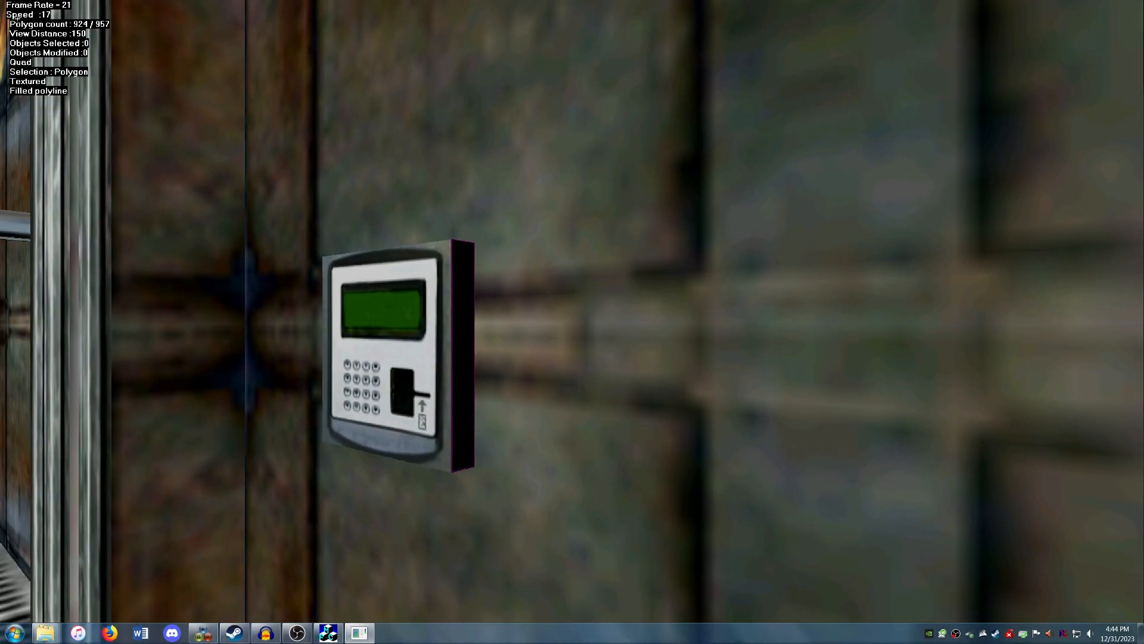
left_click(463, 287)
key("u")
left_click(415, 298)
key("u")
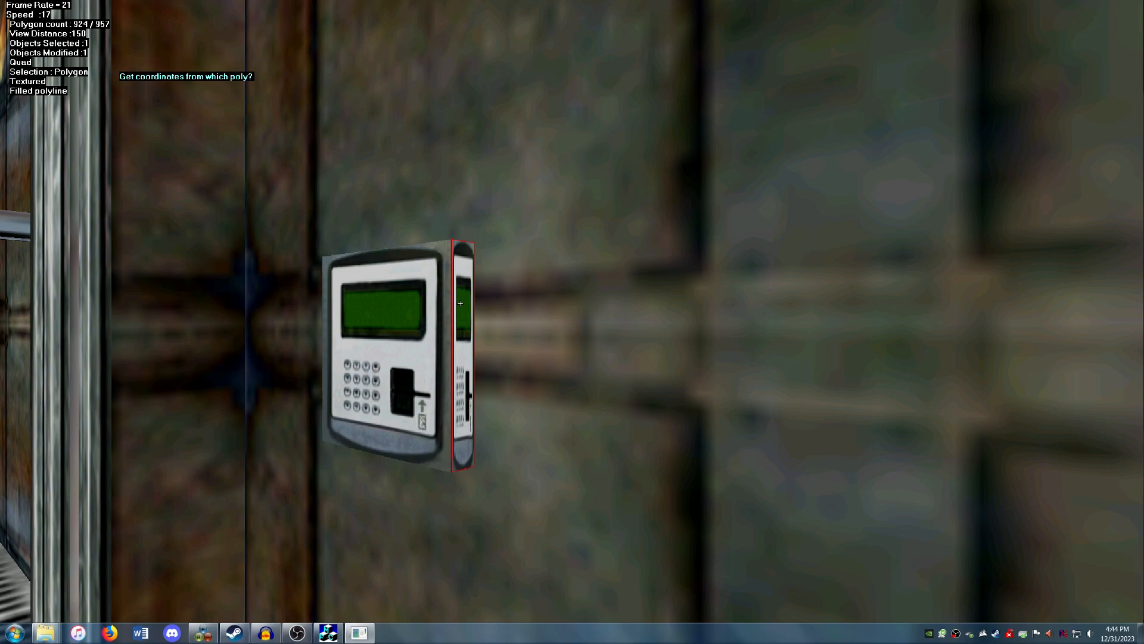
left_click(459, 301)
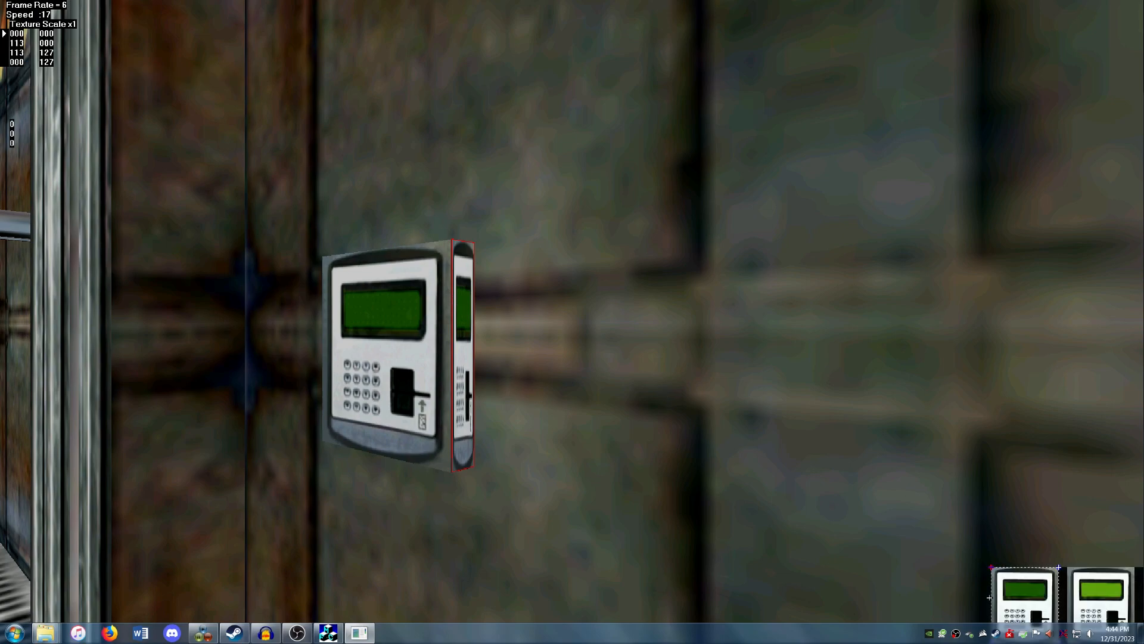
Narrow the side face's texture mapping to the dark keypad's grey edge, horizontally 107 to 113, with one upper corner at 112
left_click_drag(992, 597, 1027, 602)
key("plus")
key("plus")
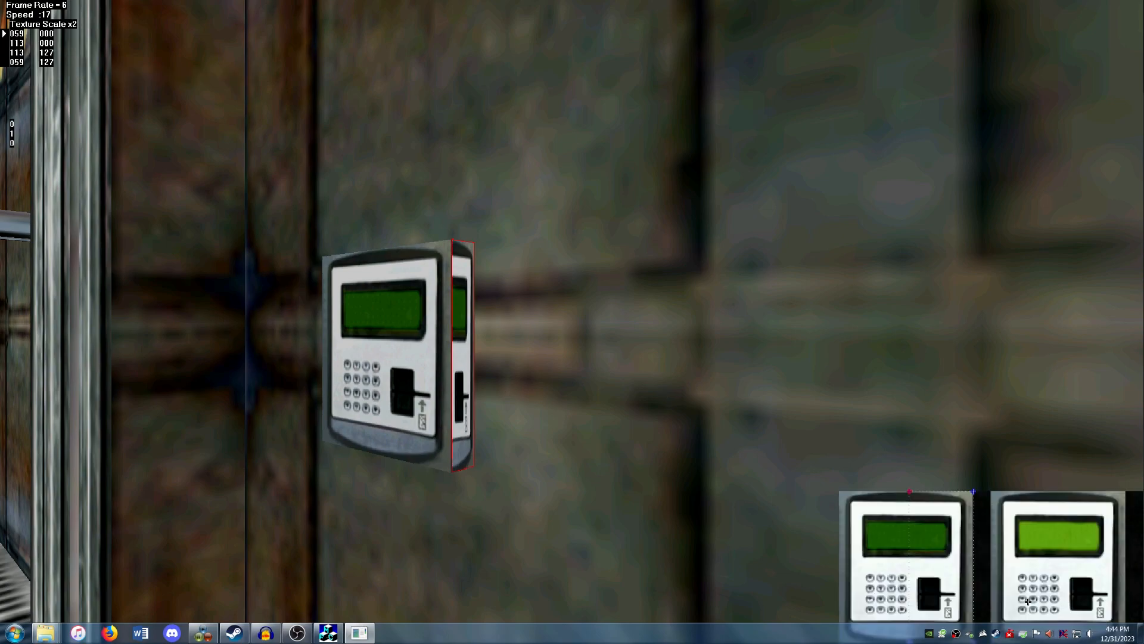
left_click_drag(793, 485, 878, 496)
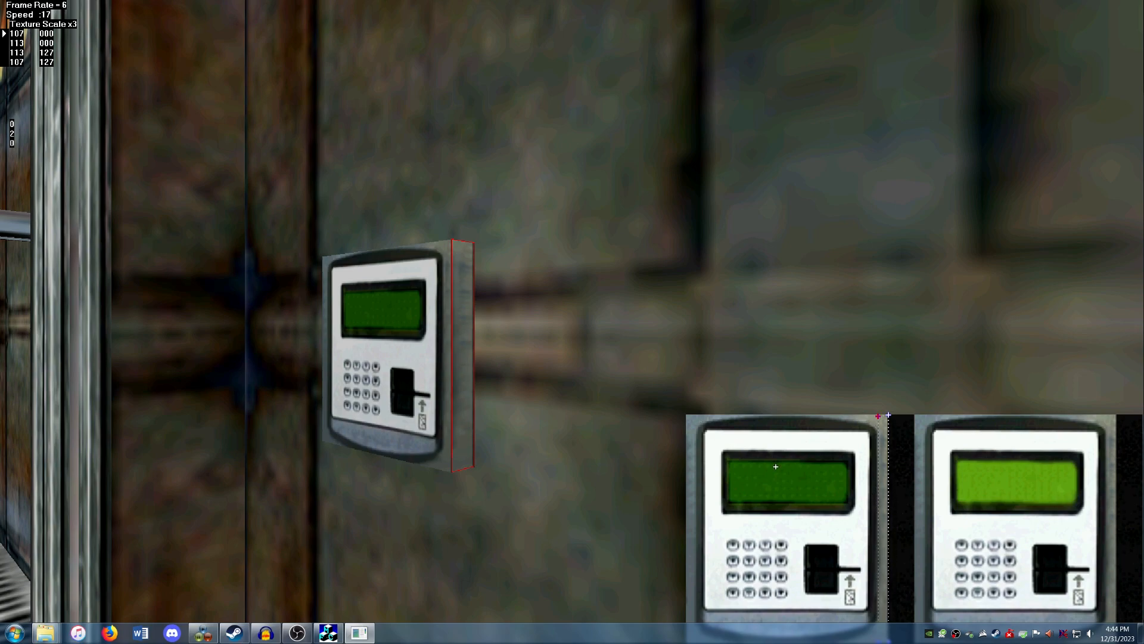
key("Tab")
key("Tab")
key("Tab")
key("Left")
key("Tab")
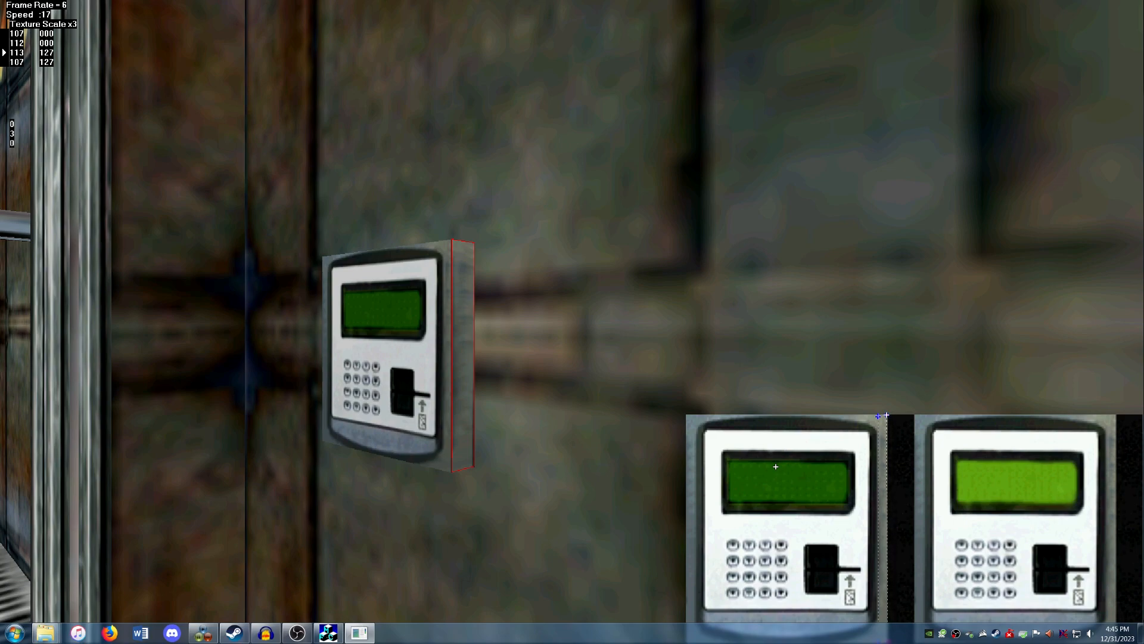
key("Escape")
Deselect the side face and copy its grey edge texturing onto the top face of the keypad box
right_click(554, 382)
left_click(556, 382)
key("Page_Down")
key("Page_Up")
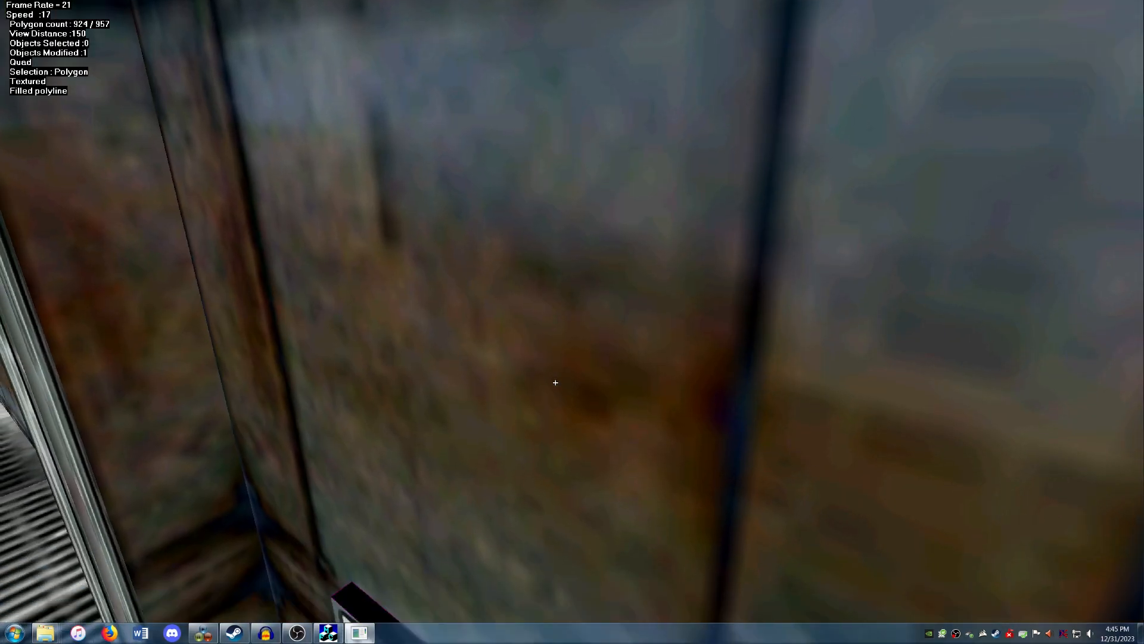
key("Page_Down")
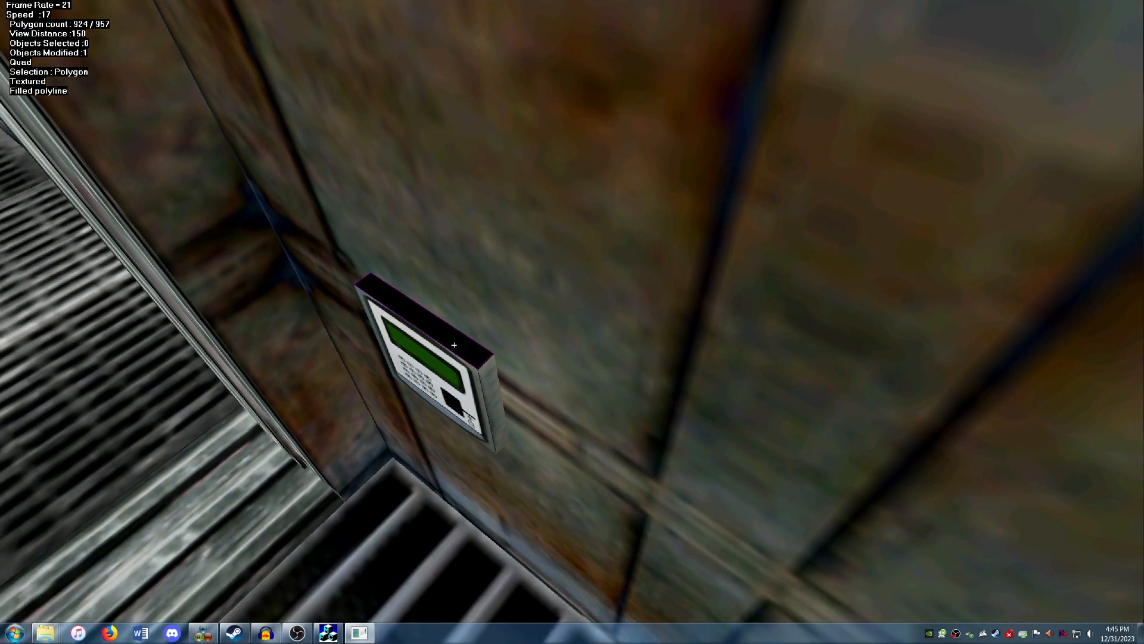
left_click(454, 344)
key("ctrl+c")
key("ctrl+v")
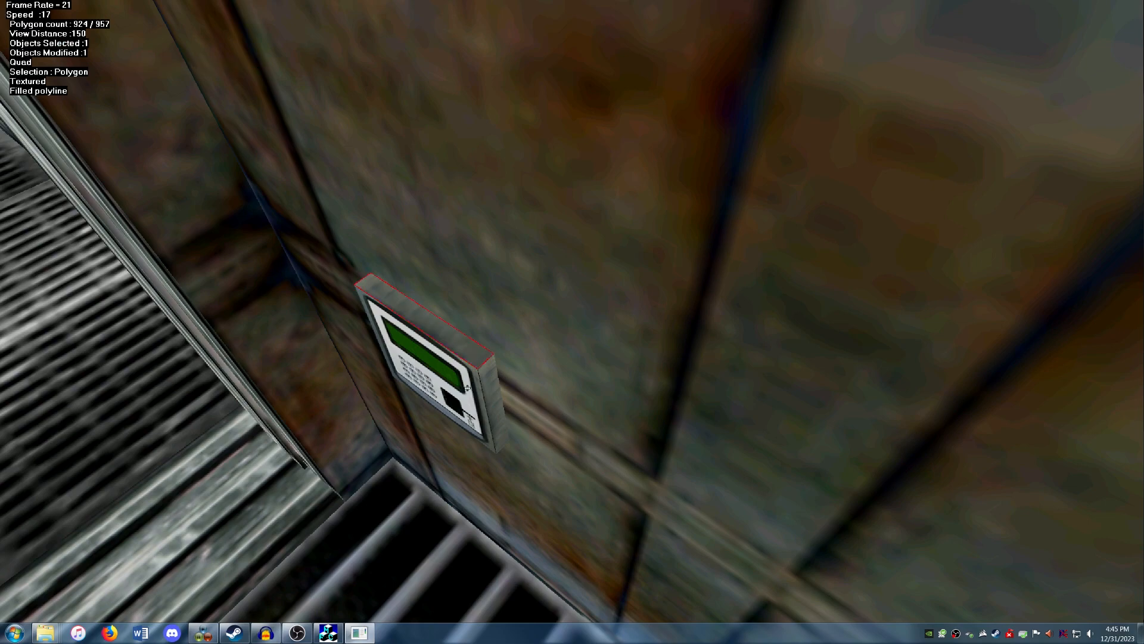
Deselect the top face and copy its grey edge texturing onto the keypad box's left side face
key("Right")
key("Left")
key("Right")
key("Down")
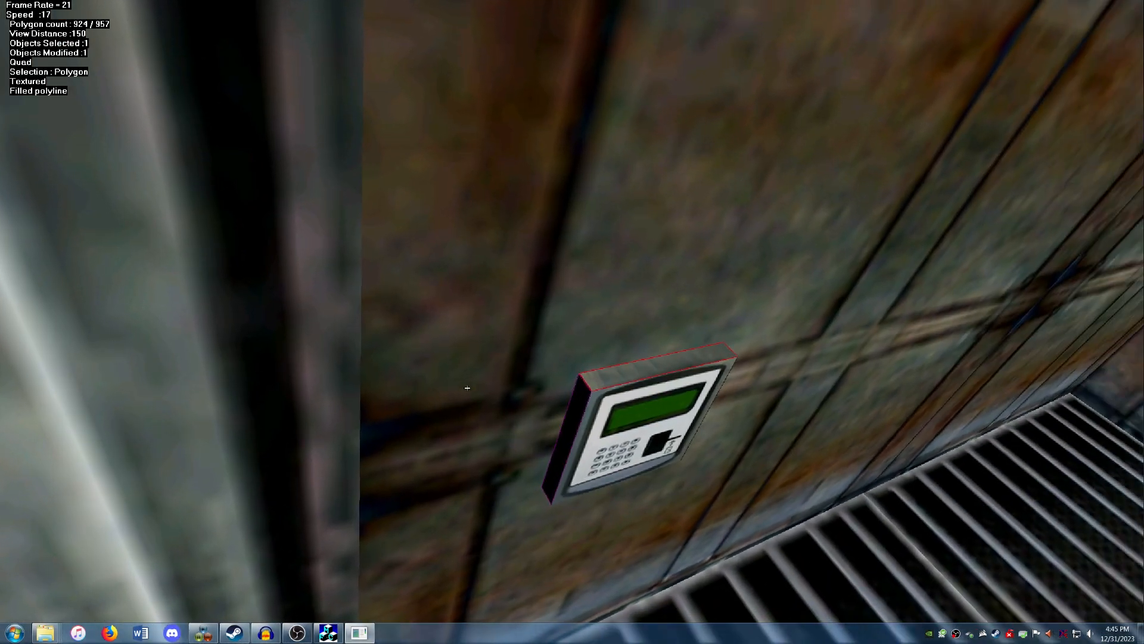
key("Up")
key("Page_Up")
key("Page_Down")
key("Page_Down")
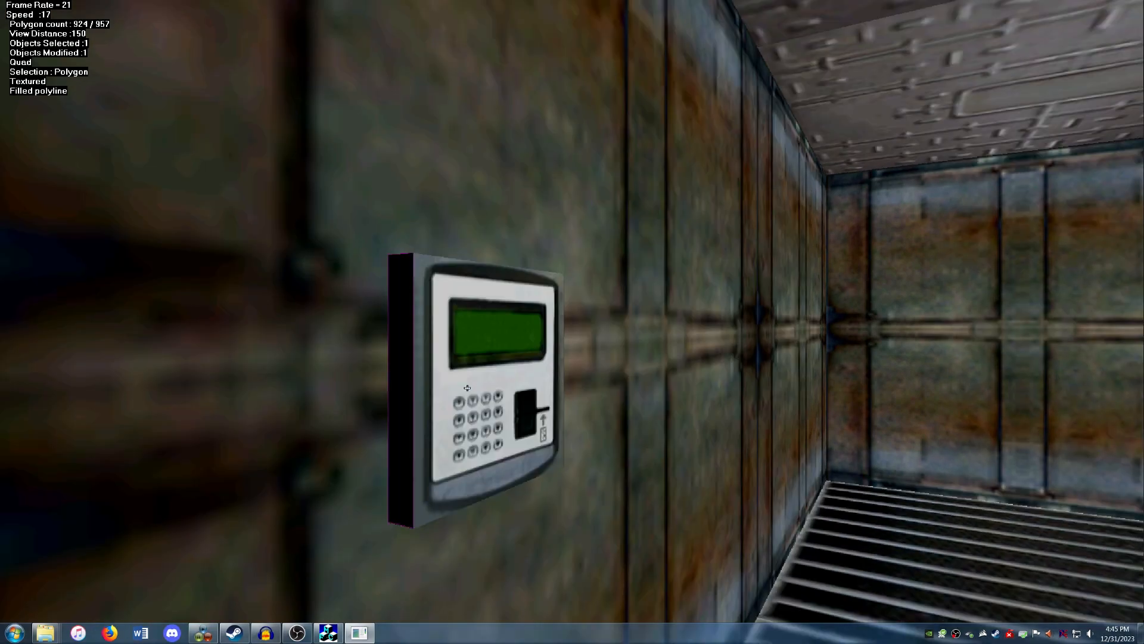
right_click(466, 343)
left_click(469, 345)
left_click(393, 323)
key("Page_Up")
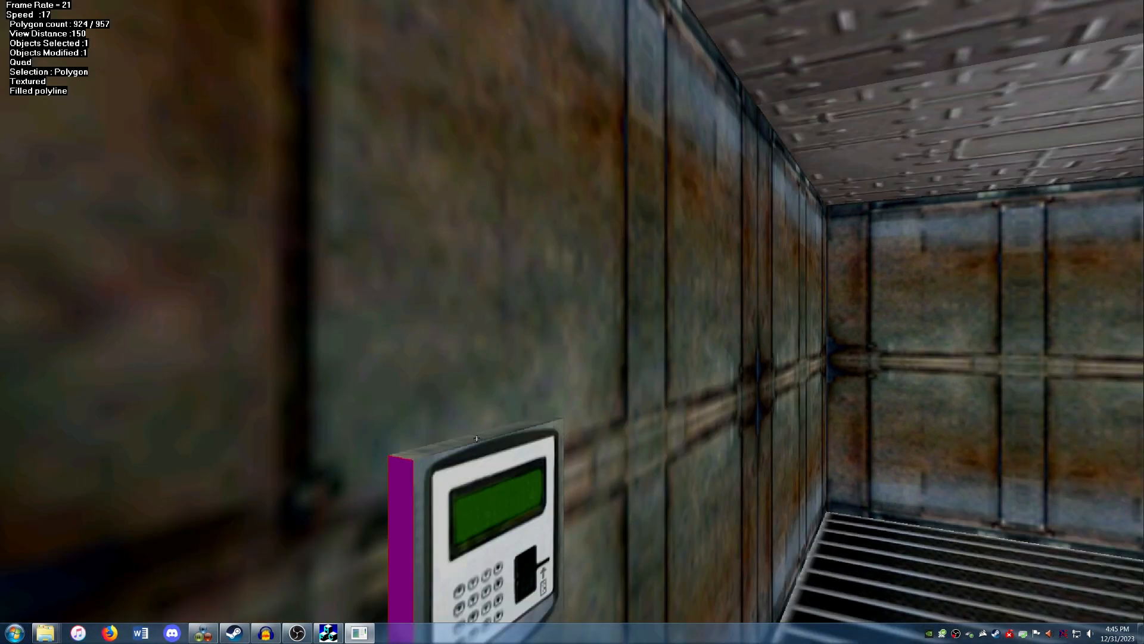
key("Page_Down")
key("c")
left_click(392, 376)
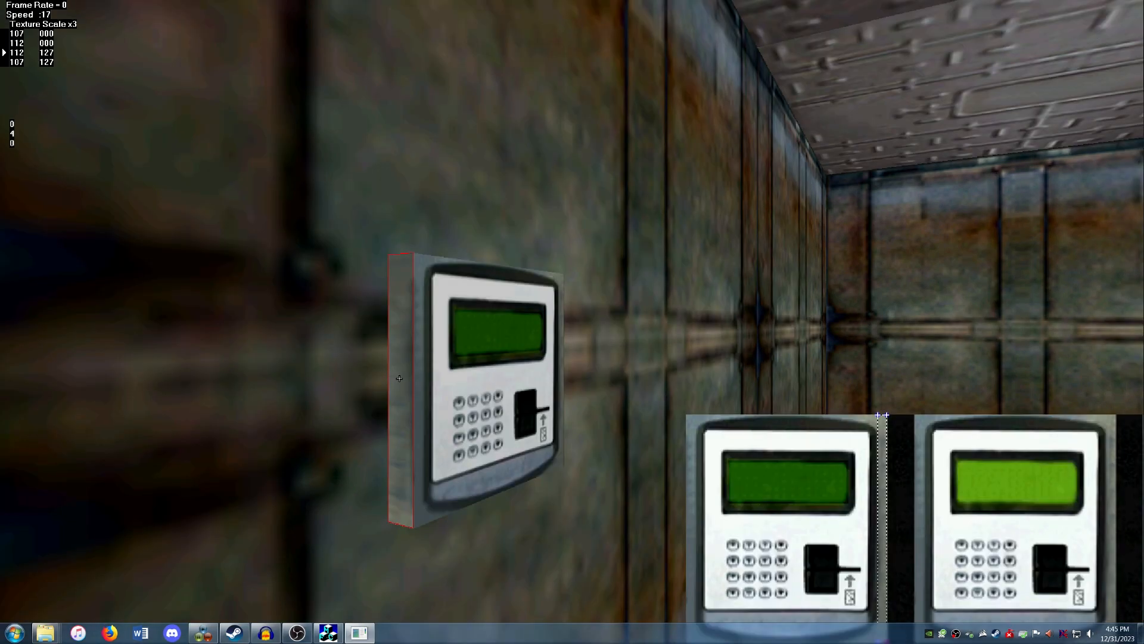
Shift the left side face's texture mapping onto the keypad's left grey edge, horizontally 0 to 5, and deselect the face
left_click_drag(882, 478, 637, 496)
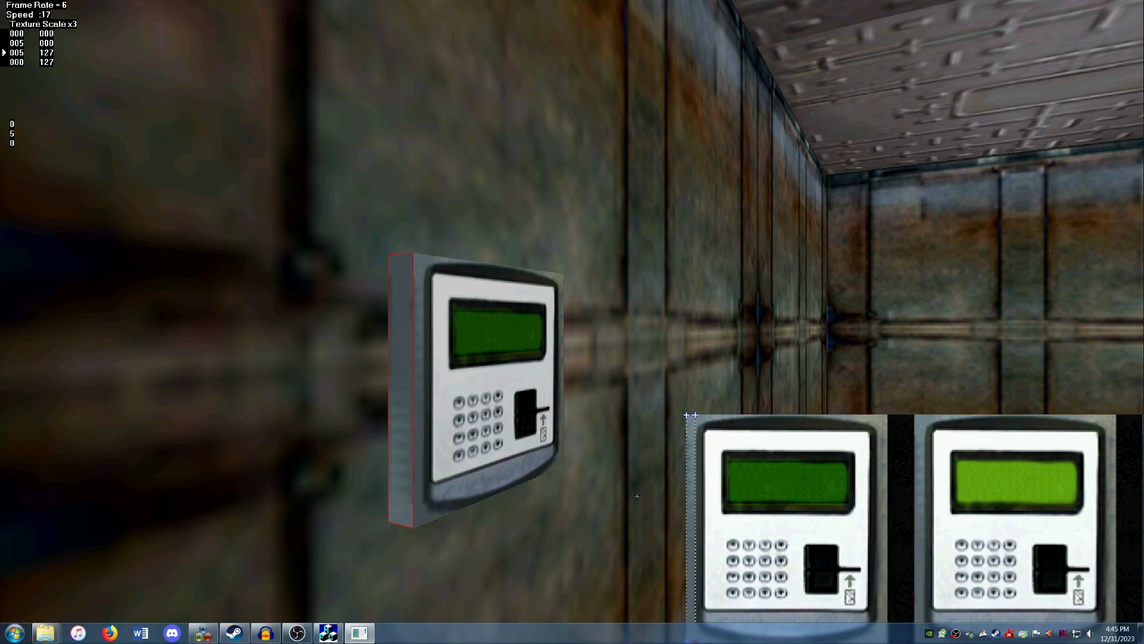
key("Escape")
right_click(426, 380)
left_click(428, 381)
Copy the left side face's grey edge texturing onto the bottom face of the keypad box and deselect everything
key("Page_Down")
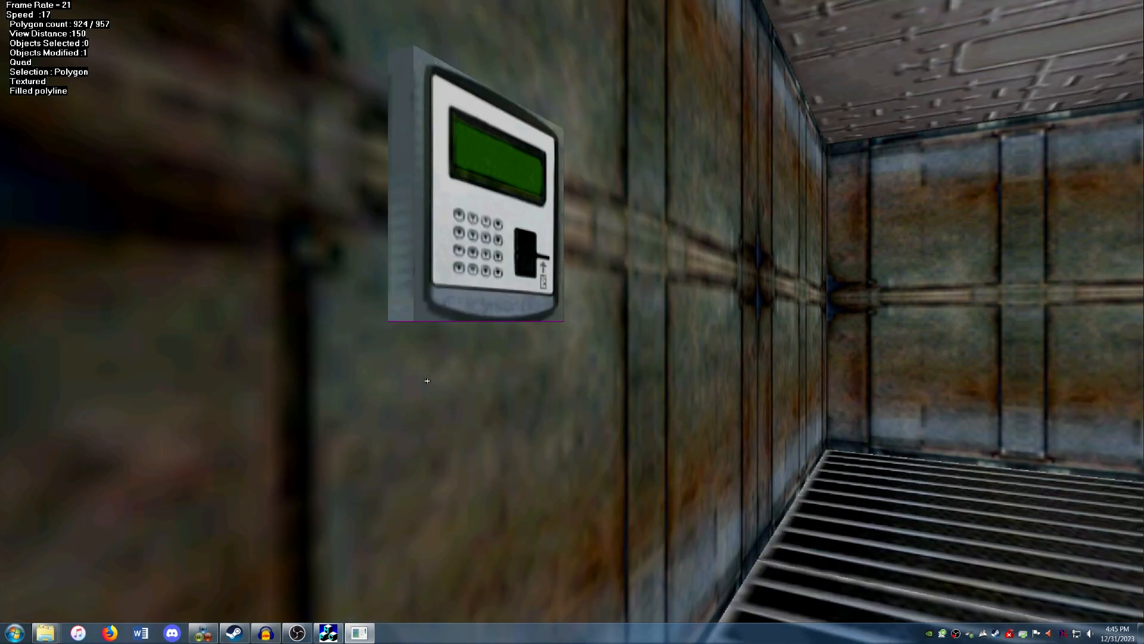
key("Up")
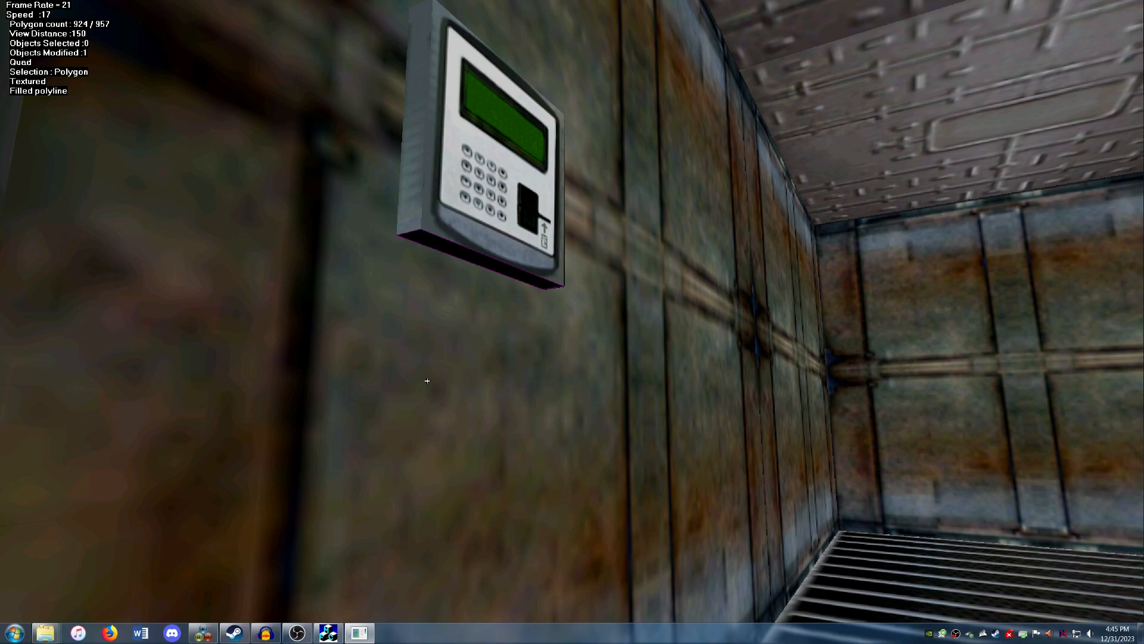
left_click(510, 264)
key("u")
left_click(402, 186)
right_click(403, 186)
left_click(405, 188)
Exit the texture mapping mode with the changes saved and enter the object placement mode
key("d")
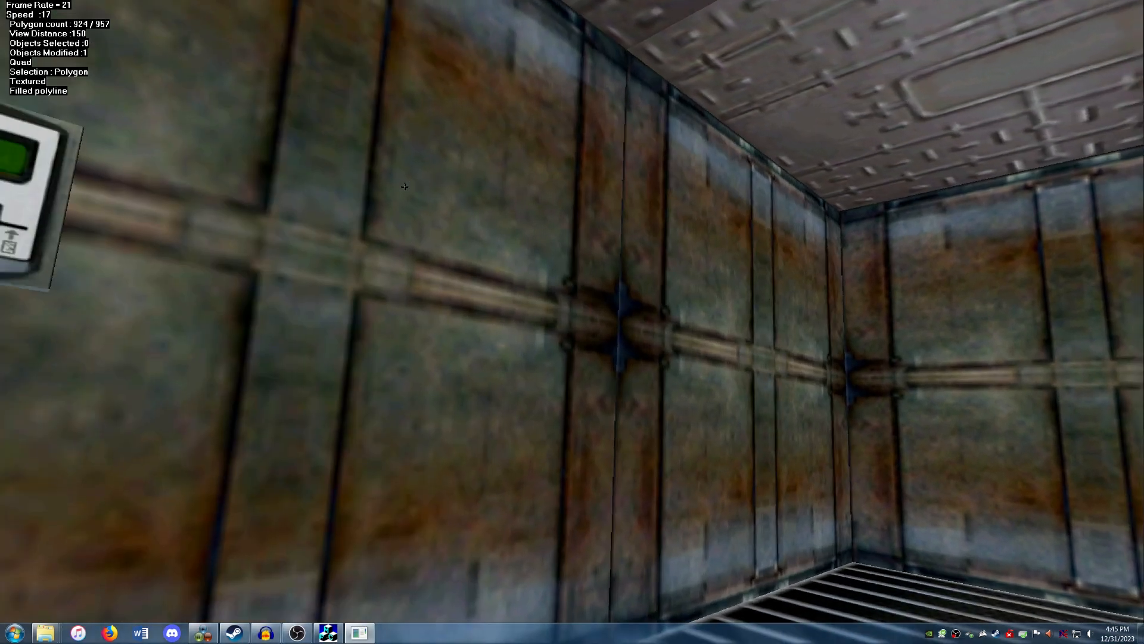
key("Left")
key("Down")
key("Left")
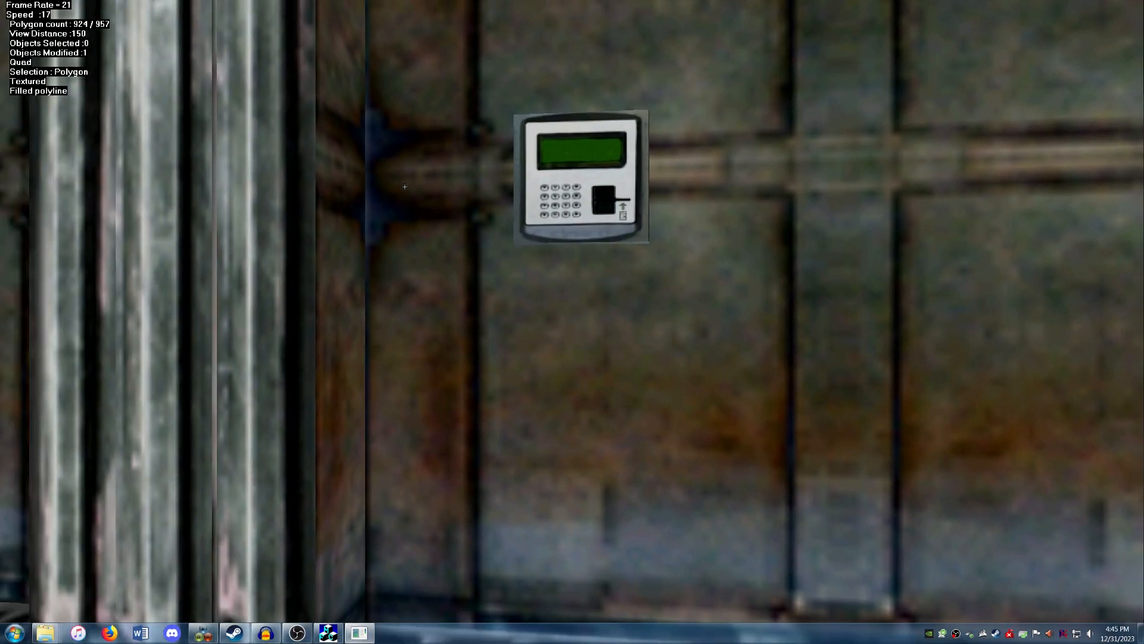
key("d")
key("Up")
key("Left")
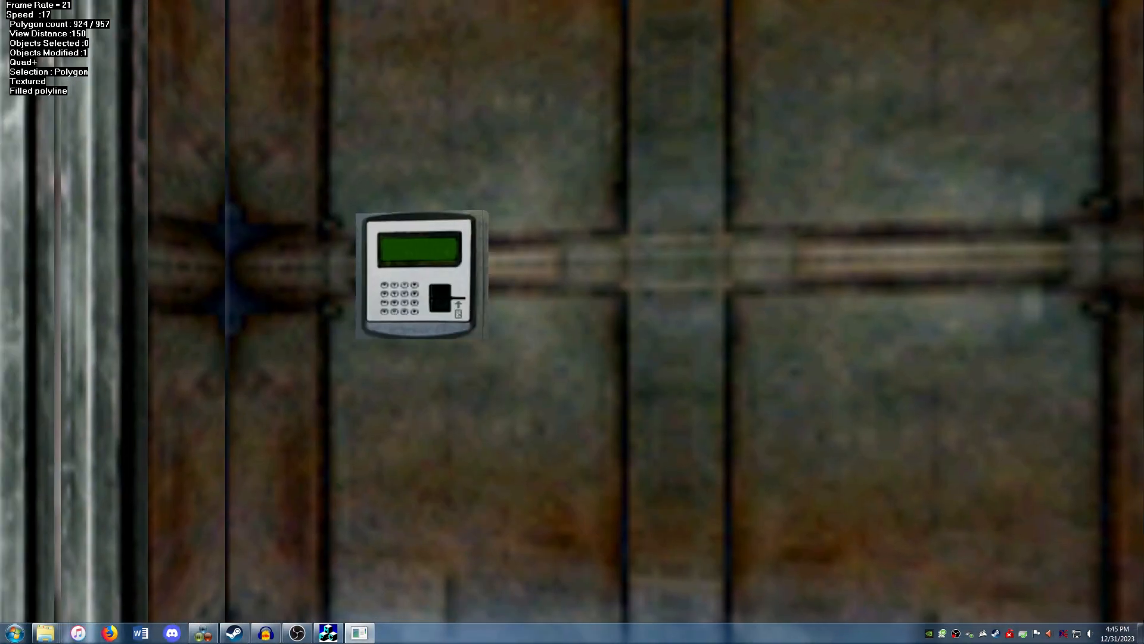
key("Escape")
left_click(12, 5)
left_click(18, 51)
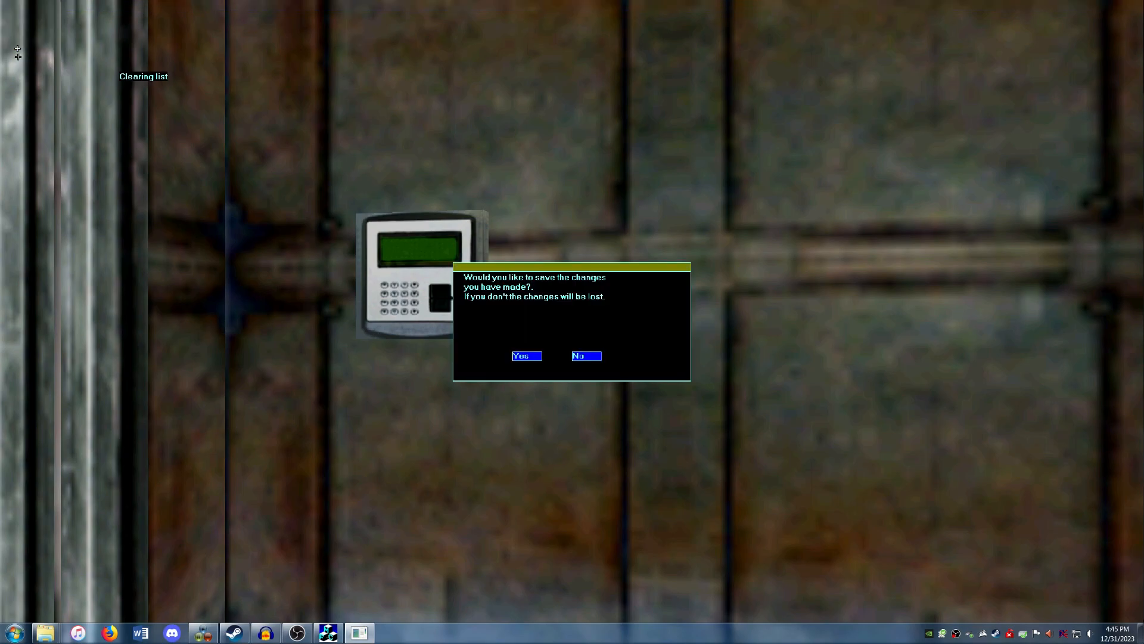
key("y")
left_click(37, 5)
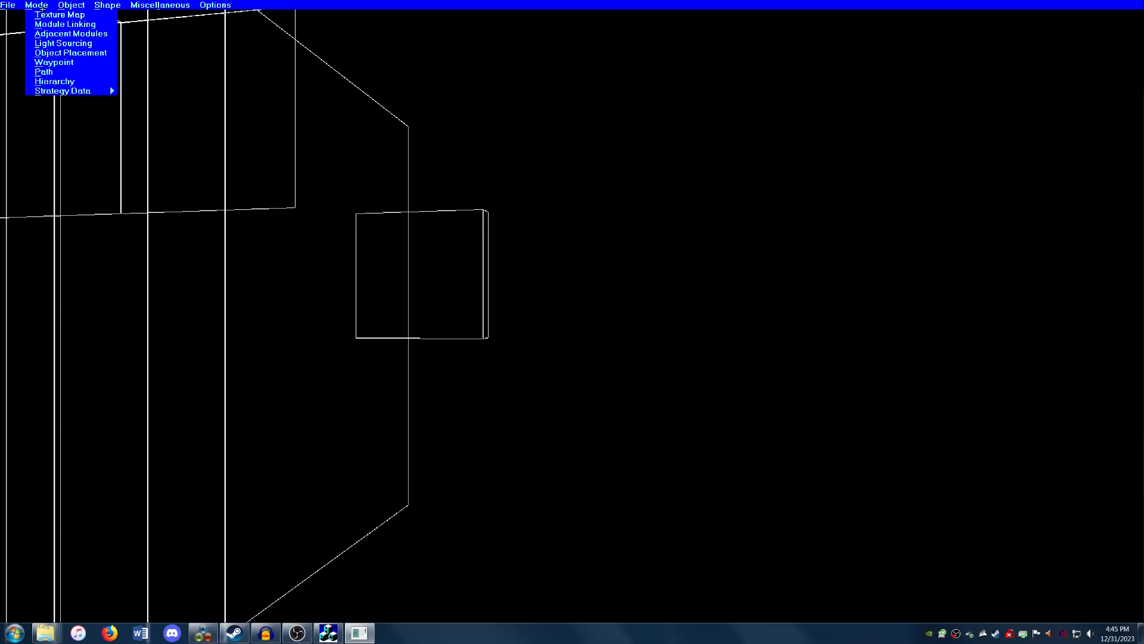
left_click(58, 53)
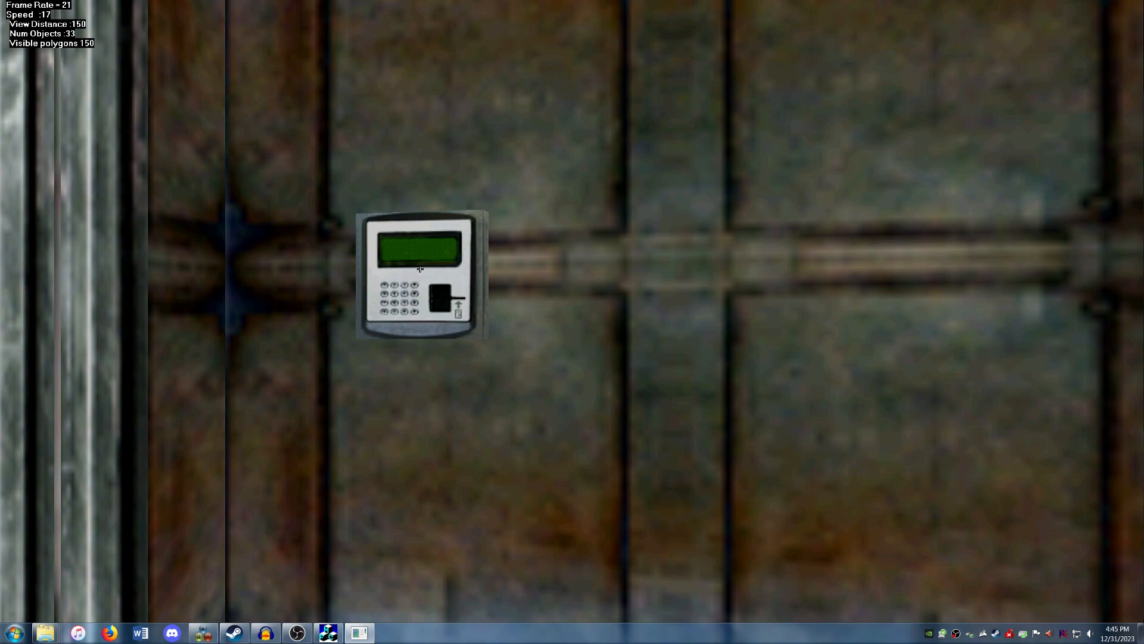
Assign the Multi Switch strategy to the wall keypad
left_click(420, 269)
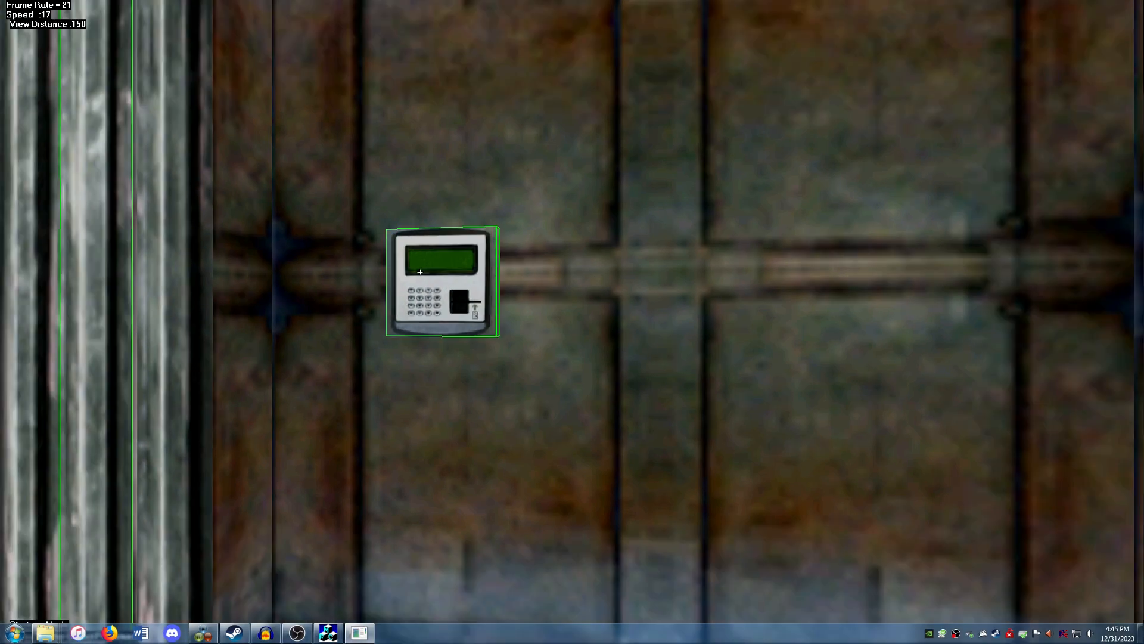
right_click(421, 268)
left_click(438, 300)
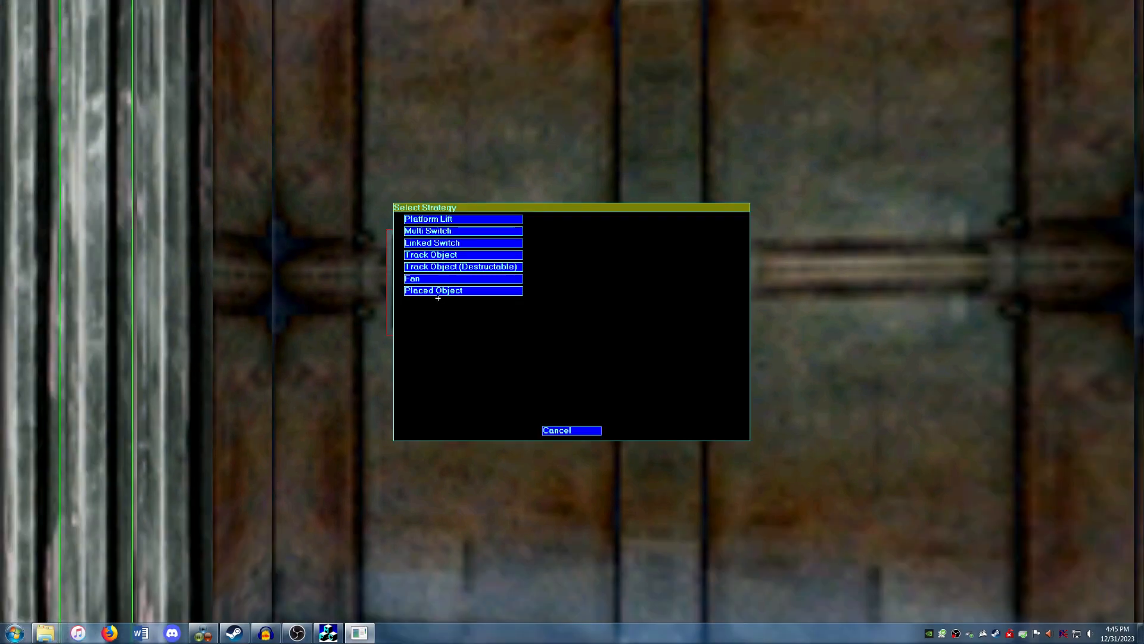
left_click(434, 231)
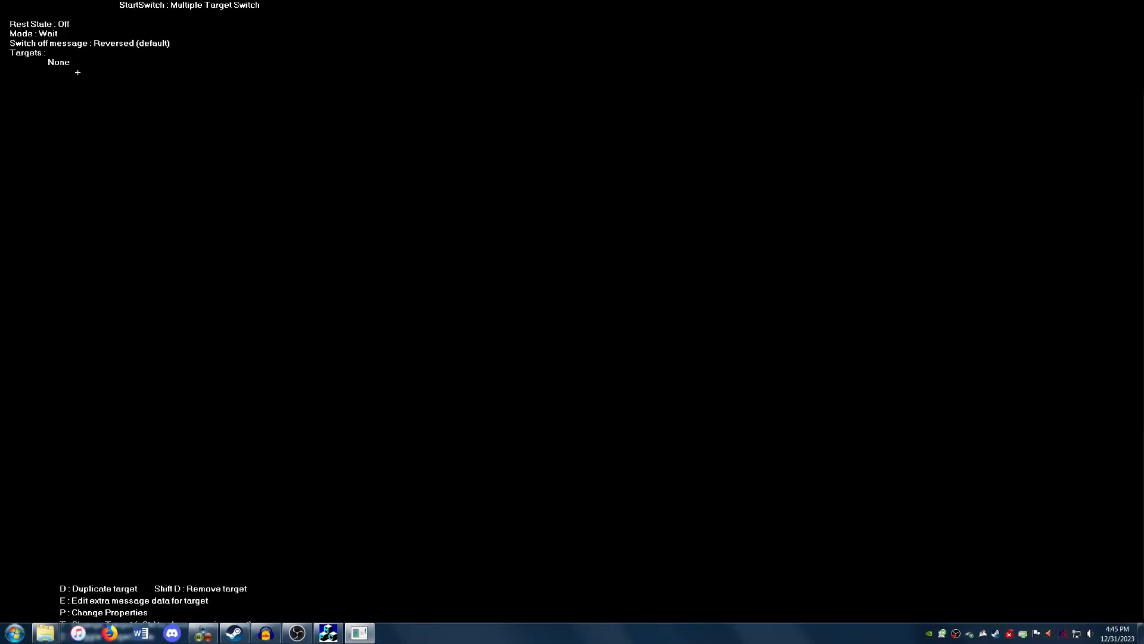
Set Door02A and Door01A as the targets of the keypad switch
key("t")
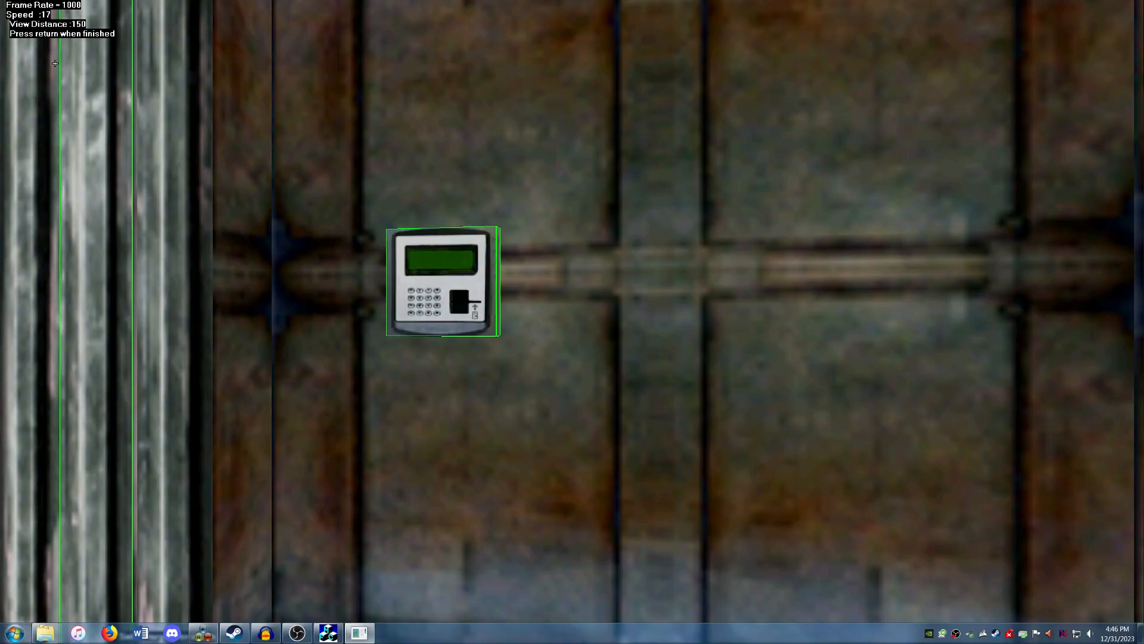
key("Down")
key("Left")
left_click(259, 197)
key("Down")
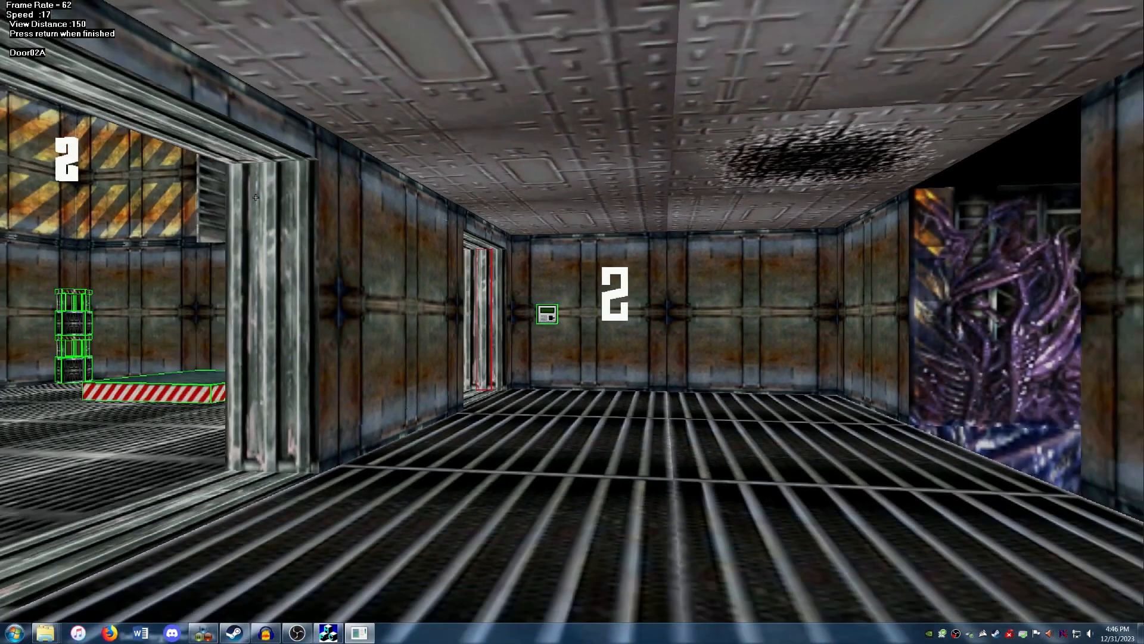
key("Down")
left_click(130, 259)
key("Up")
key("Return")
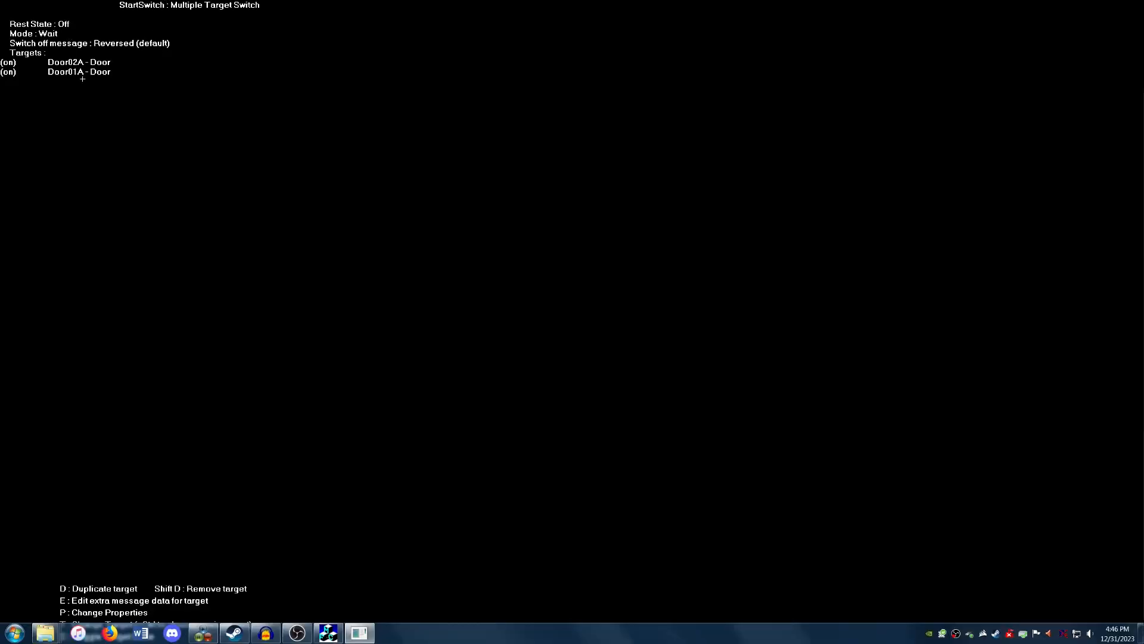
key("Escape")
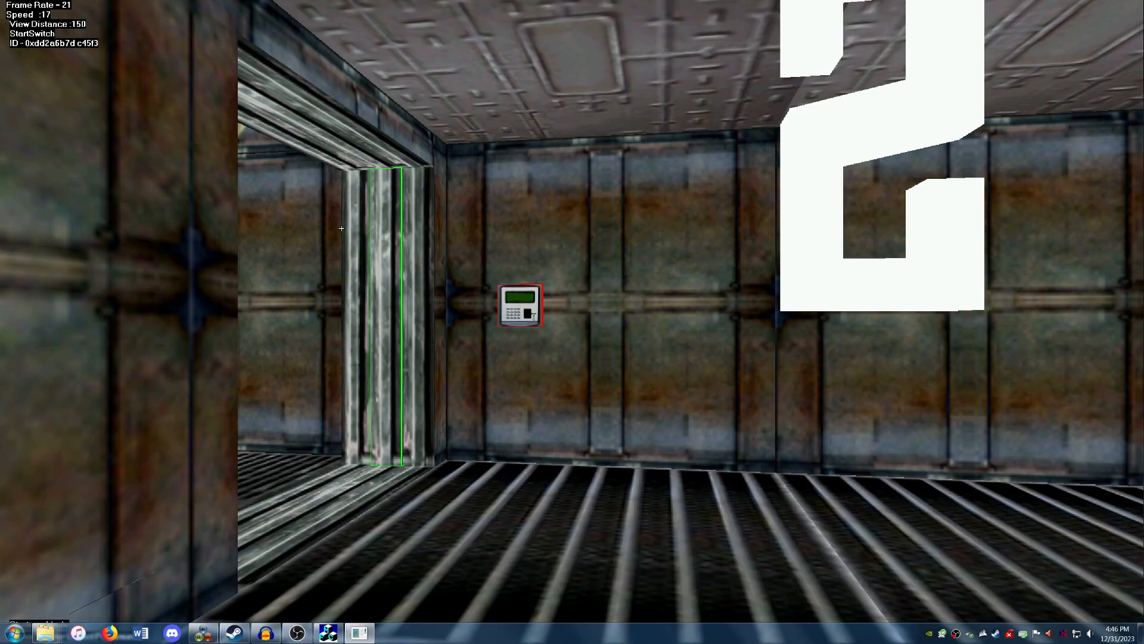
Set the door next to the keypad, Door02A, to locked in its strategy settings
right_click(390, 246)
left_click(387, 252)
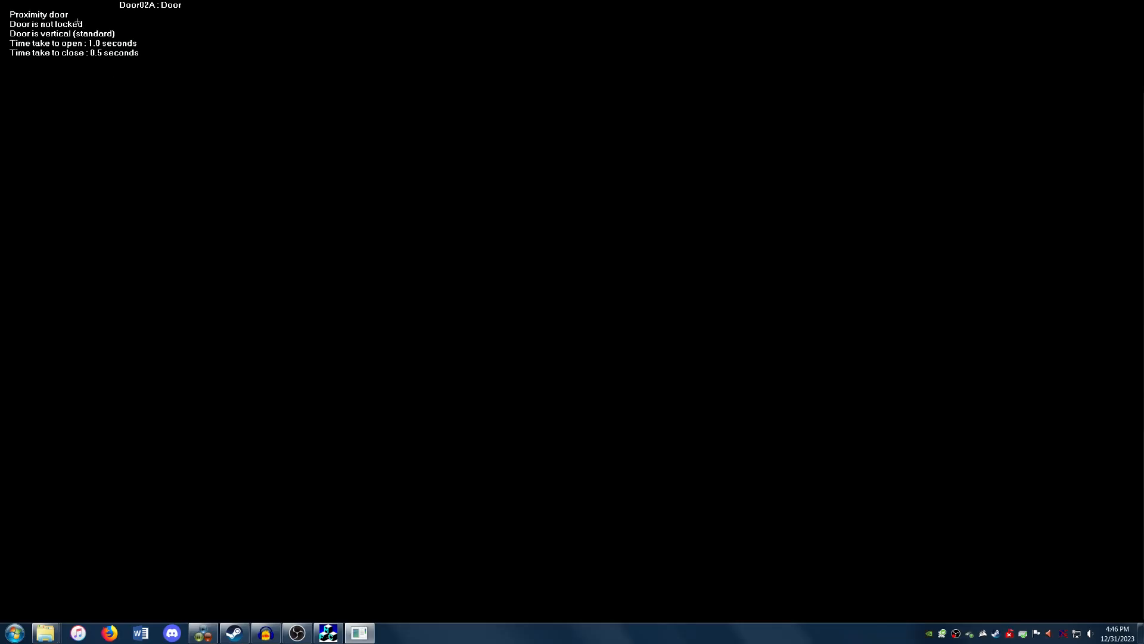
left_click(74, 24)
key("Escape")
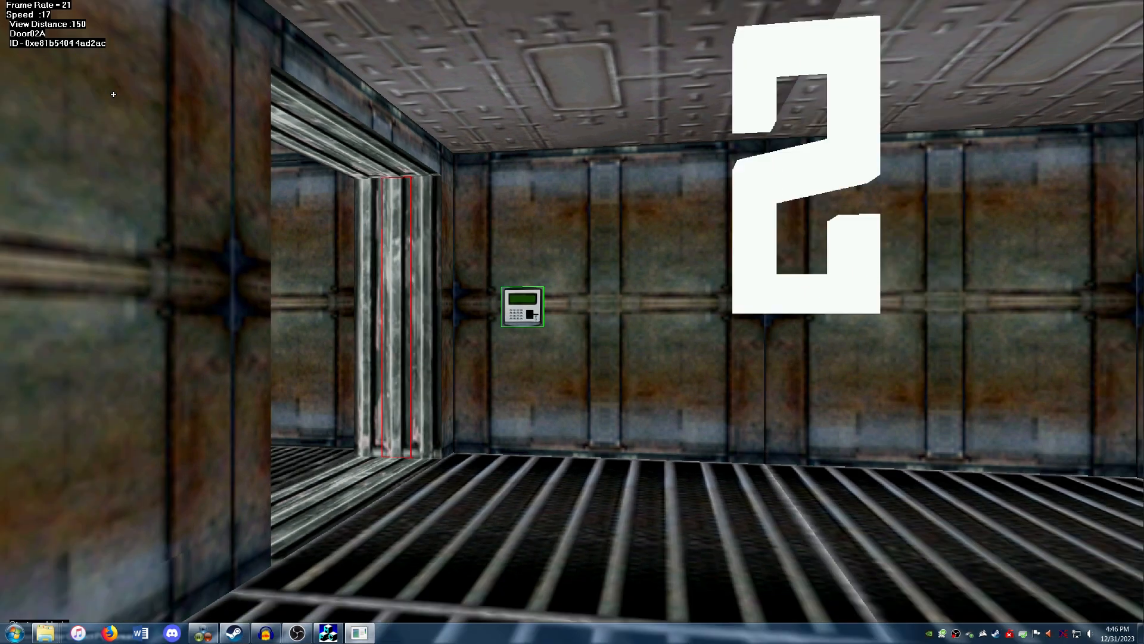
Set the door at the far end of the room, Door01A, to locked in its strategy settings
key("Down")
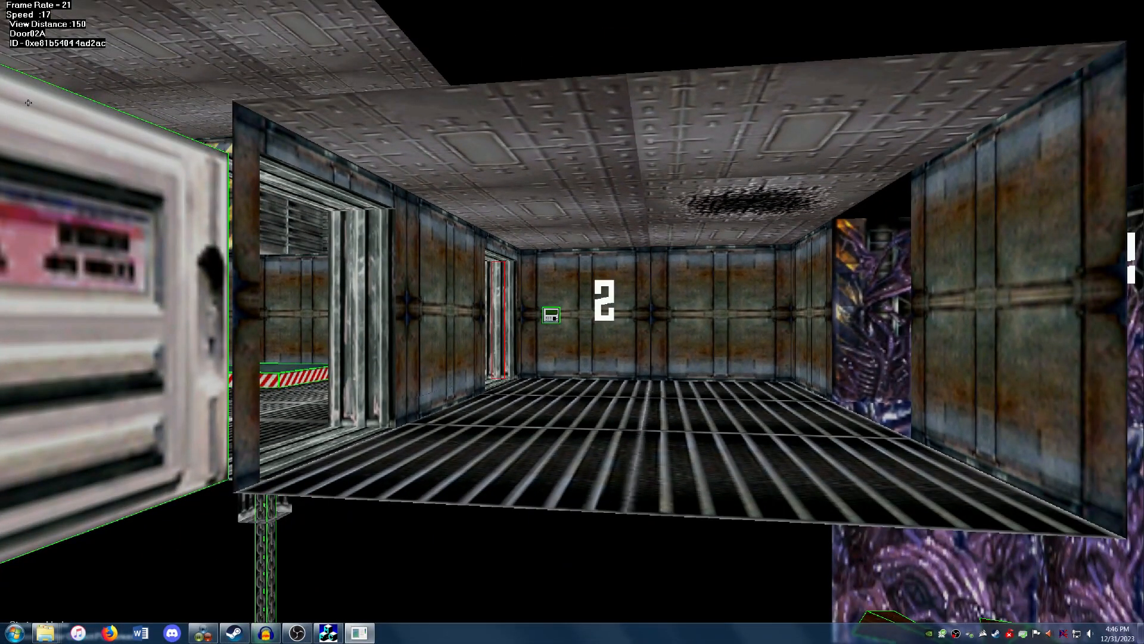
left_click(62, 180)
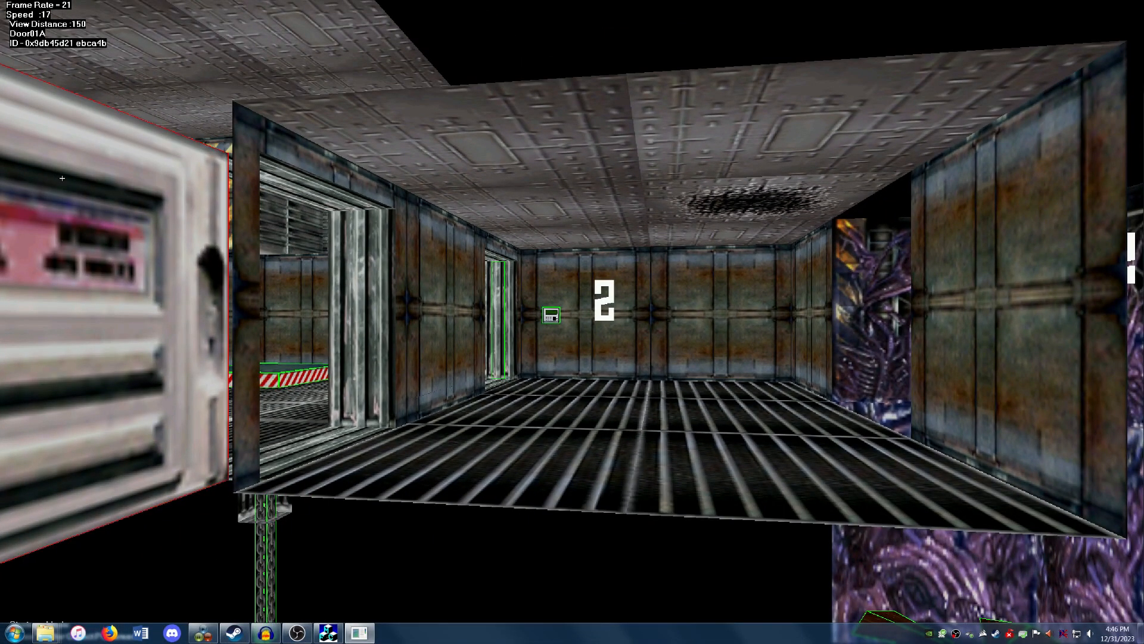
right_click(62, 179)
left_click(84, 192)
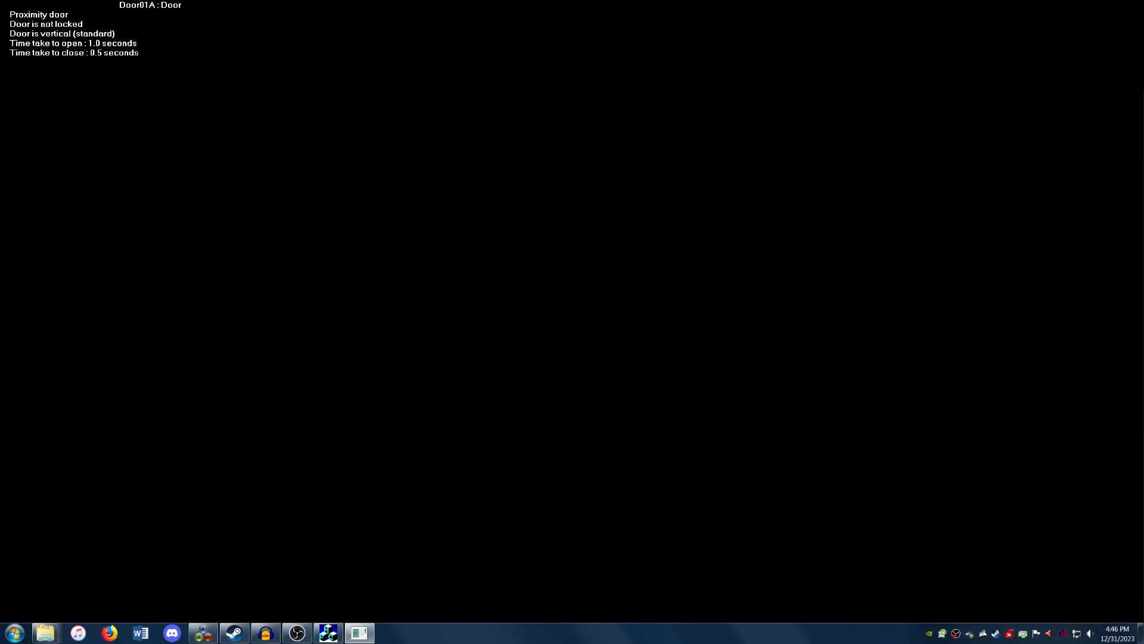
left_click(63, 25)
key("Escape")
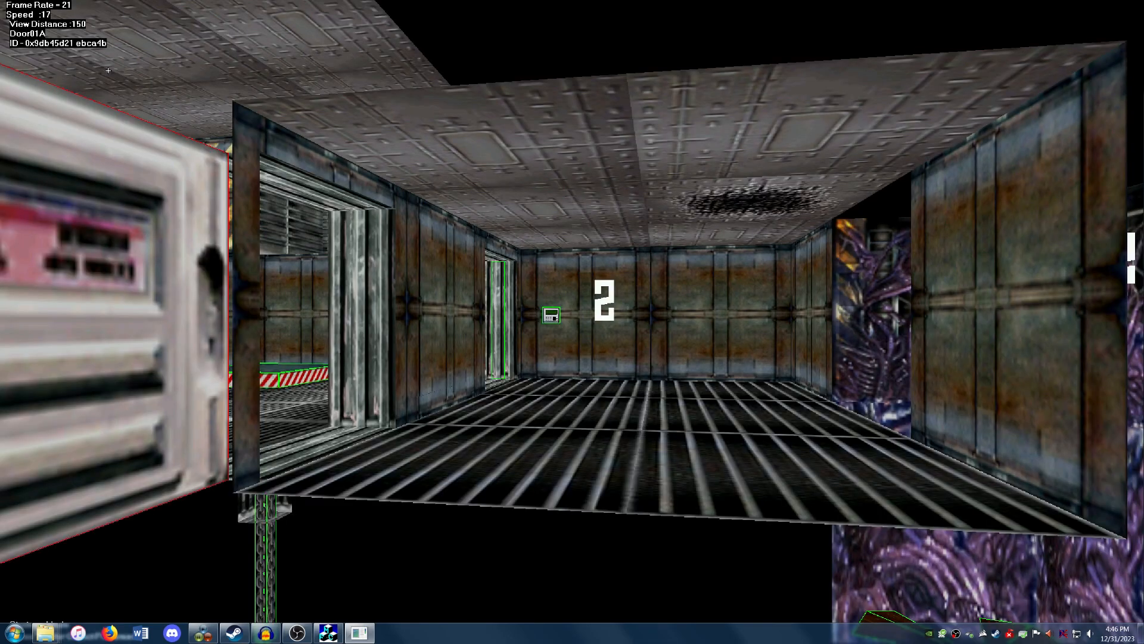
Leave the strategy editing with the changes saved
key("Up")
key("Up")
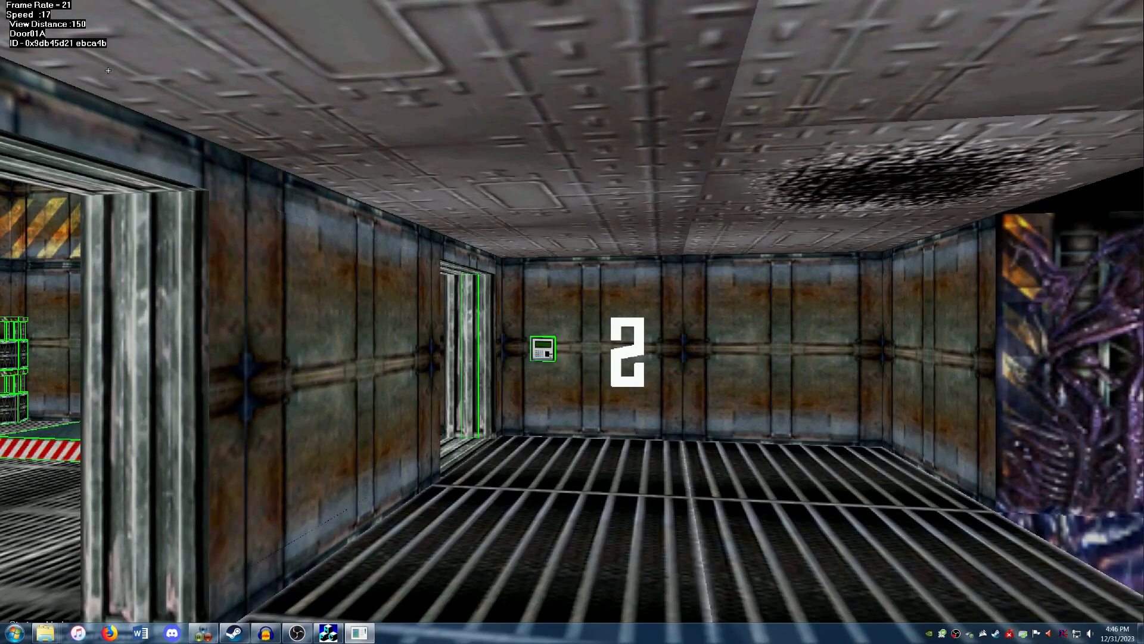
key("Escape")
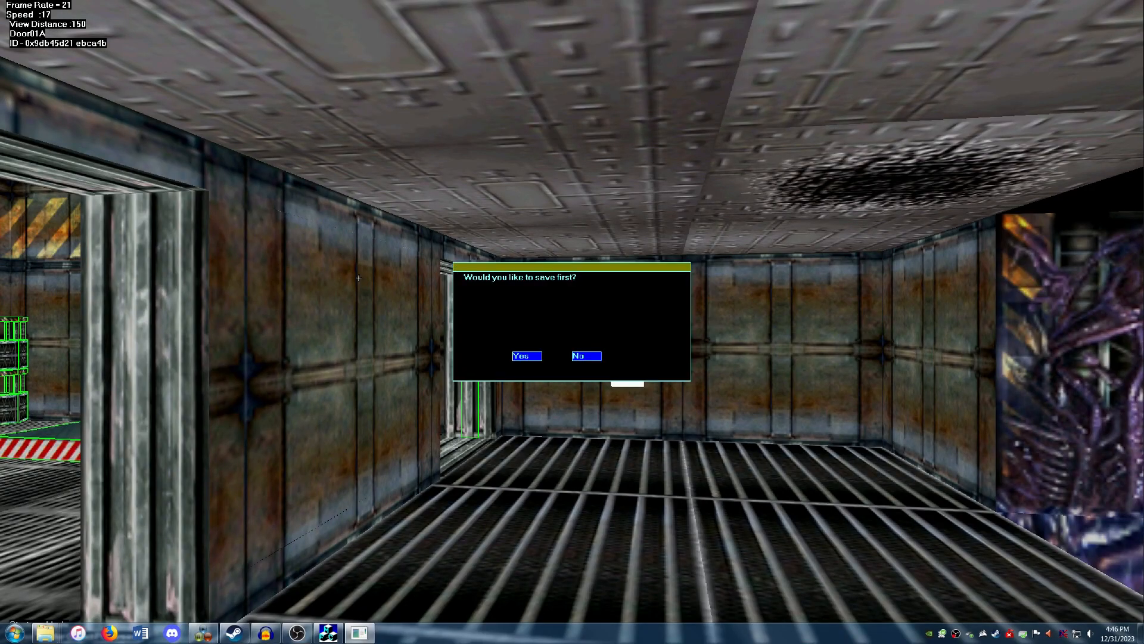
left_click(535, 357)
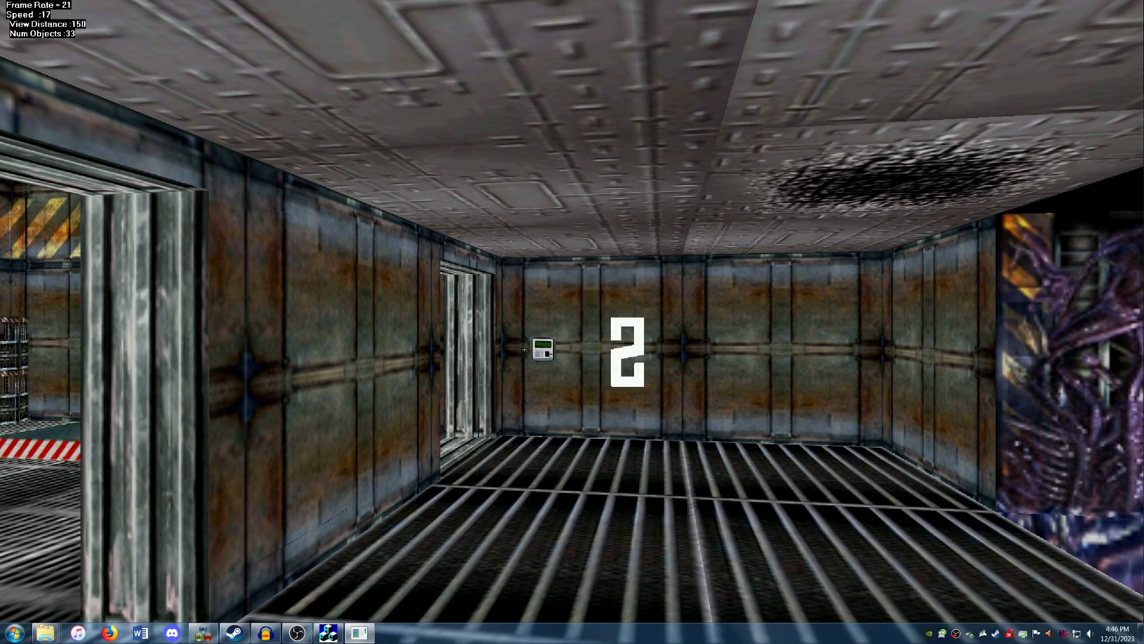
Select the spawn1 object and move it as a flying object into the keypad room, Module25
key("Down")
key("Left")
key("Down")
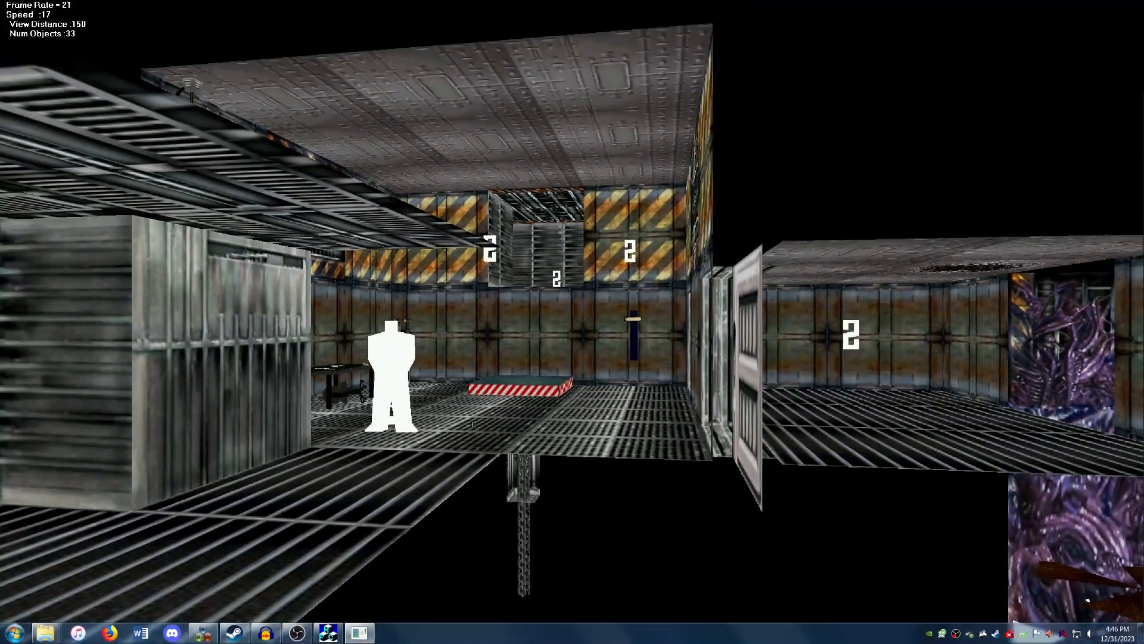
left_click(383, 391)
key("f")
key("Right")
key("Right")
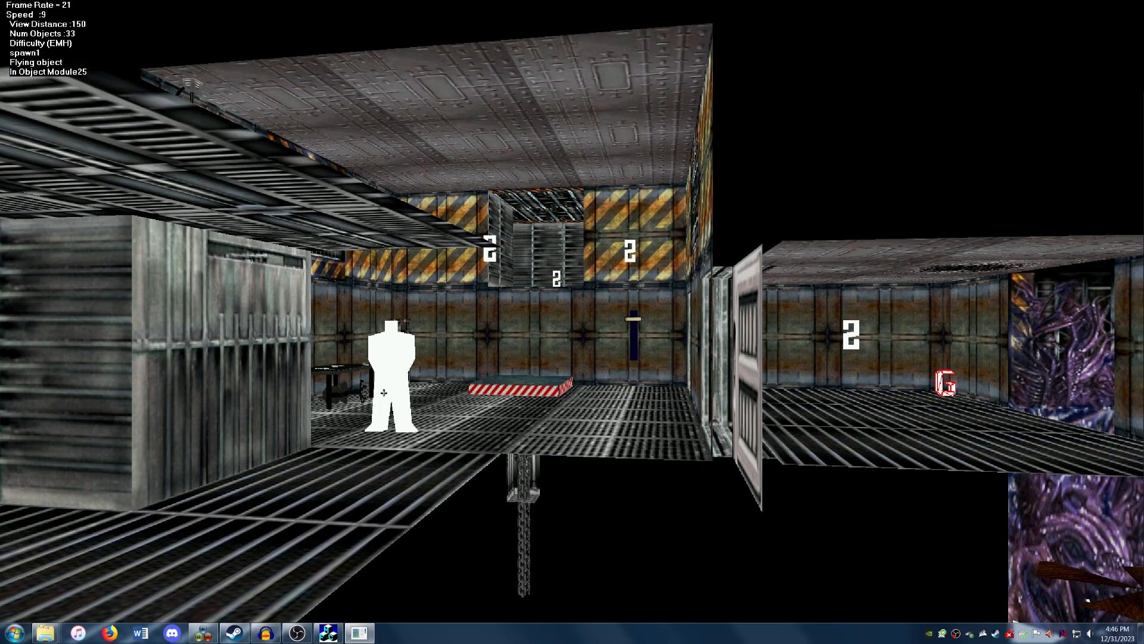
Select Player Start 1 and move it as a flying object into the keypad room, Module25
left_click(388, 350)
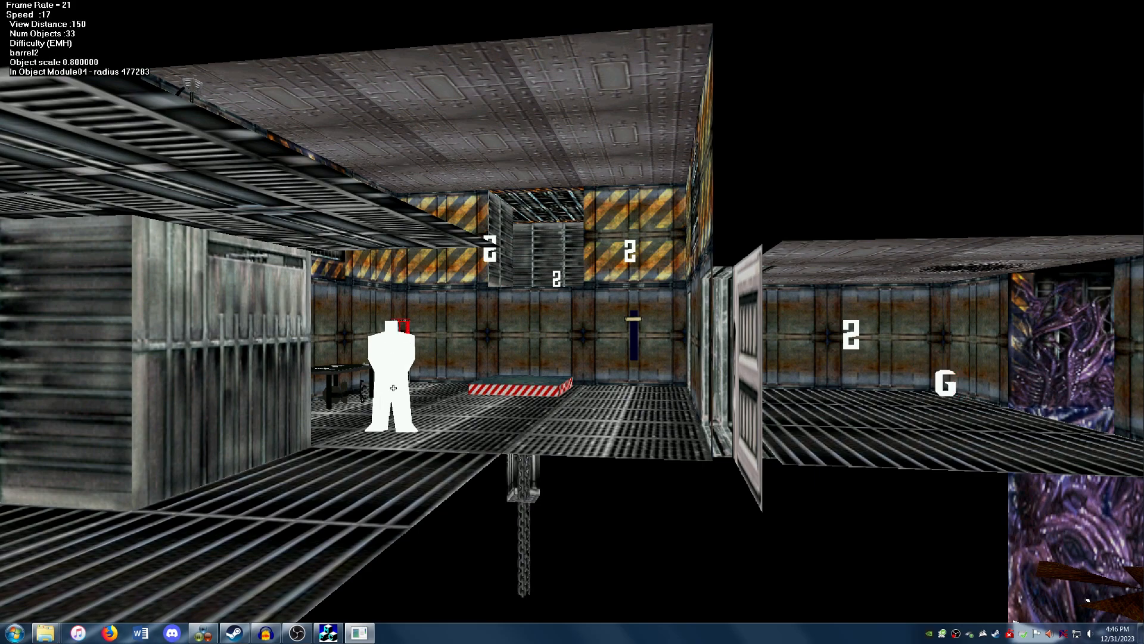
key("Left")
left_click(596, 393)
key("Right")
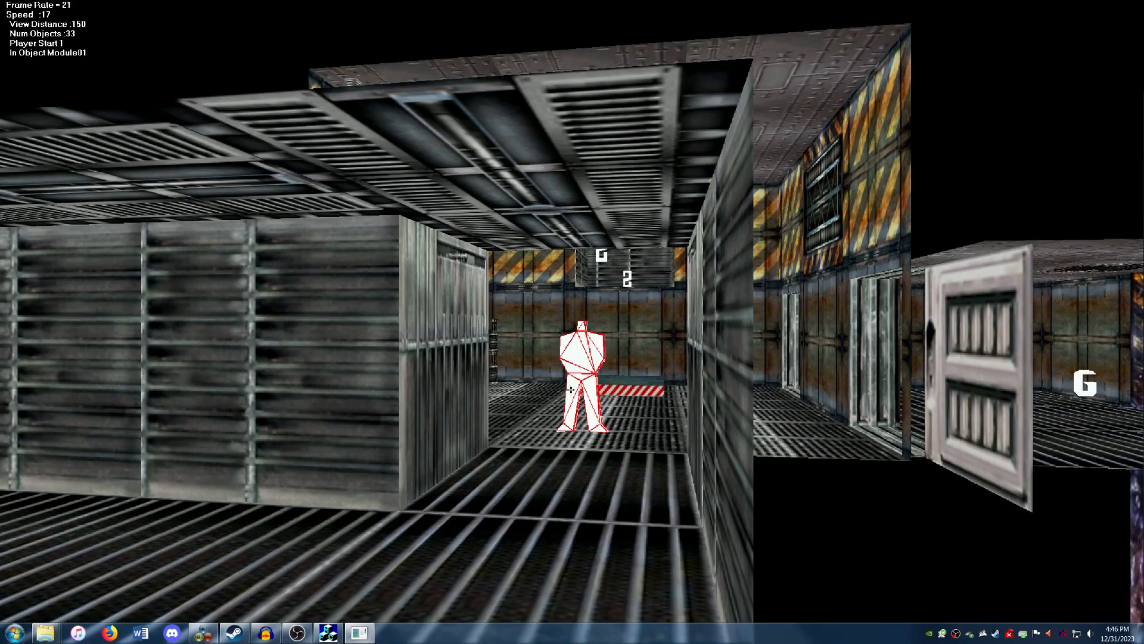
key("Right")
key("Right")
key("Right")
key("Right")
key("Right")
key("Right")
key("Right")
key("Right")
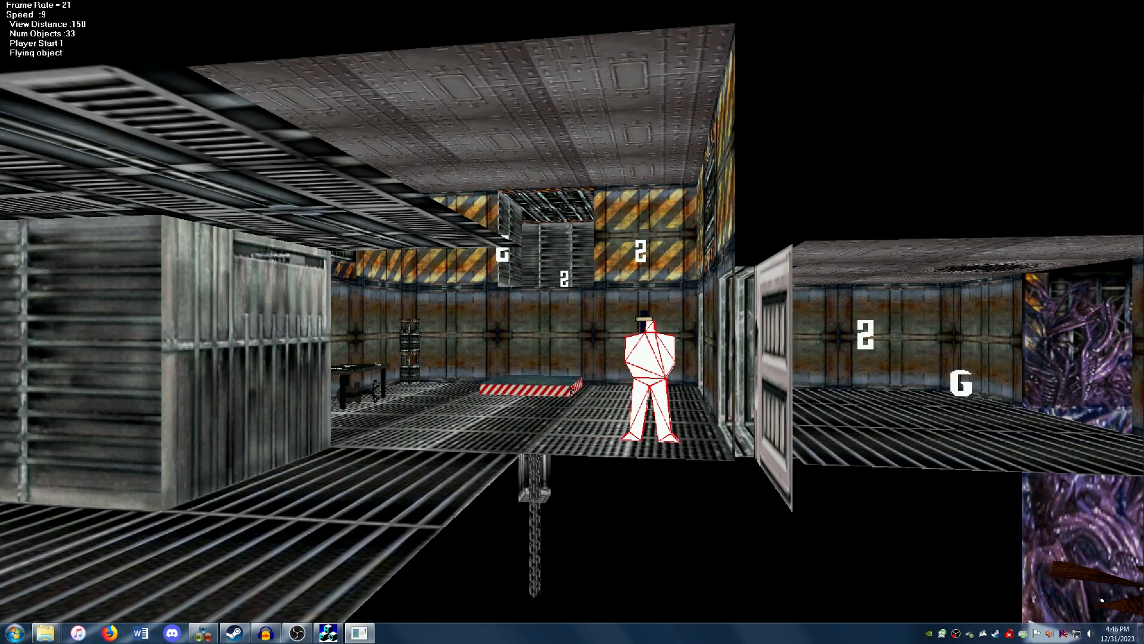
key("Right")
key("Right")
key("Right")
key("Right")
key("Up")
key("Up")
key("Up")
key("Up")
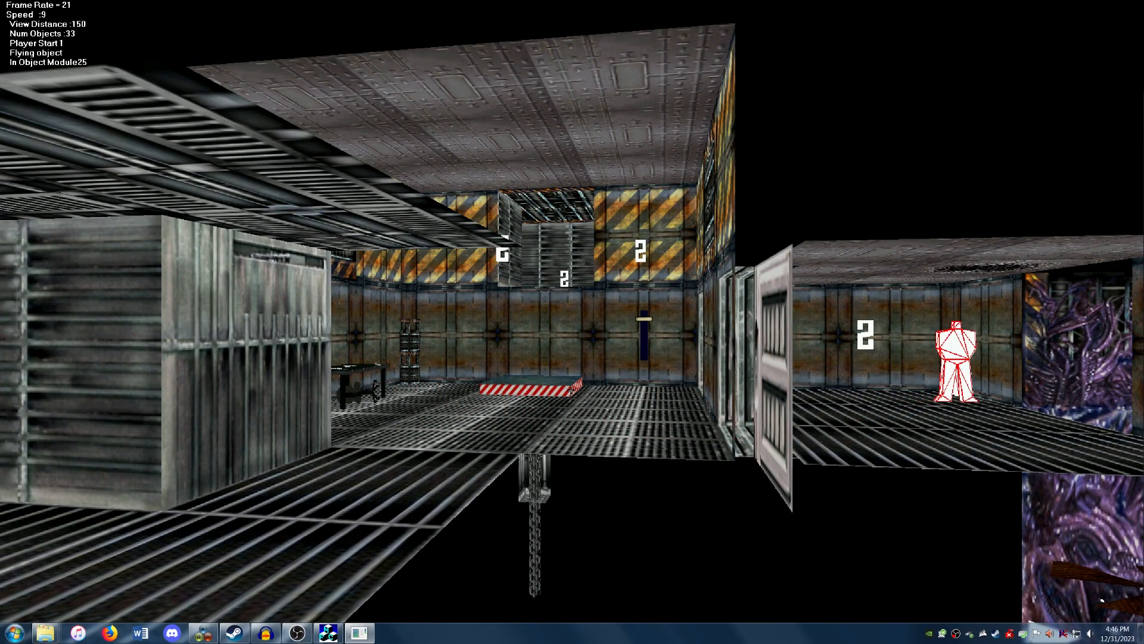
Select the spawn1 object beside the player start and turn it sideways as a flying object in Module25
key("Up")
key("Up")
key("Right")
key("Right")
key("Right")
key("Right")
key("Right")
key("Right")
key("Up")
key("Up")
key("Up")
key("Up")
key("Up")
key("Up")
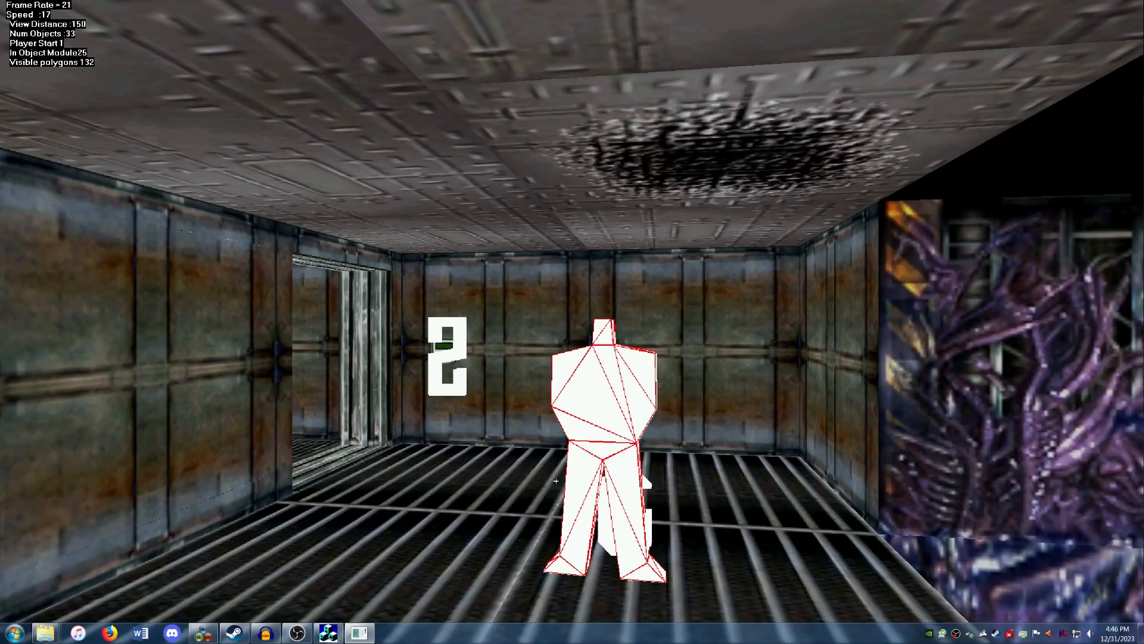
left_click(619, 518)
key("f")
key("Right")
key("Right")
key("Right")
key("Right")
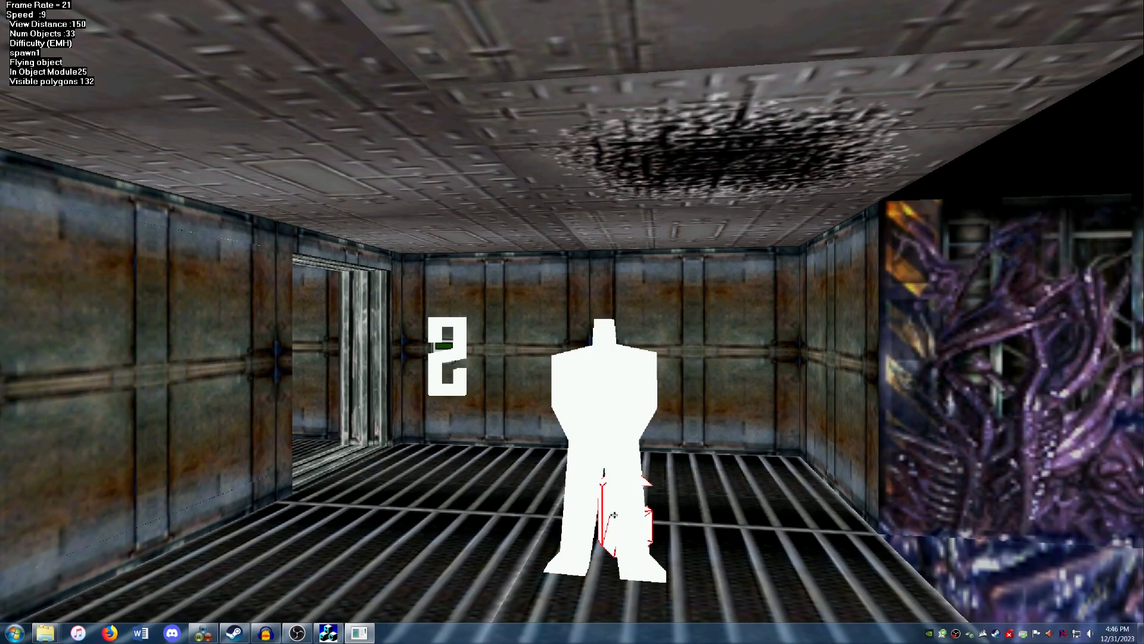
key("Right")
key("Right")
key("Right")
key("Right")
key("f")
Select Player Start 1 from the object list and turn it sideways as a flying object, lined up with spawn1
right_click_drag(605, 409, 669, 336)
key("Up")
key("Left")
key("Down")
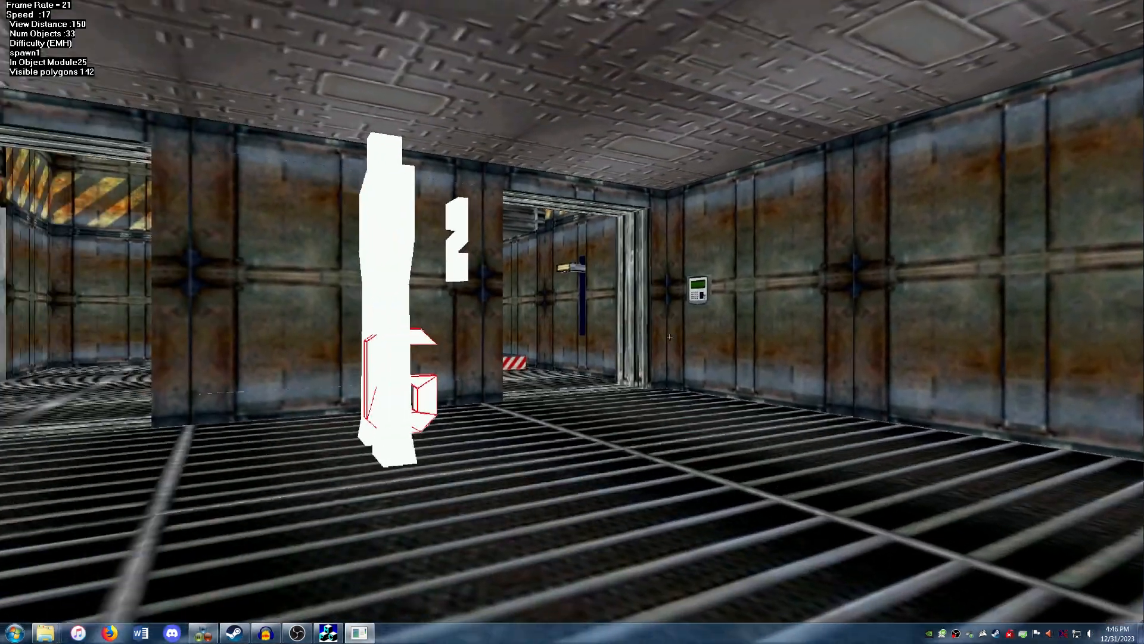
key("Up")
key("Left")
left_click(589, 242)
left_click(579, 258)
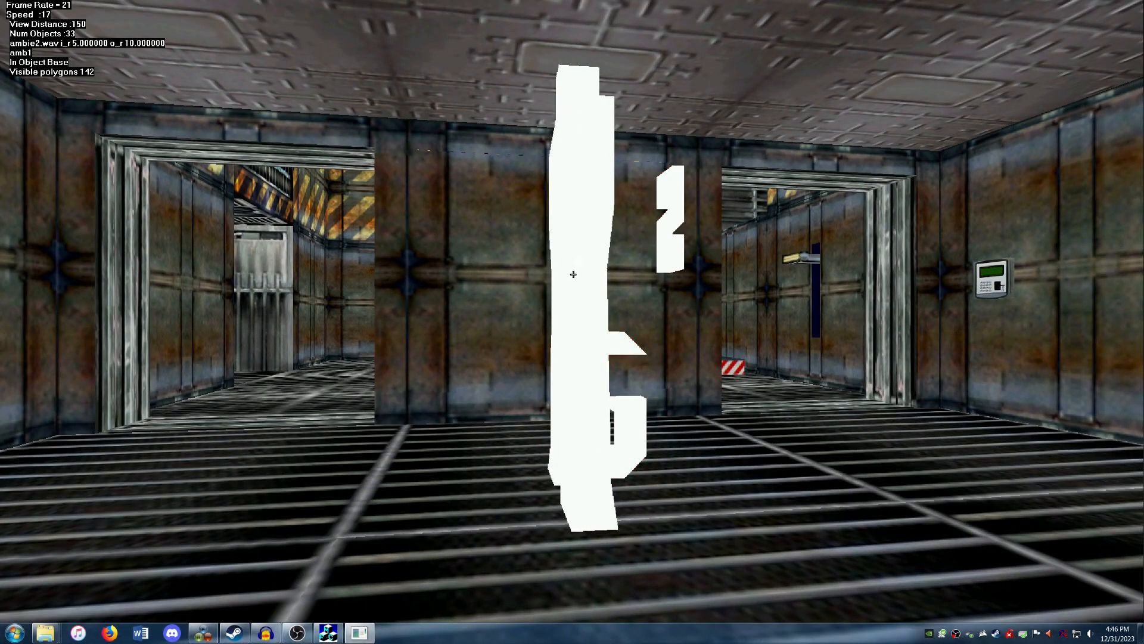
left_click(571, 460)
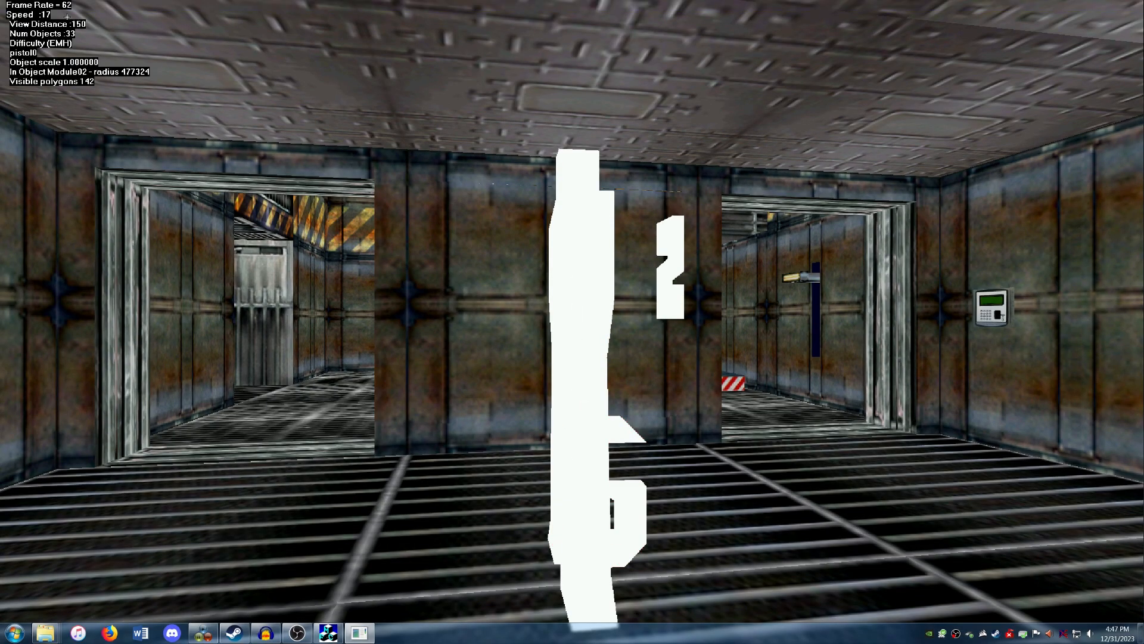
left_click(48, 5)
left_click(51, 13)
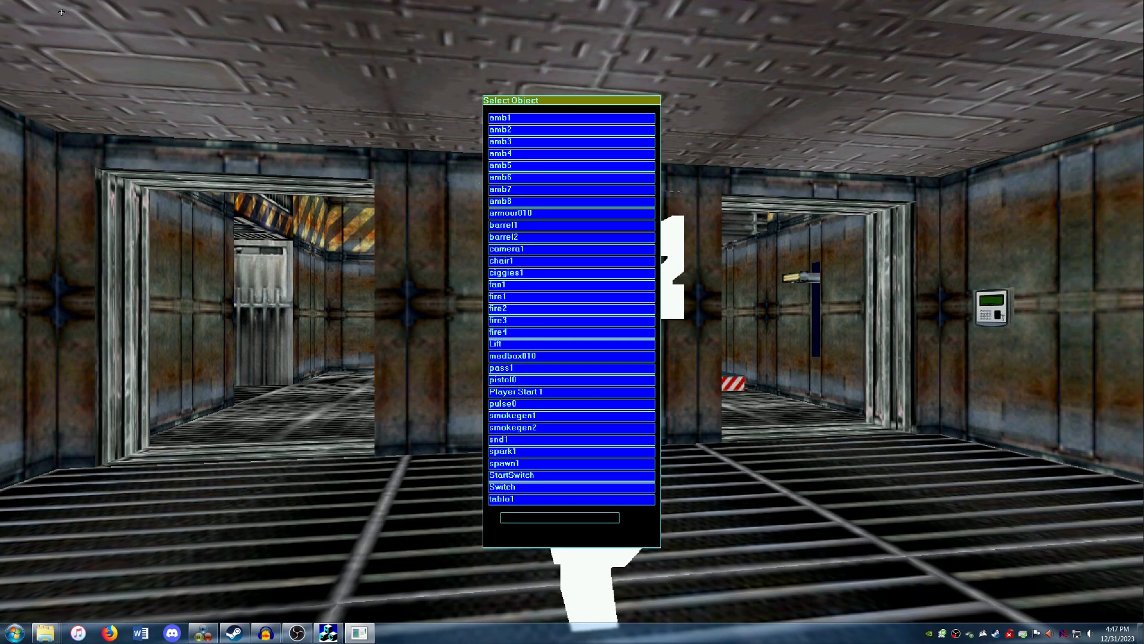
left_click(527, 391)
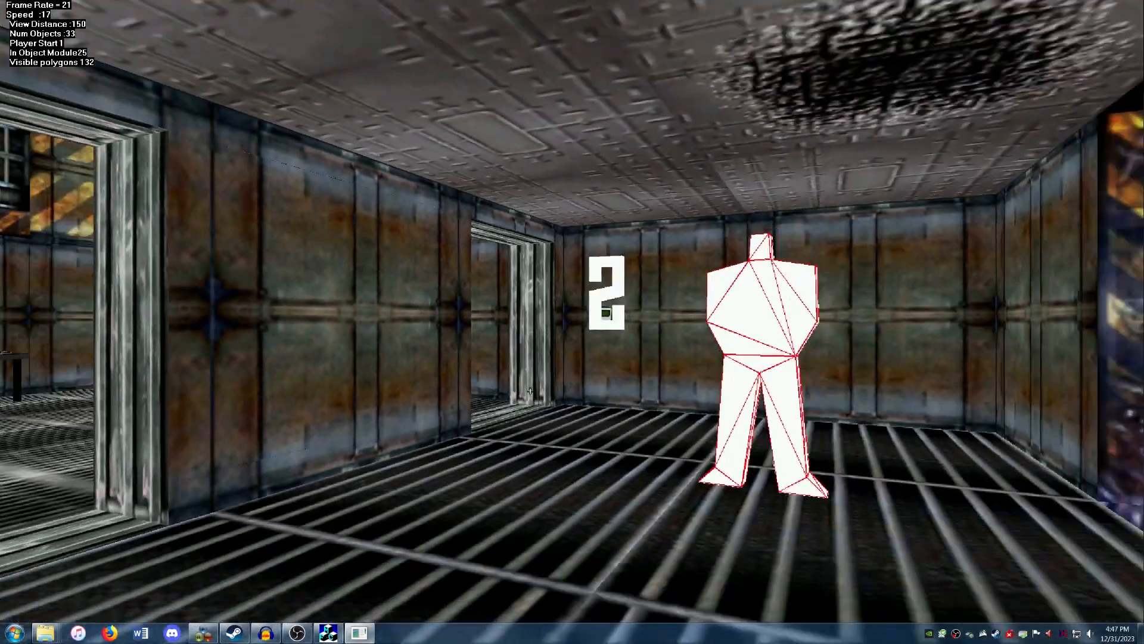
key("Left")
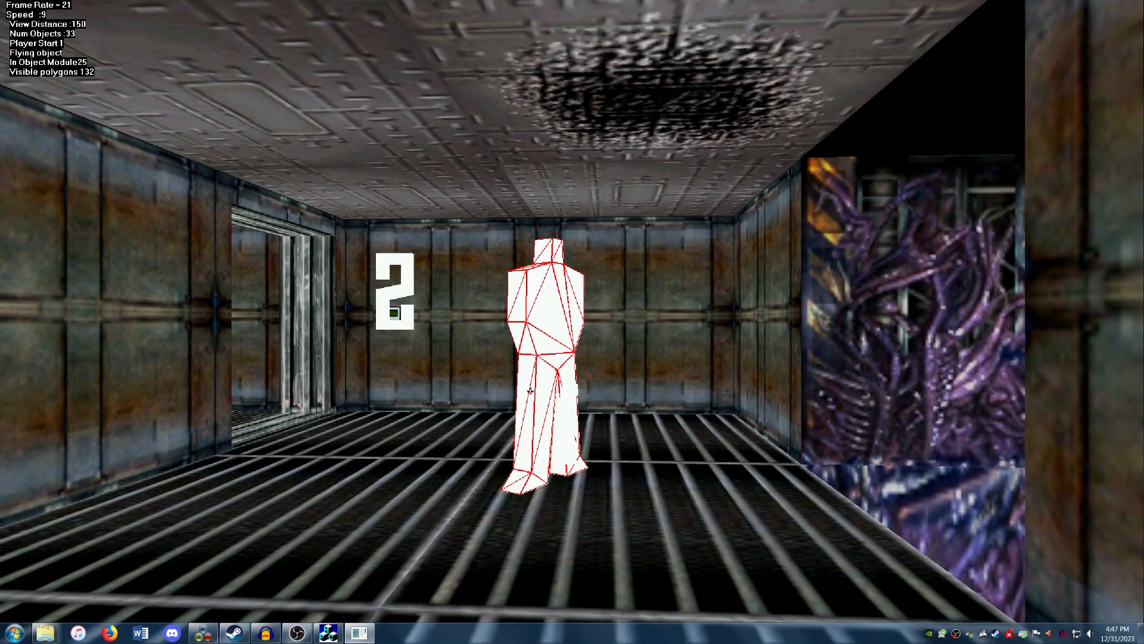
key("Left")
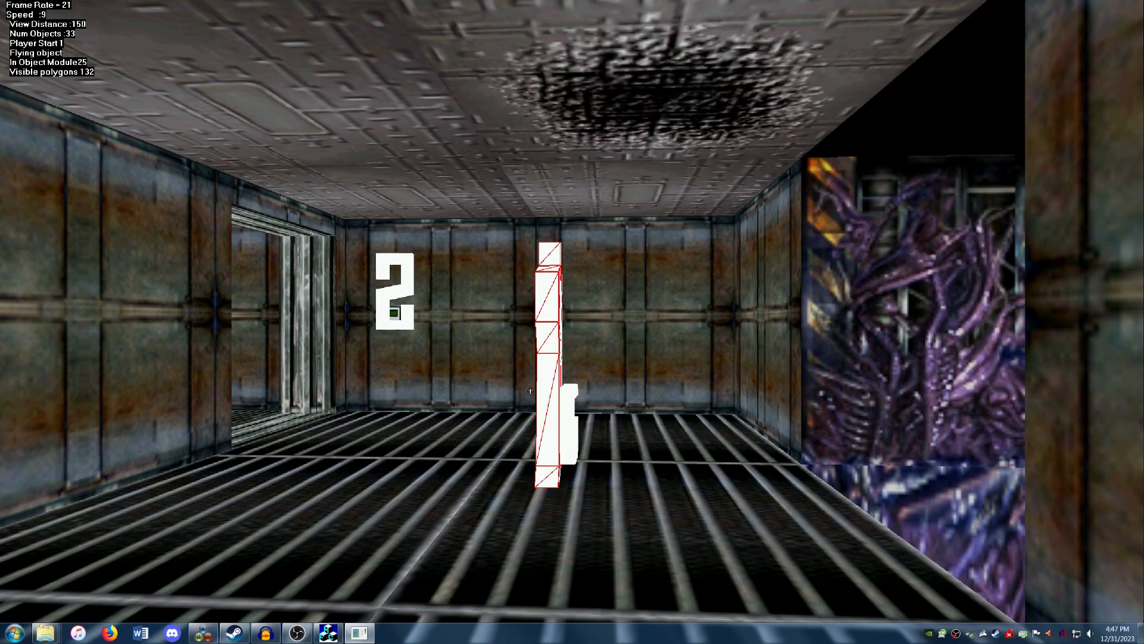
key("Left")
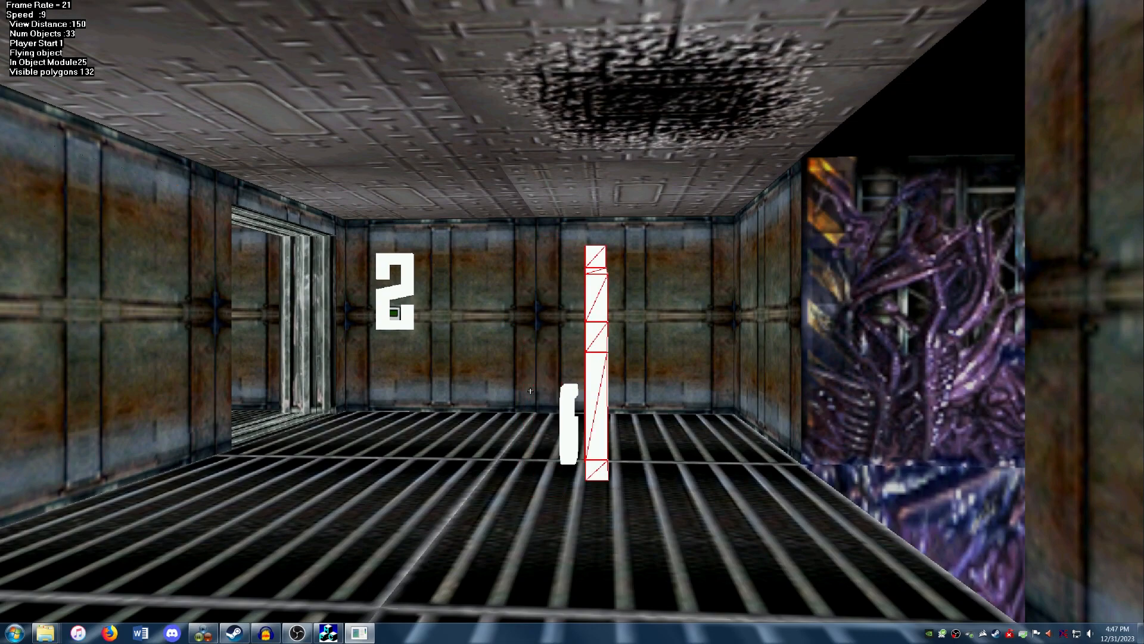
key("Left")
Leave object placement and switch to textured polygon editing, facing the keypad room's wall between the two doorways
left_click(13, 3)
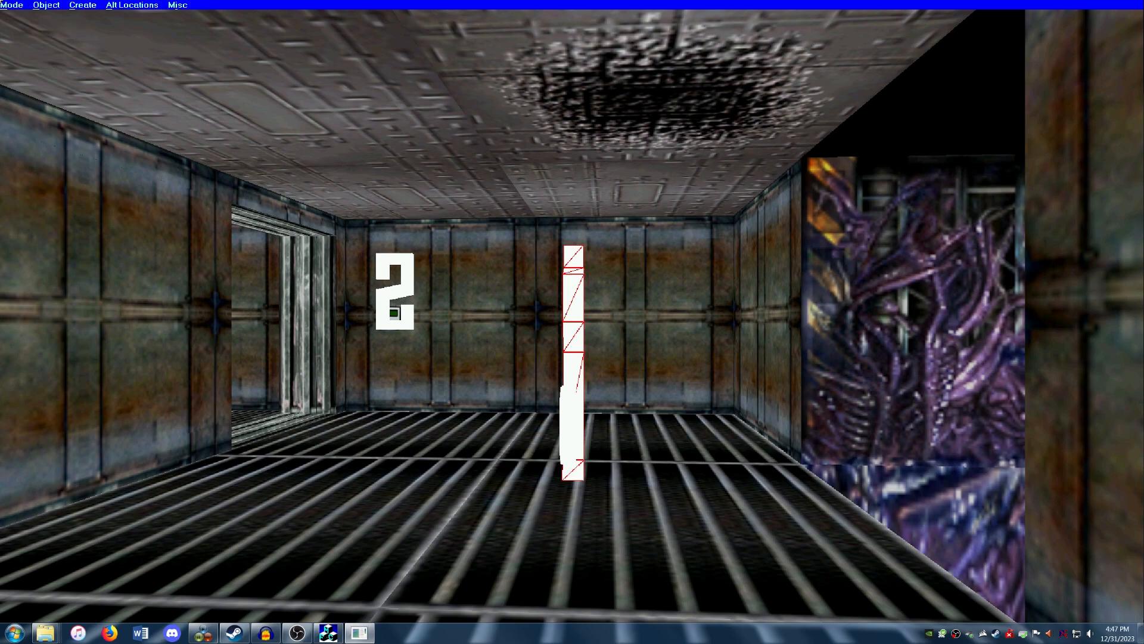
left_click(20, 23)
left_click(14, 3)
left_click(20, 15)
left_click(41, 2)
left_click(43, 14)
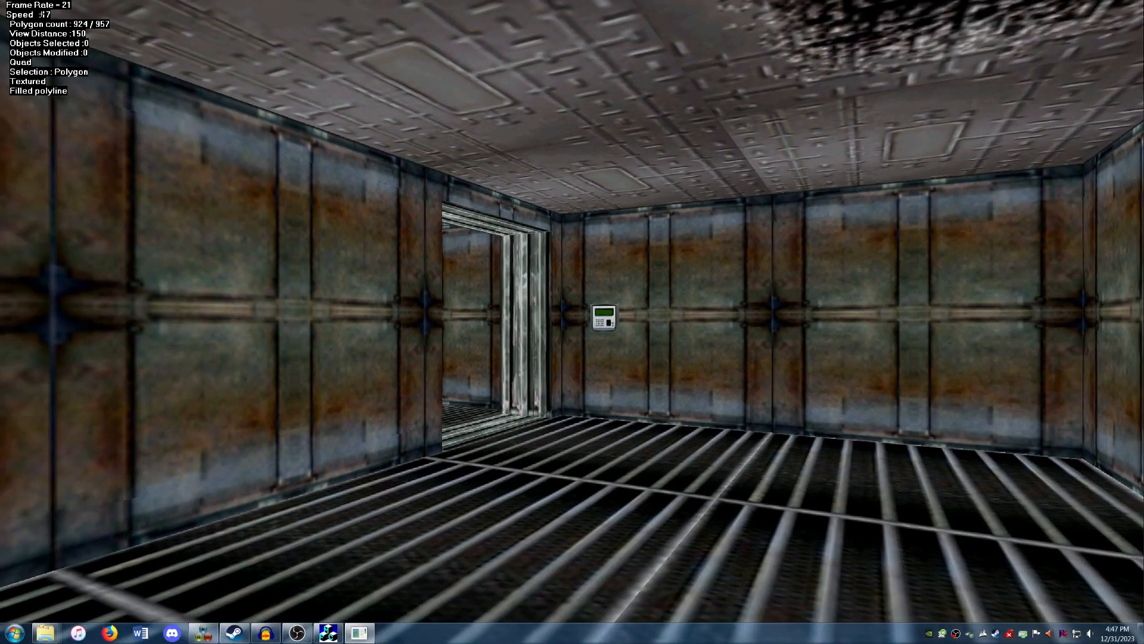
key("Left")
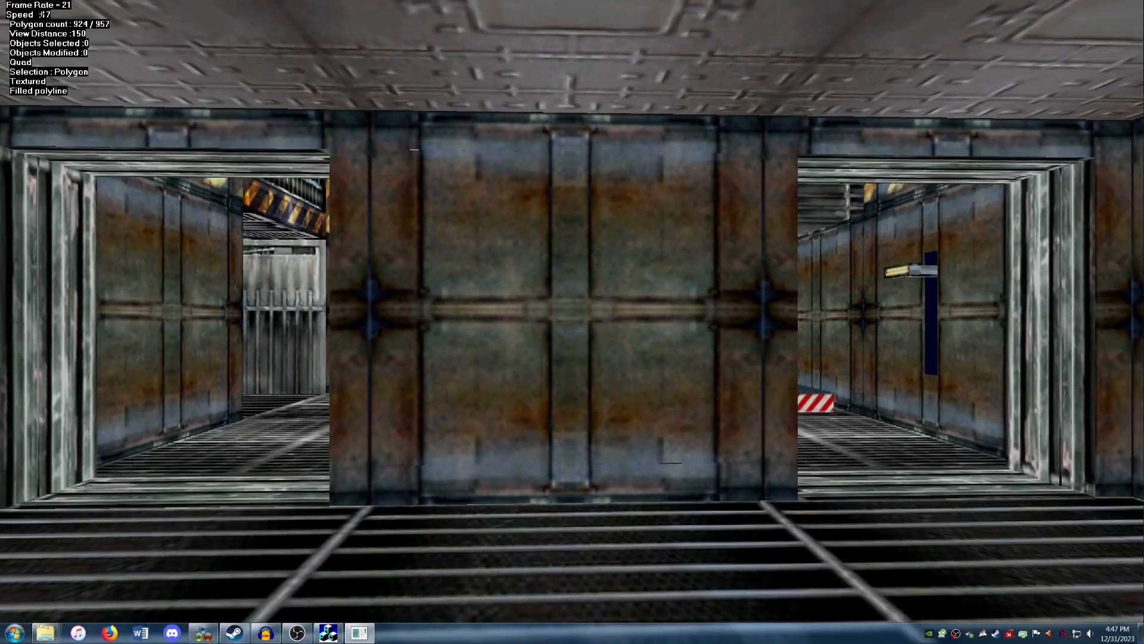
key("Right")
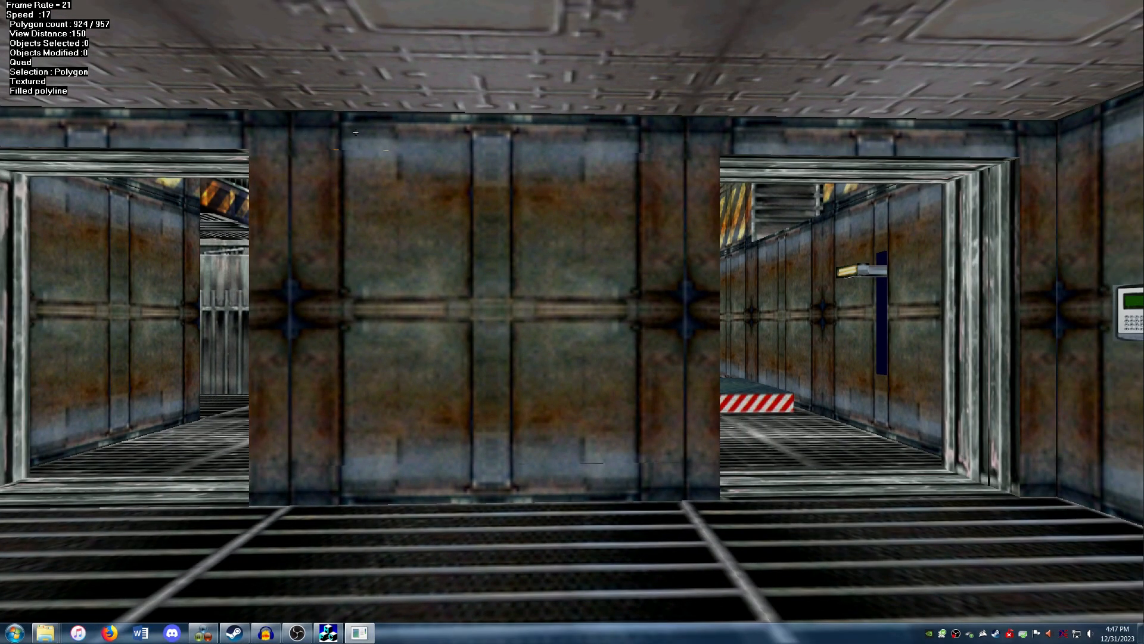
Apply the rusty wall texture with yellow hazard stripes to the wall panel between the two doorways
left_click(332, 329)
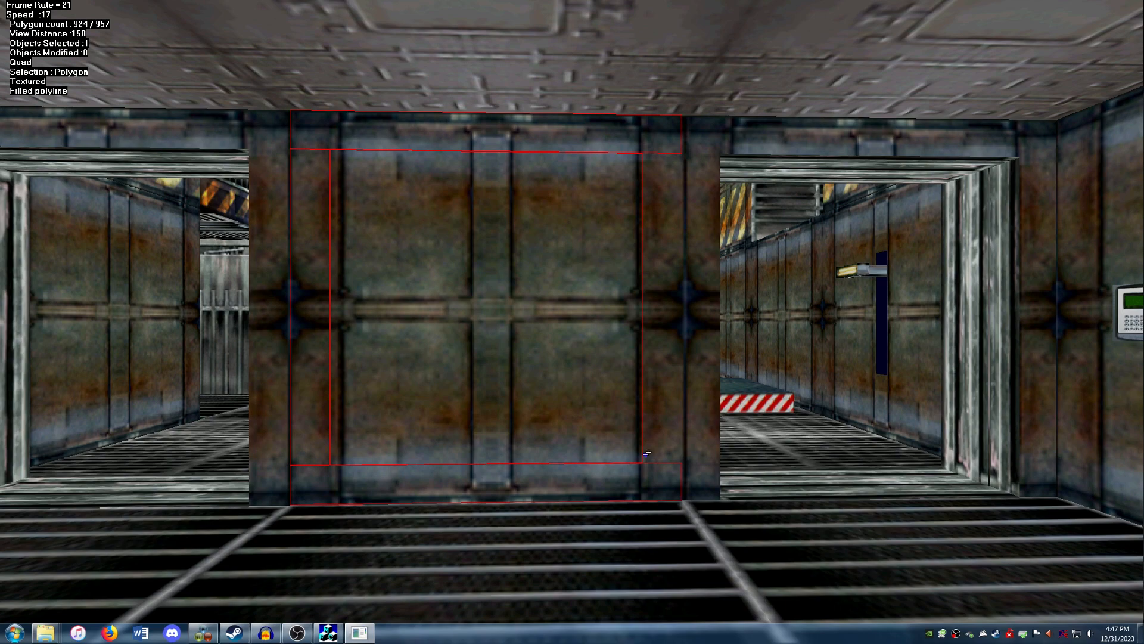
right_click(467, 281)
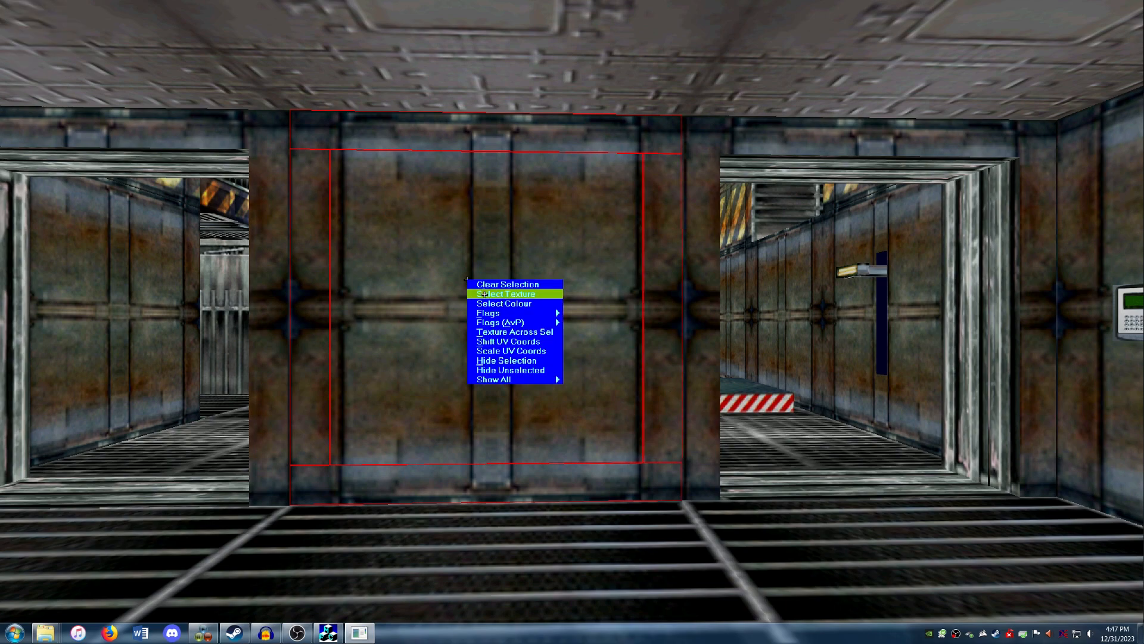
left_click(480, 298)
left_click(217, 204)
right_click(419, 265)
left_click(445, 328)
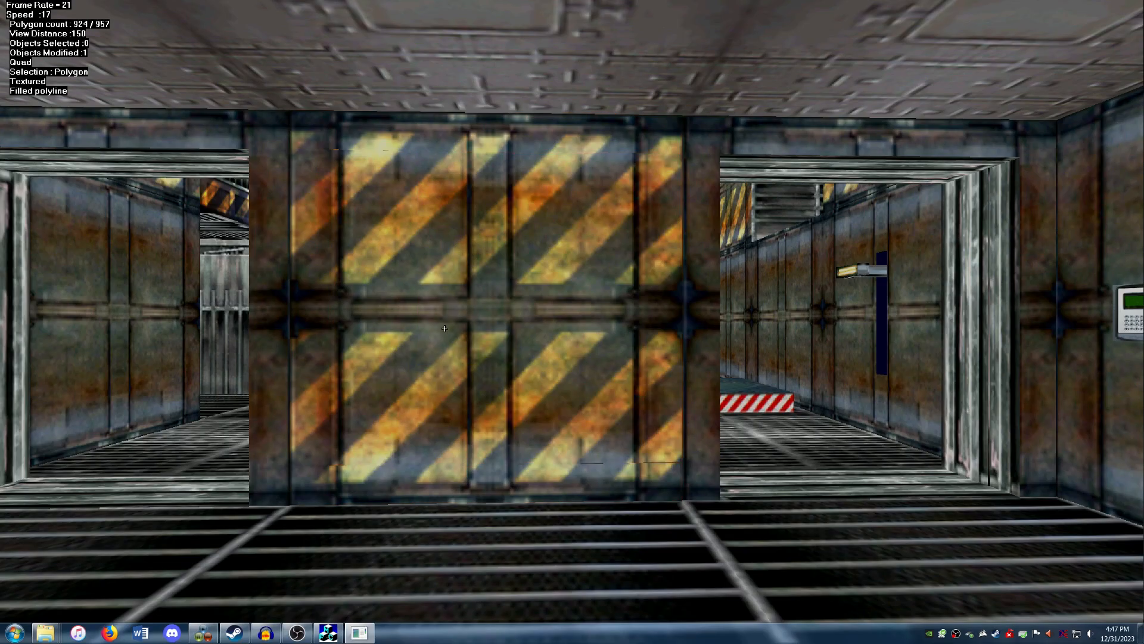
Apply the green code text texture to the panel's inner square and fit its nodes to corners clockwise from Top Left
left_click(434, 264)
right_click(434, 264)
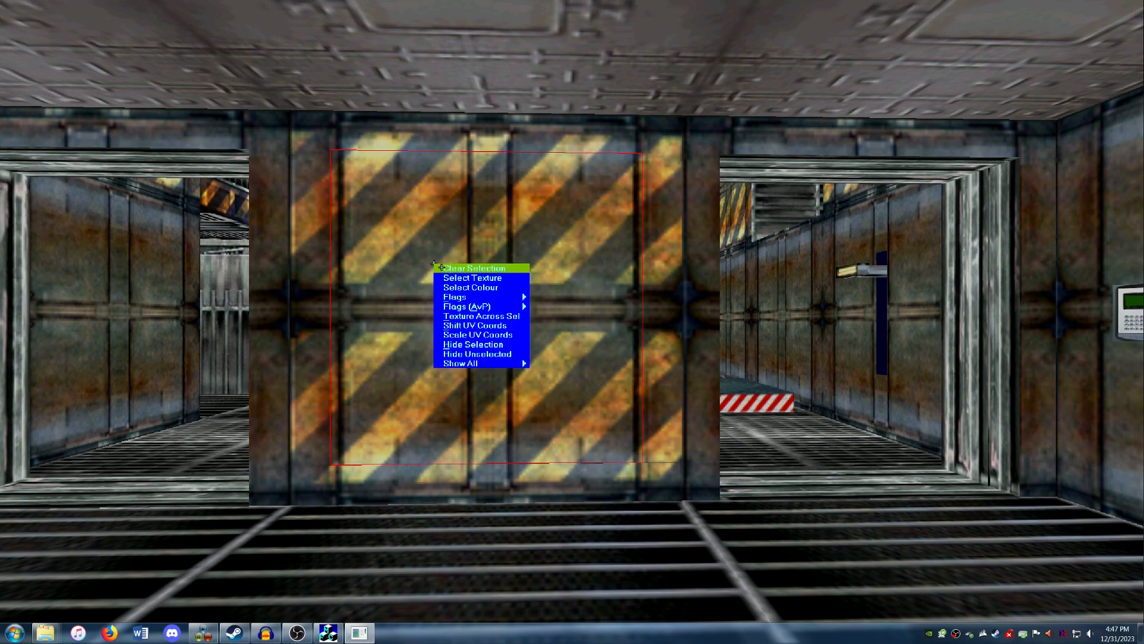
left_click(449, 277)
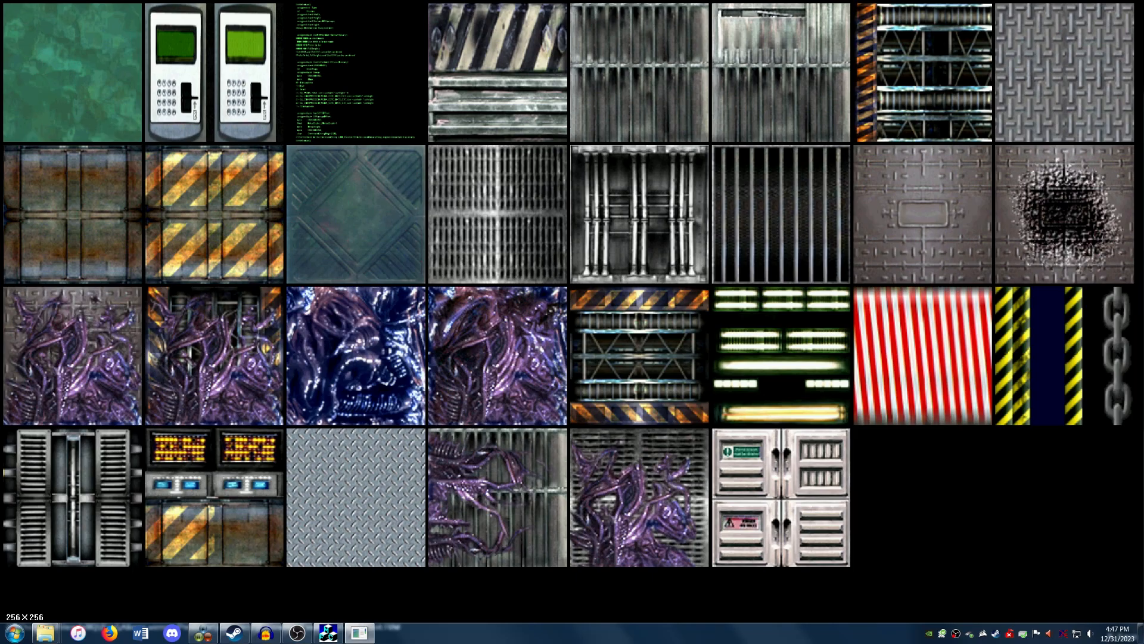
left_click(364, 72)
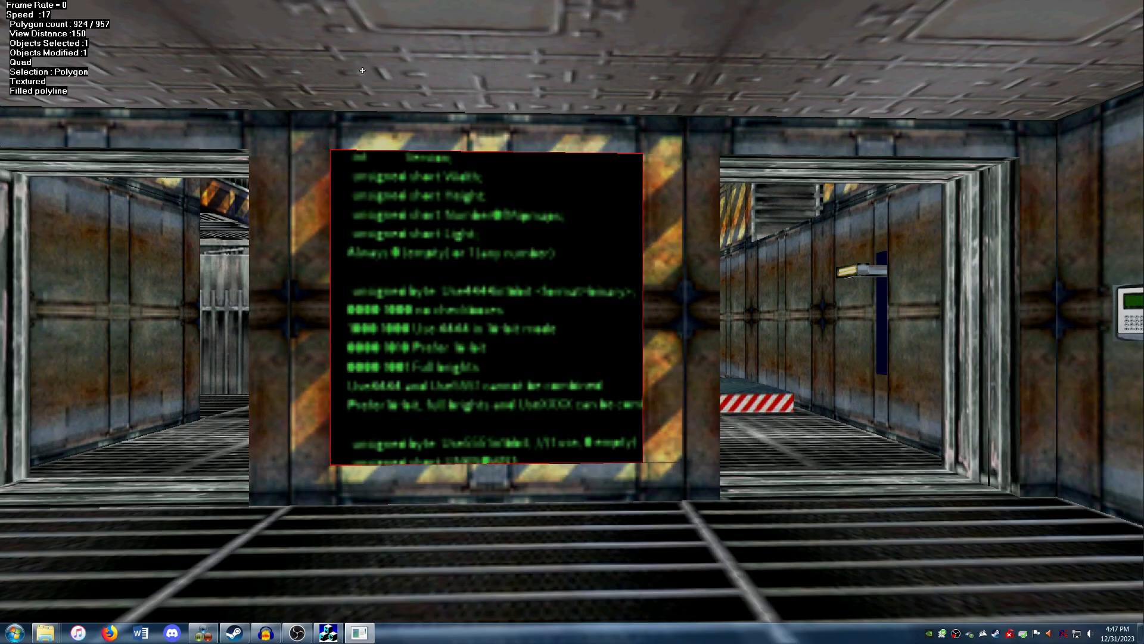
right_click(487, 299)
mouse_move(632, 304)
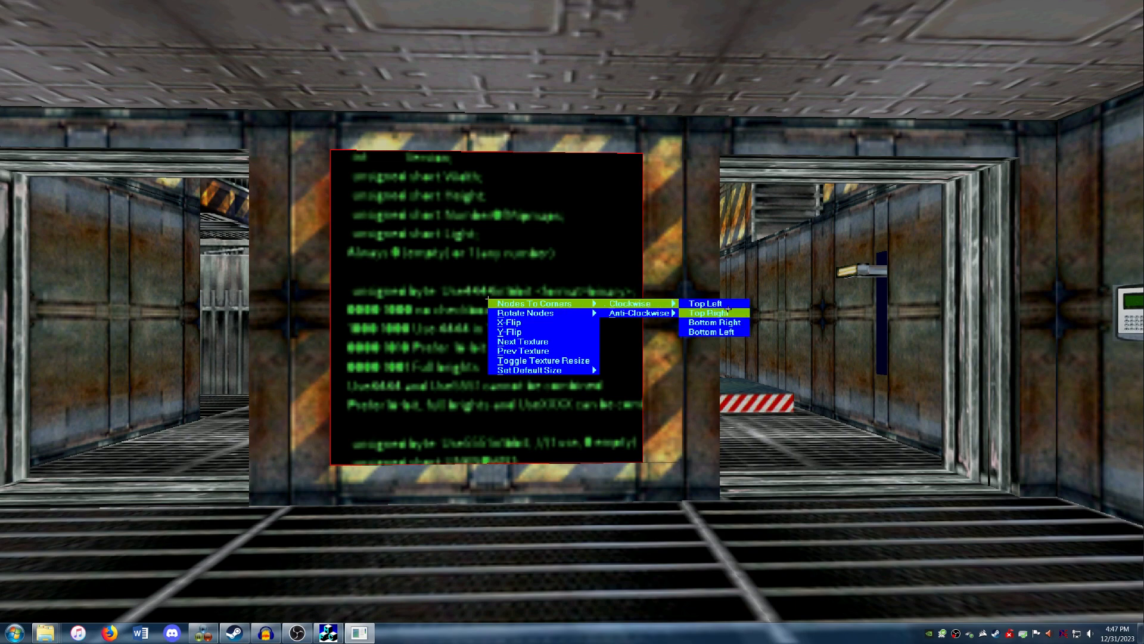
left_click(718, 302)
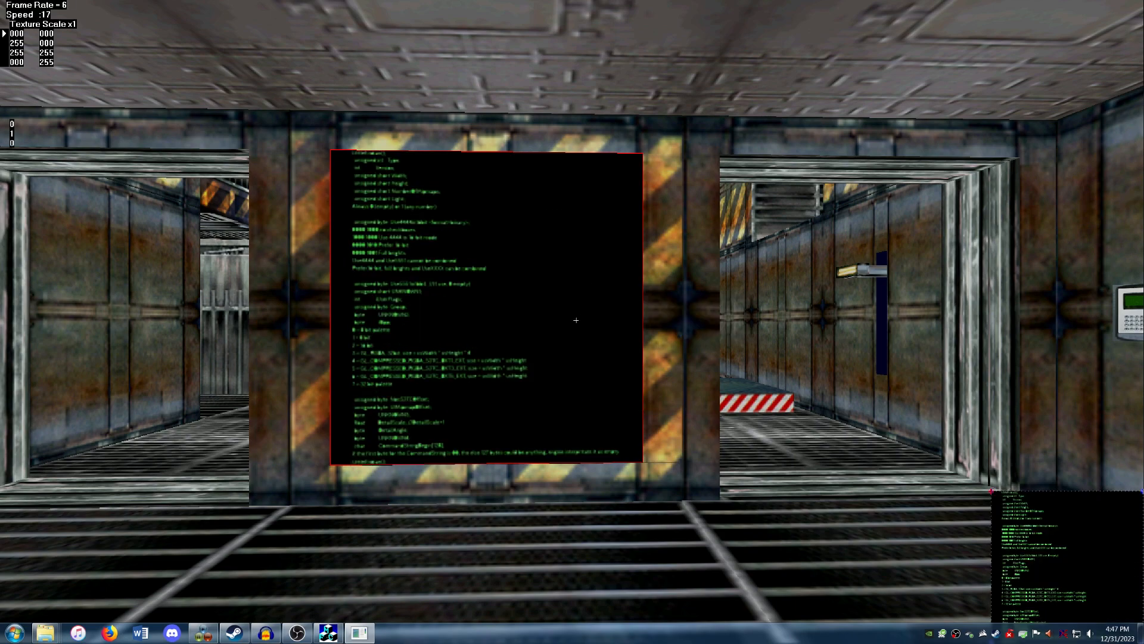
Make the code screen's texture tile vertically through its polygon flags and check its UV coordinates
right_click(528, 320)
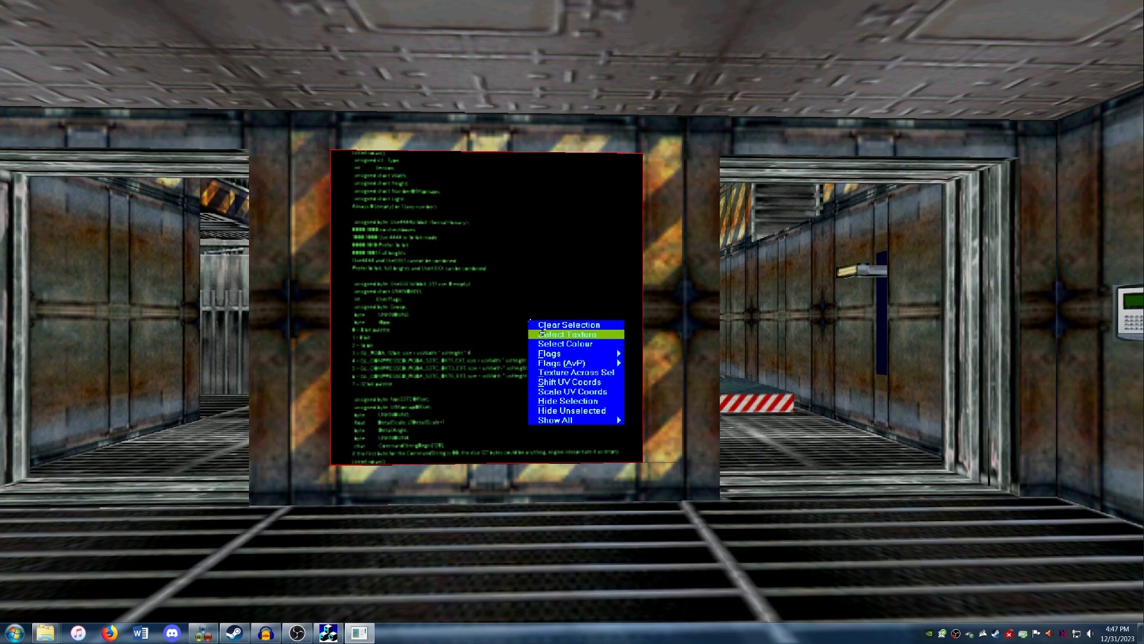
mouse_move(596, 352)
mouse_move(649, 352)
left_click(694, 353)
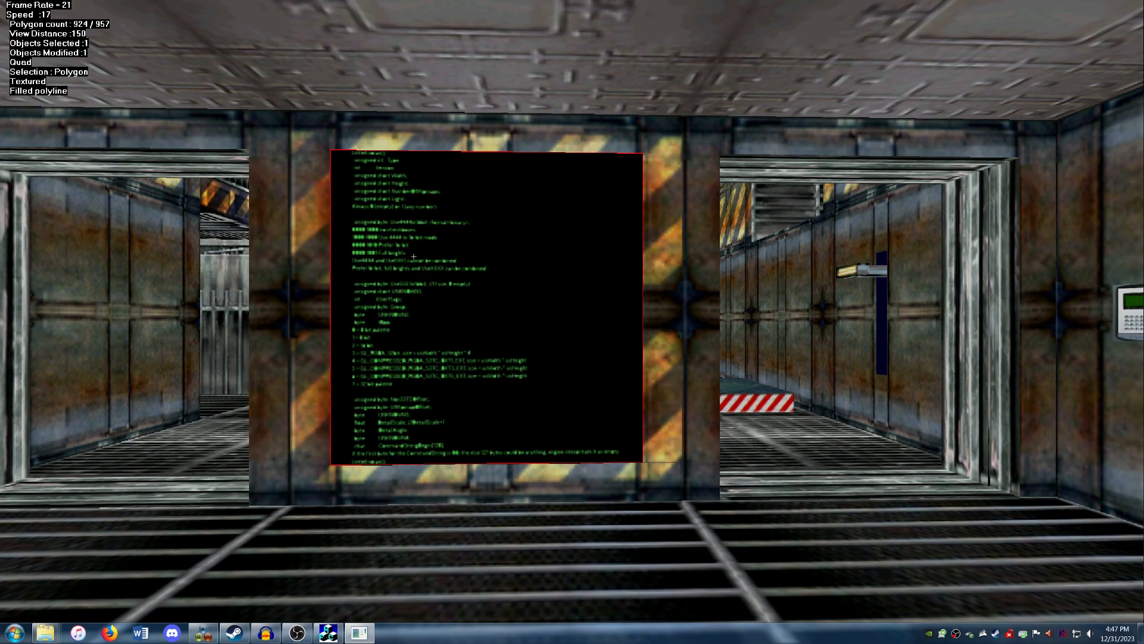
key("t")
left_click(37, 58)
key("u")
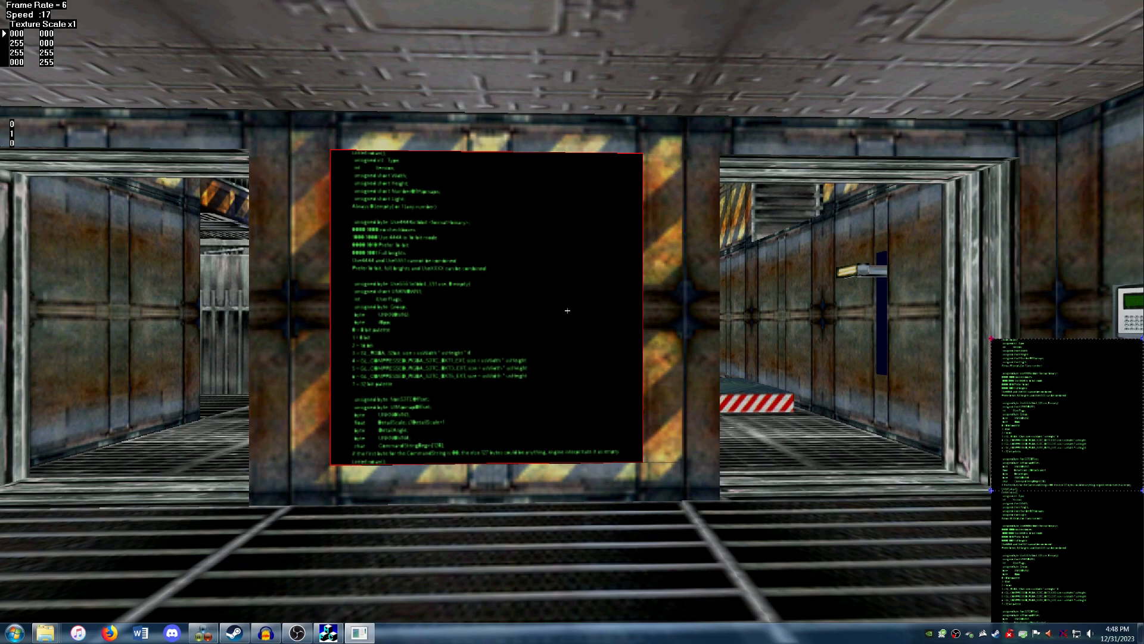
key("Escape")
Create a texture animation on the selected code screen polygon and check the first frame's UV coordinates
mouse_move(172, 2)
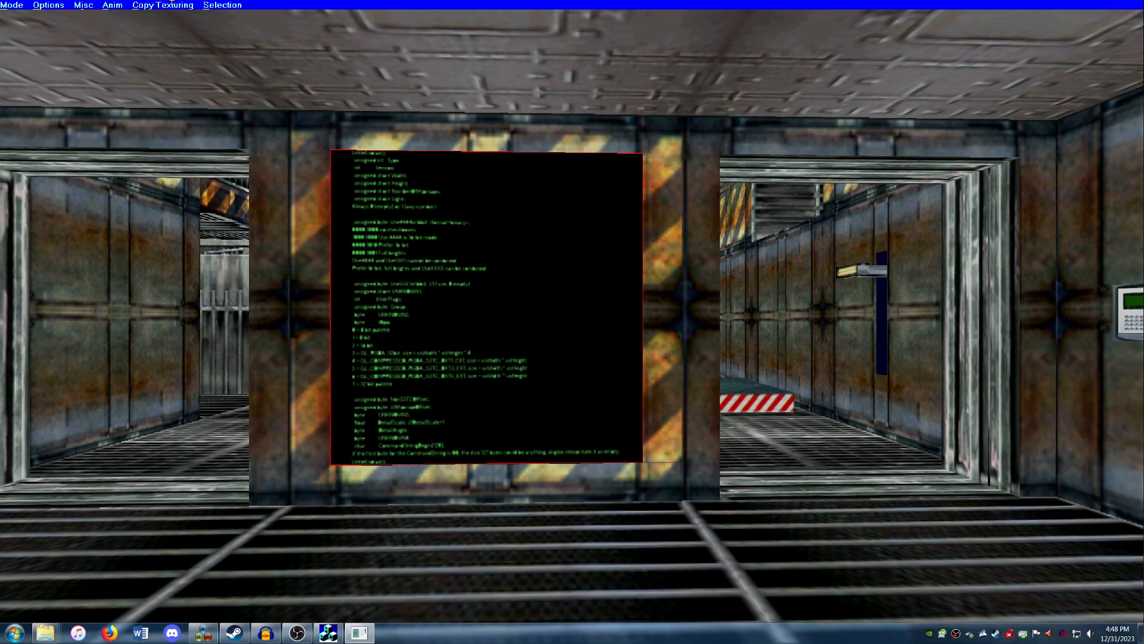
left_click(121, 4)
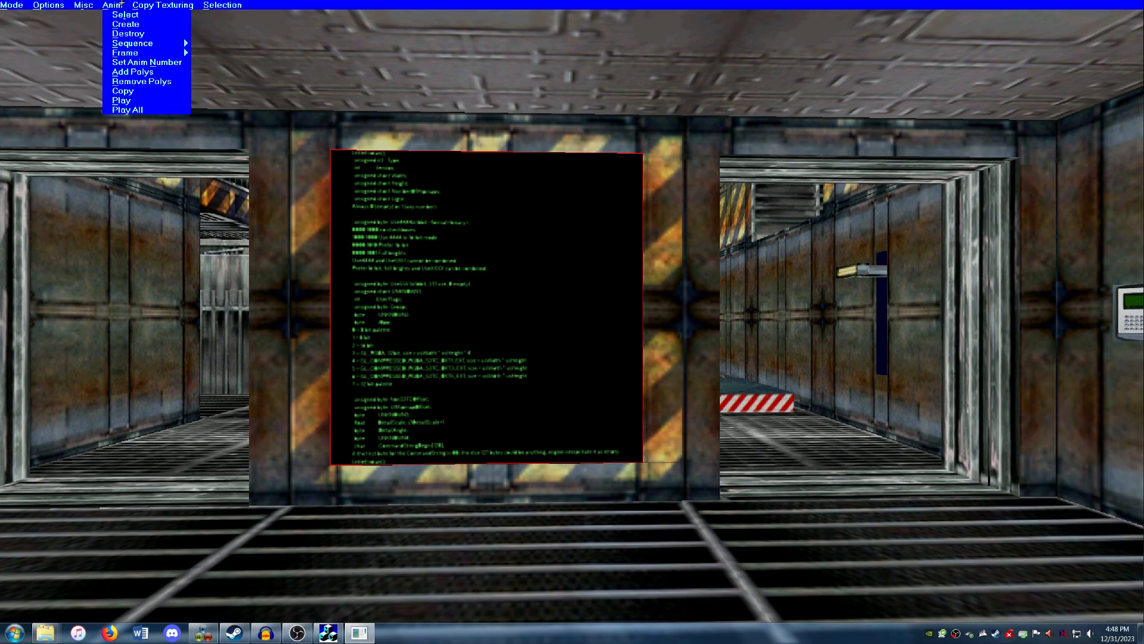
left_click(127, 23)
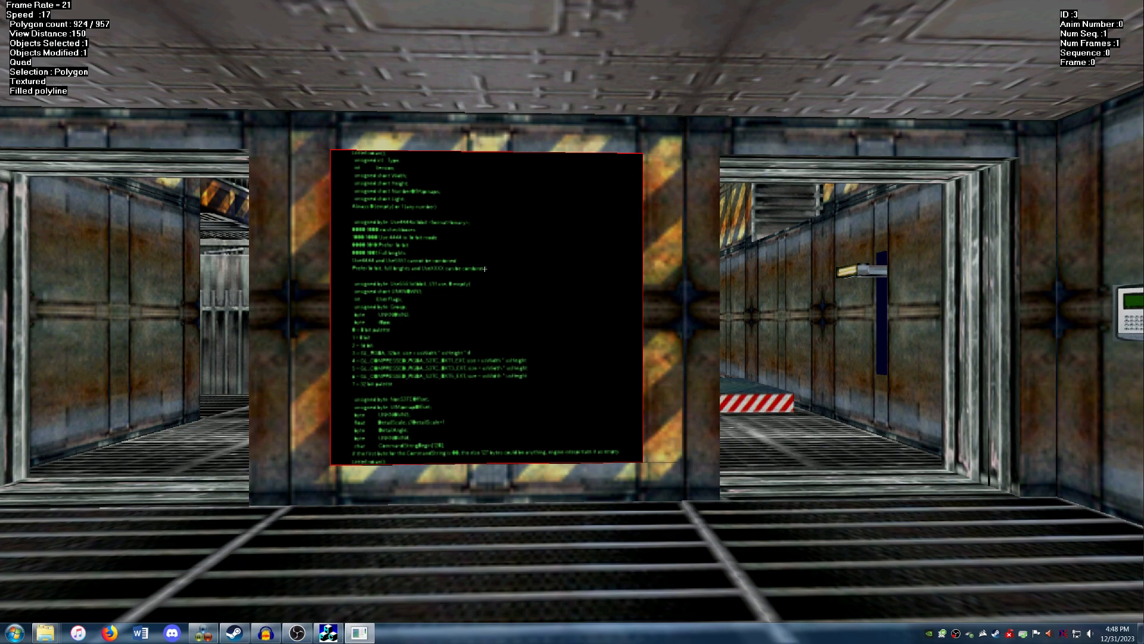
key("t")
key("Escape")
Add a second frame to the code screen's animation and shift its vertical texture coordinates to 031 and 286
mouse_move(151, 3)
left_click(111, 5)
mouse_move(136, 52)
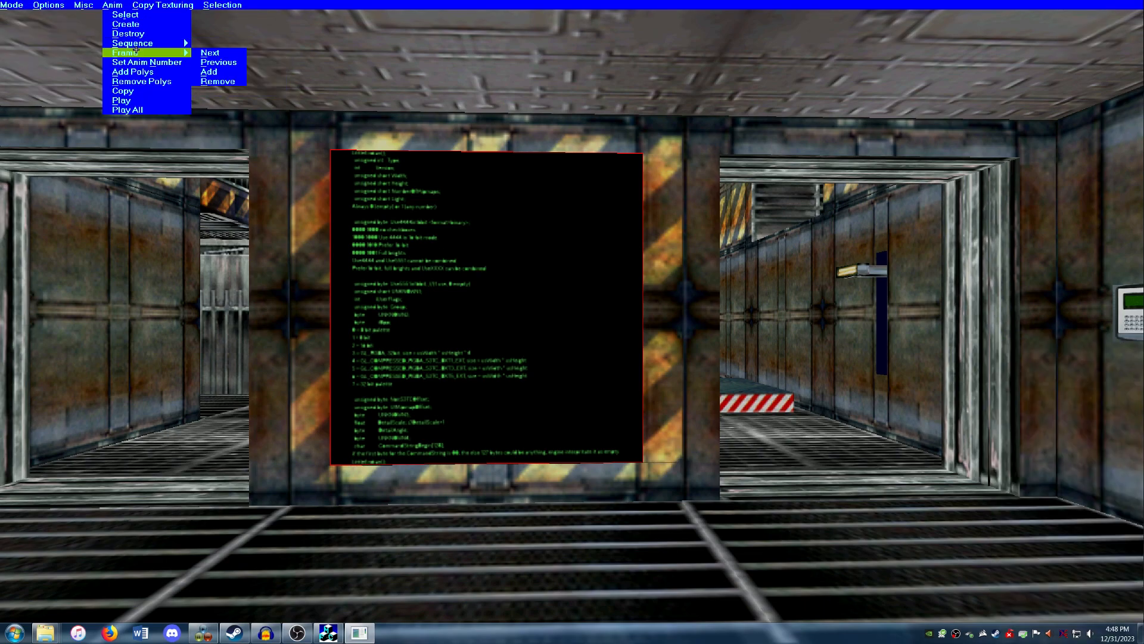
left_click(212, 72)
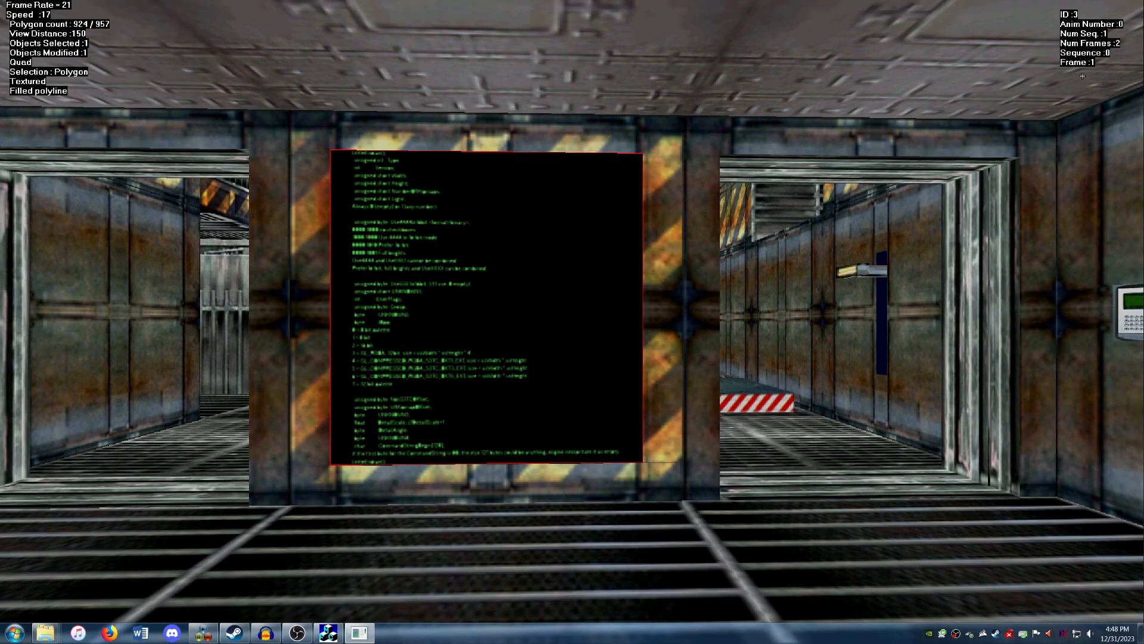
key("t")
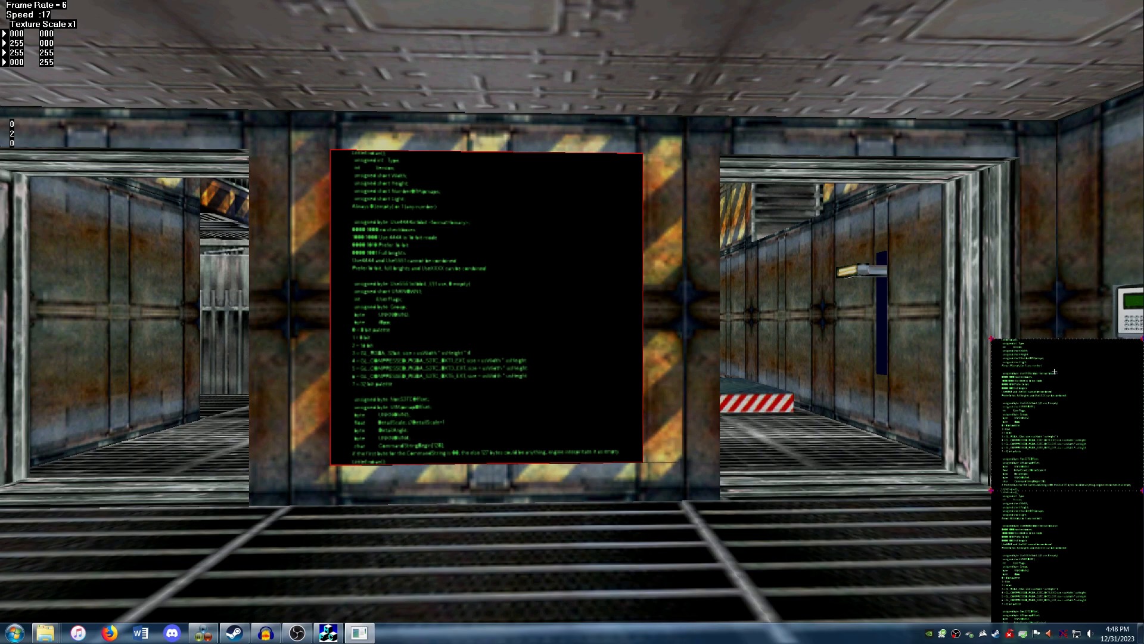
left_click_drag(1054, 372, 1051, 393)
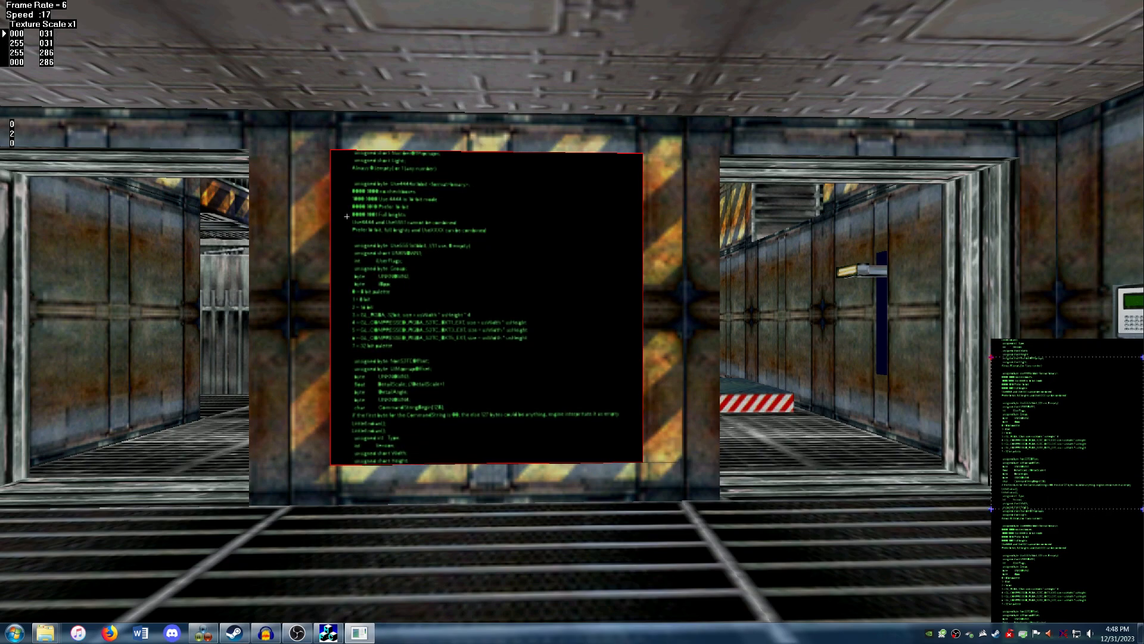
key("Escape")
Add a third frame to the code screen's animation and shift its vertical texture coordinates to 063 and 318
mouse_move(242, 2)
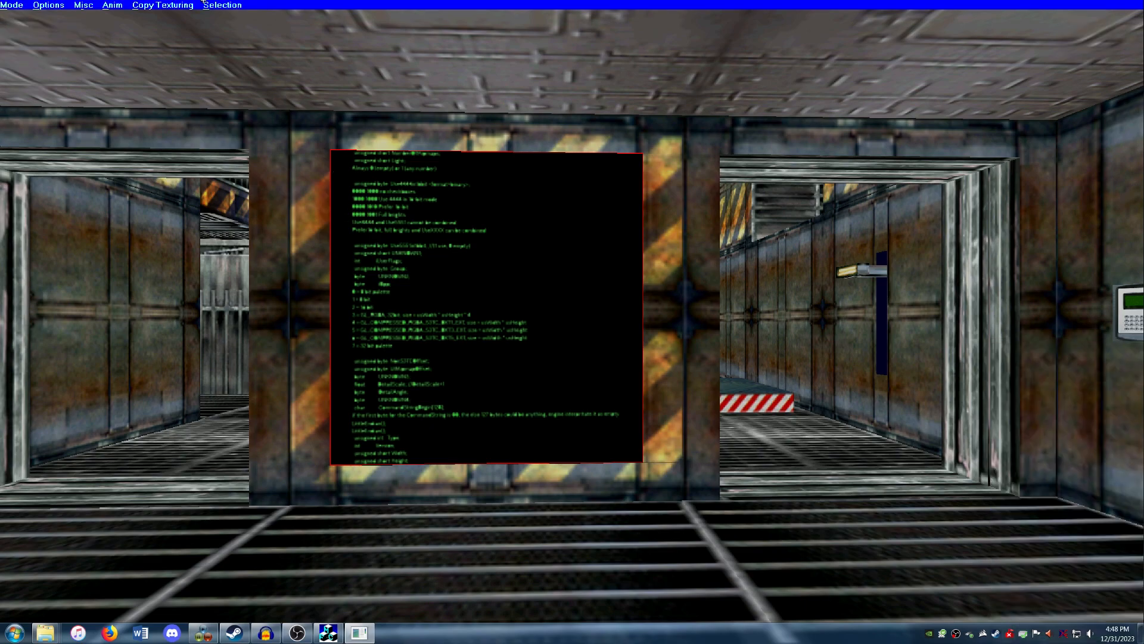
left_click(114, 4)
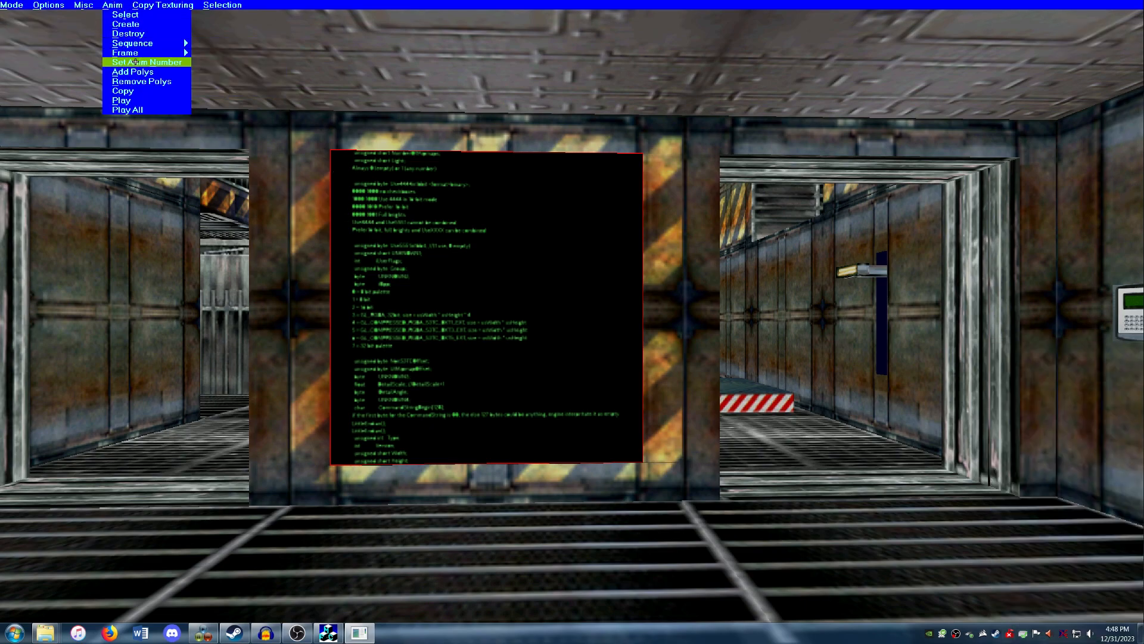
mouse_move(137, 52)
left_click(221, 71)
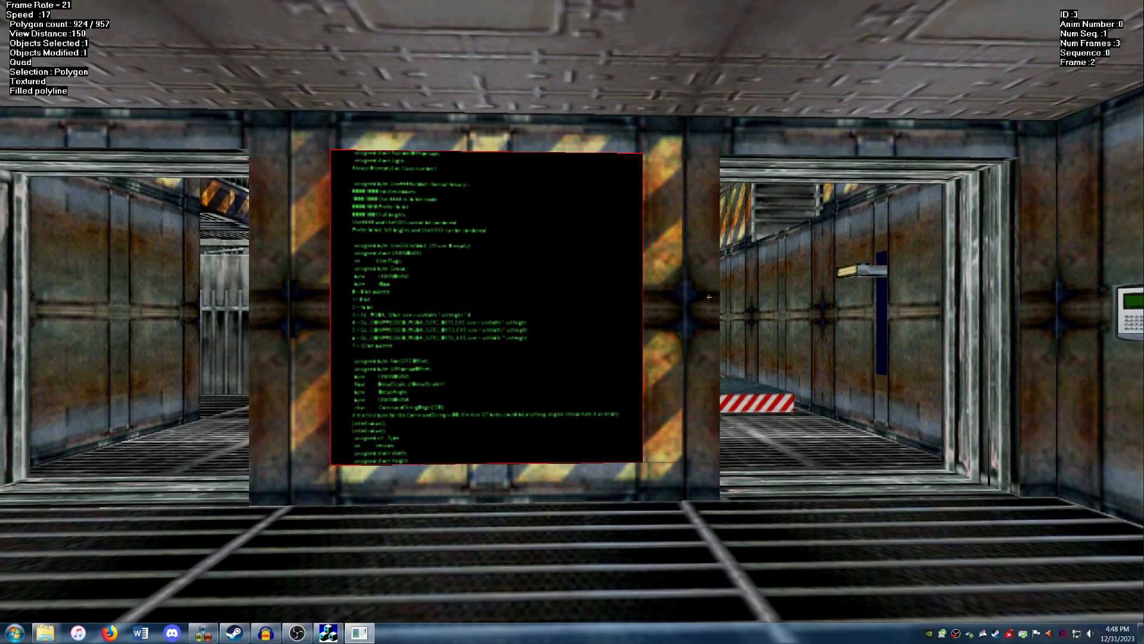
left_click_drag(1039, 405, 1035, 420)
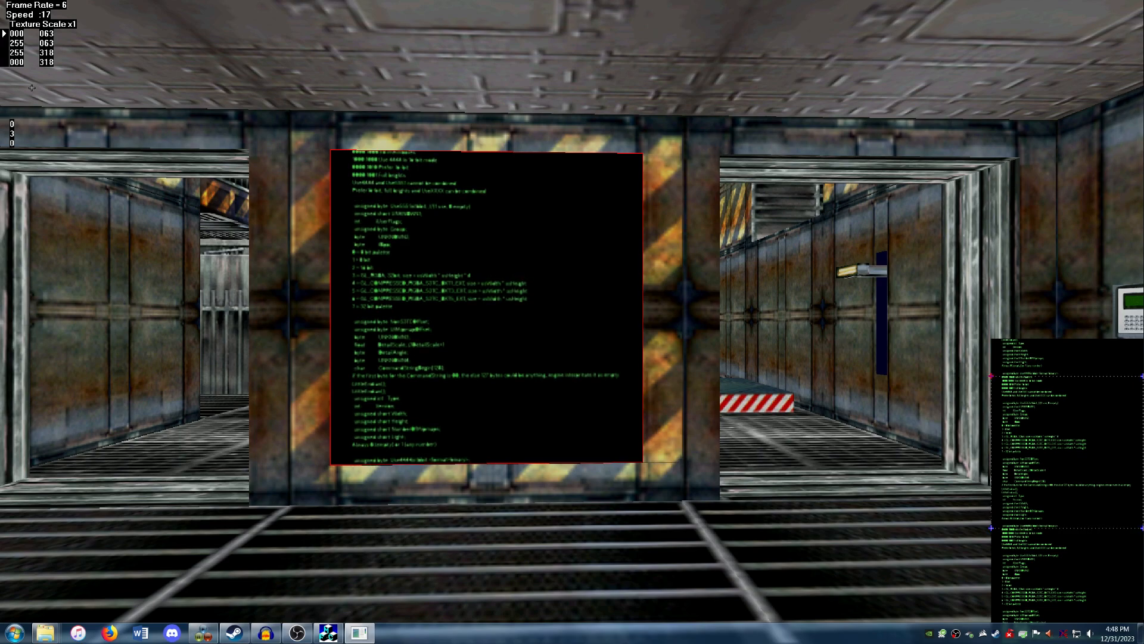
Add a fourth frame to the code screen's animation and move its vertical texture coordinates to 095 and 350
right_click(68, 38)
right_click(68, 38)
left_click(112, 5)
mouse_move(136, 52)
left_click(209, 72)
left_click_drag(1043, 411, 1035, 429)
key("Escape")
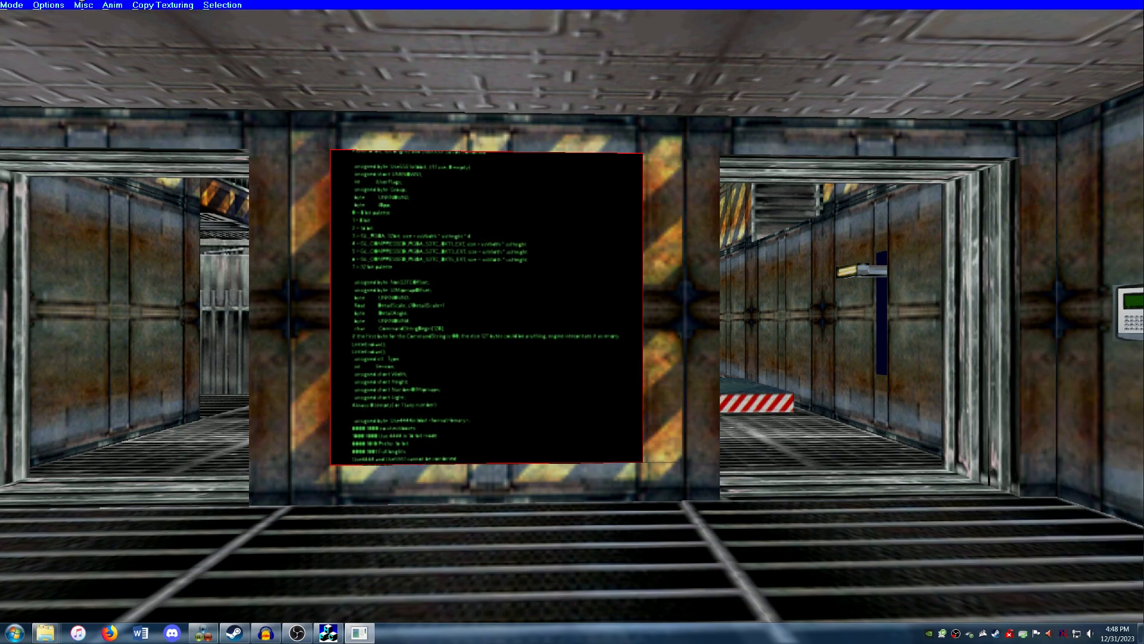
Create the animation's fifth frame with vertical texture coordinates shifted to 127 and 382
left_click(86, 4)
mouse_move(149, 53)
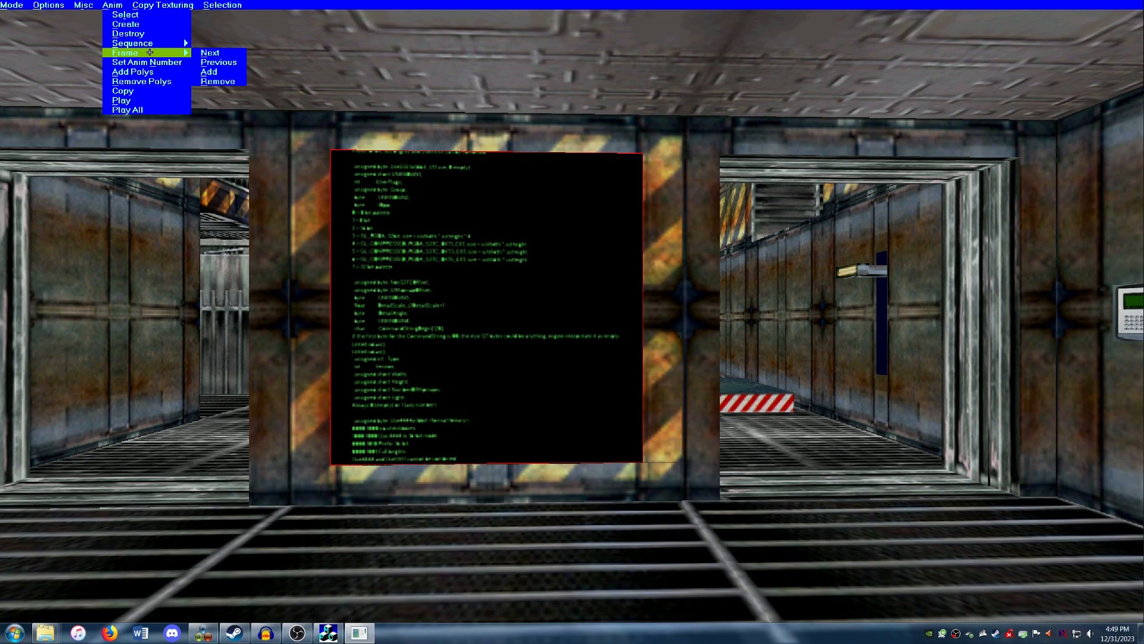
left_click(212, 70)
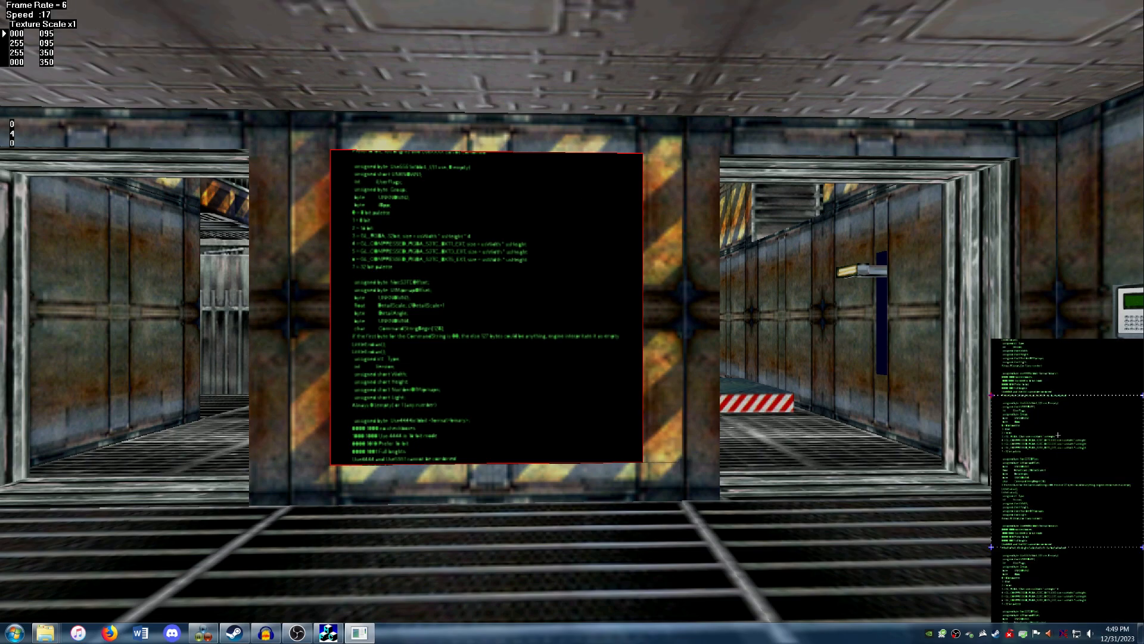
left_click_drag(1058, 439, 1057, 454)
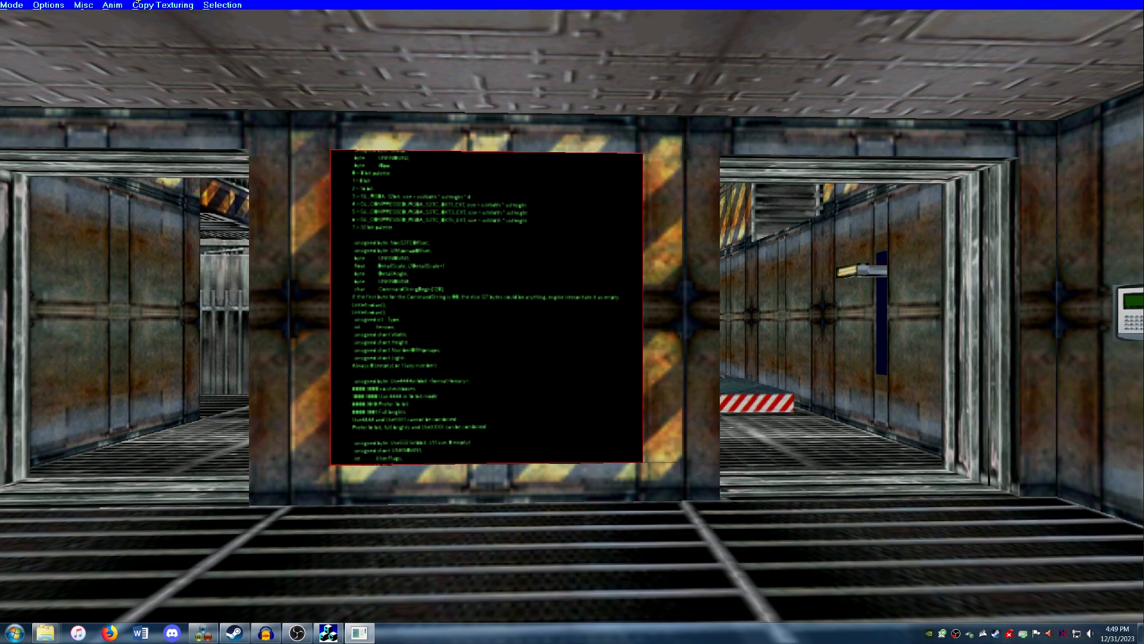
Create the animation's sixth frame with vertical texture coordinates shifted to 159 and 414
left_click(112, 4)
mouse_move(148, 53)
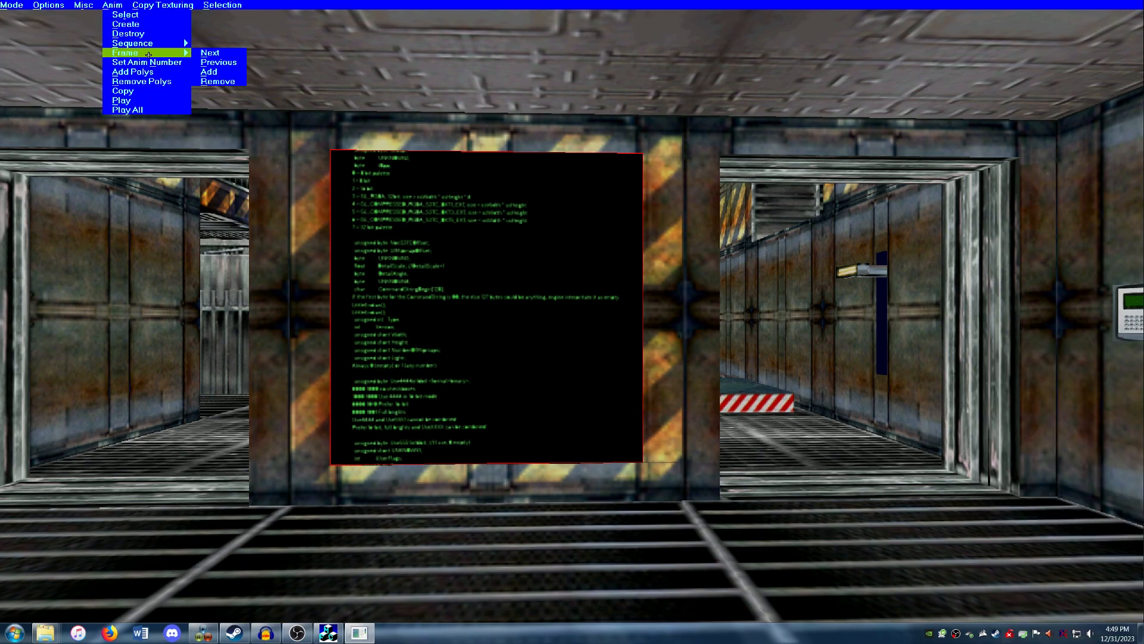
left_click(214, 70)
key("t")
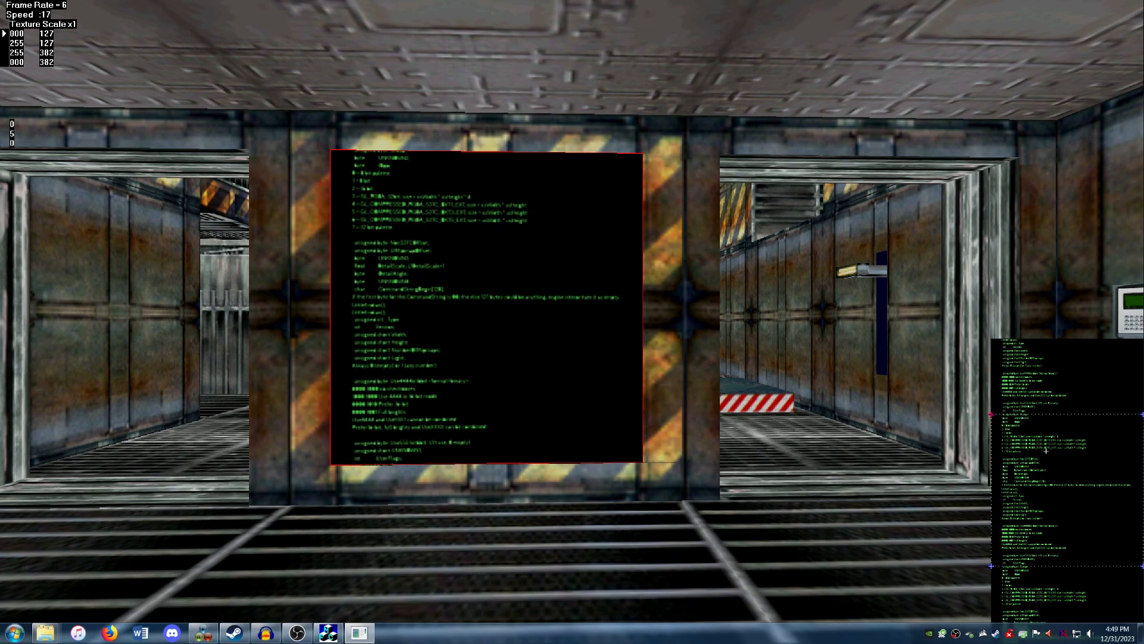
left_click_drag(1041, 446, 1038, 465)
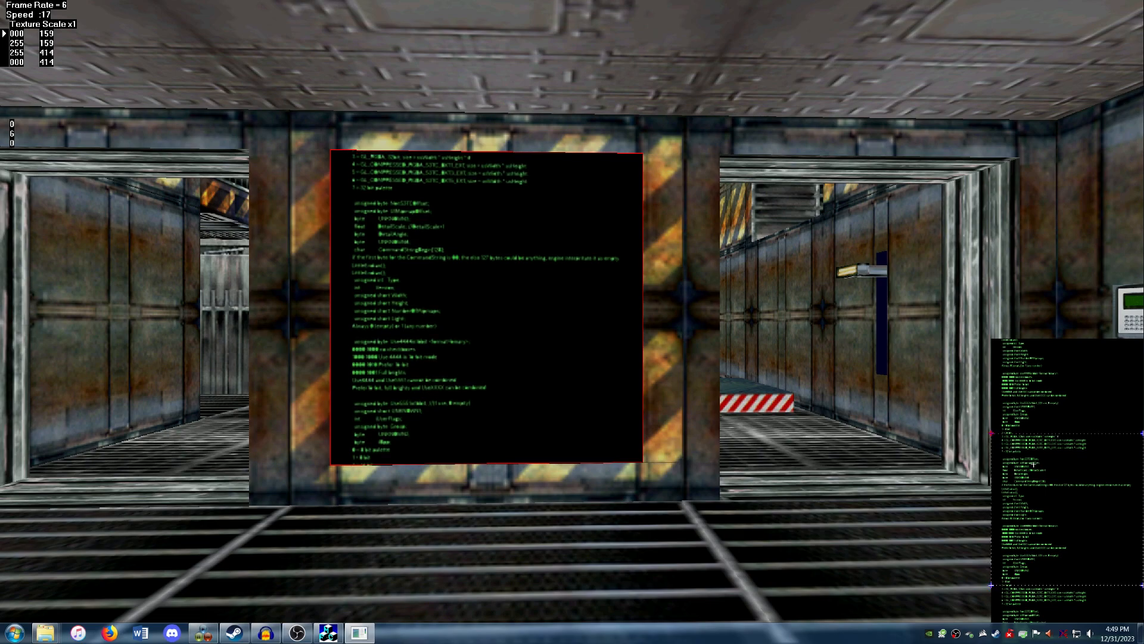
key("Escape")
Add a seventh frame to the code screen's animation and shift its texture mapping further down the code image
mouse_move(202, 2)
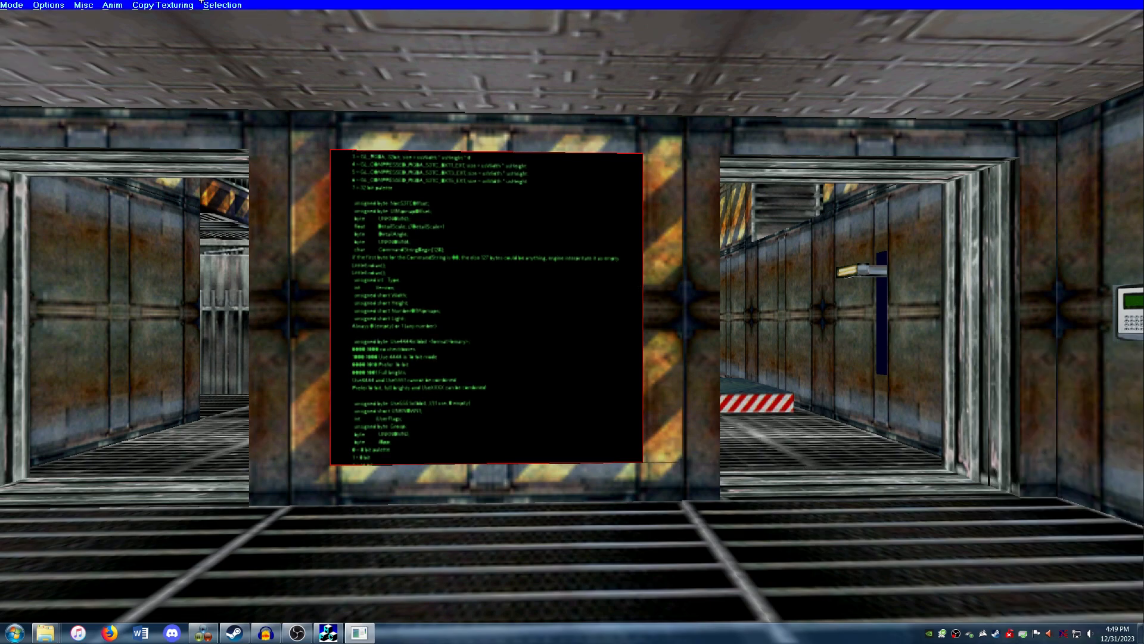
left_click(122, 3)
mouse_move(138, 53)
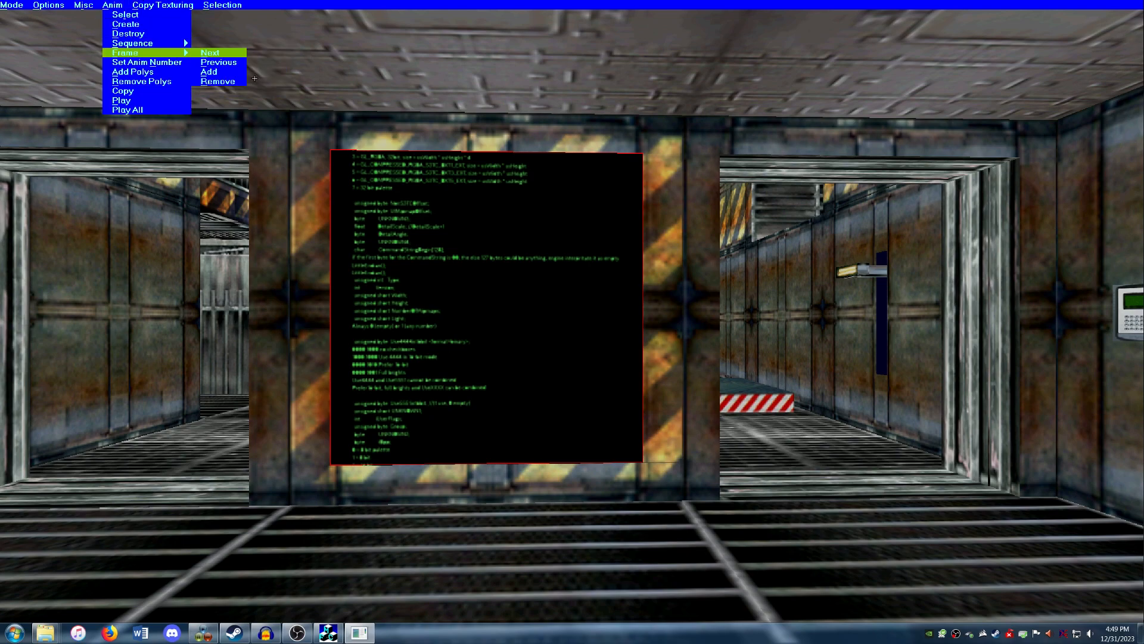
left_click(214, 72)
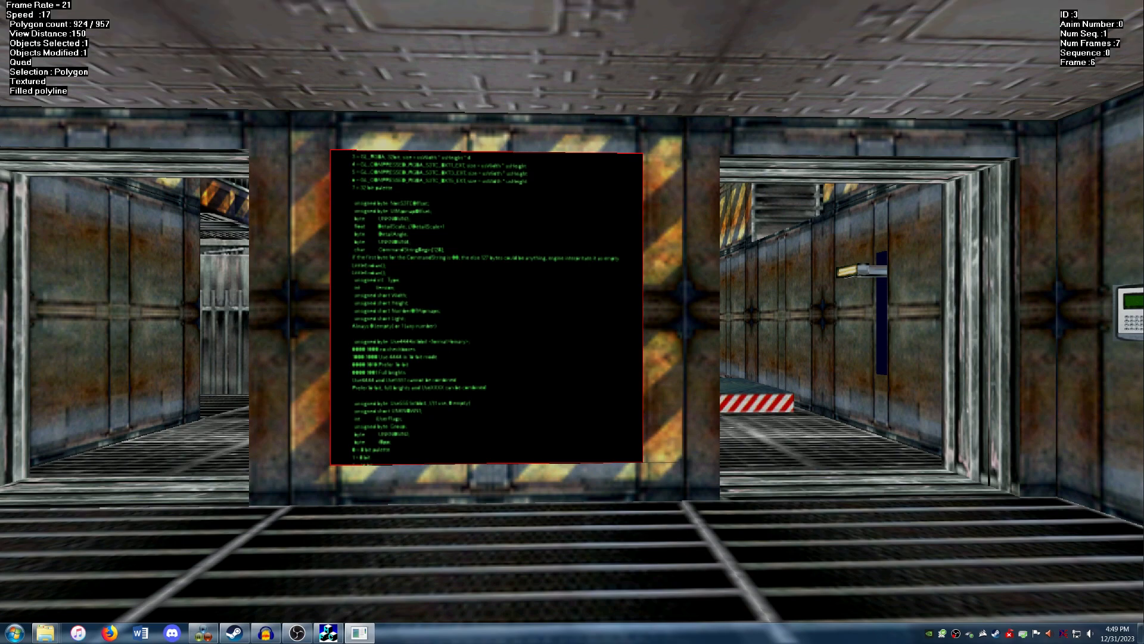
key("t")
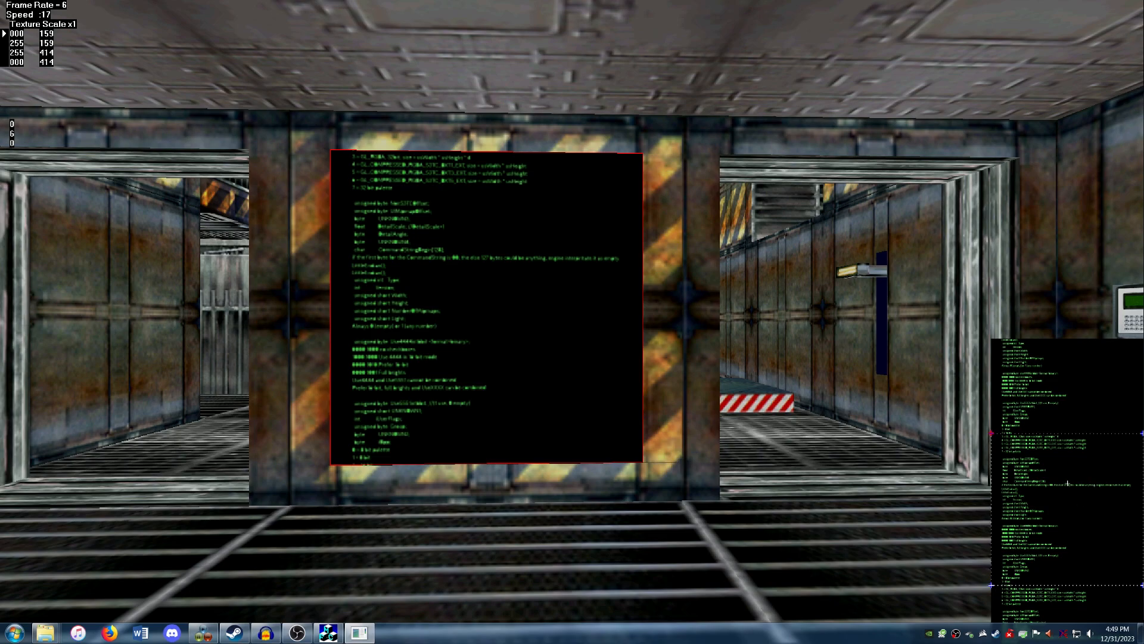
left_click_drag(1064, 484, 1062, 501)
key("t")
key("Escape")
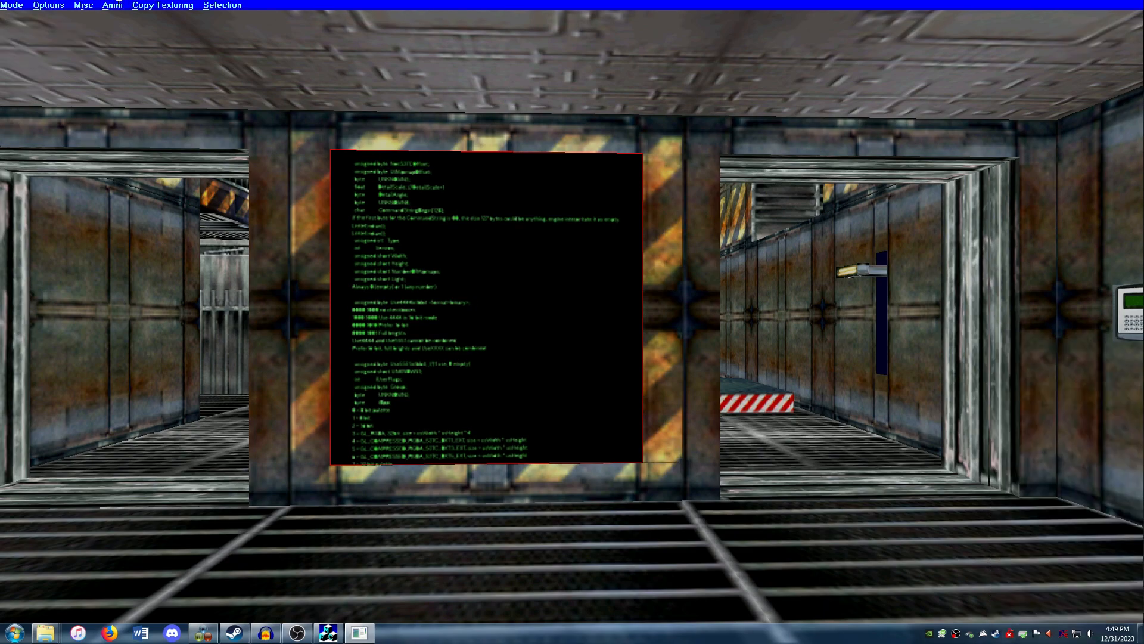
Add an eighth frame to the code screen's animation and shift its vertical texture coordinates to 223 and 478
left_click(114, 5)
mouse_move(143, 53)
left_click(209, 72)
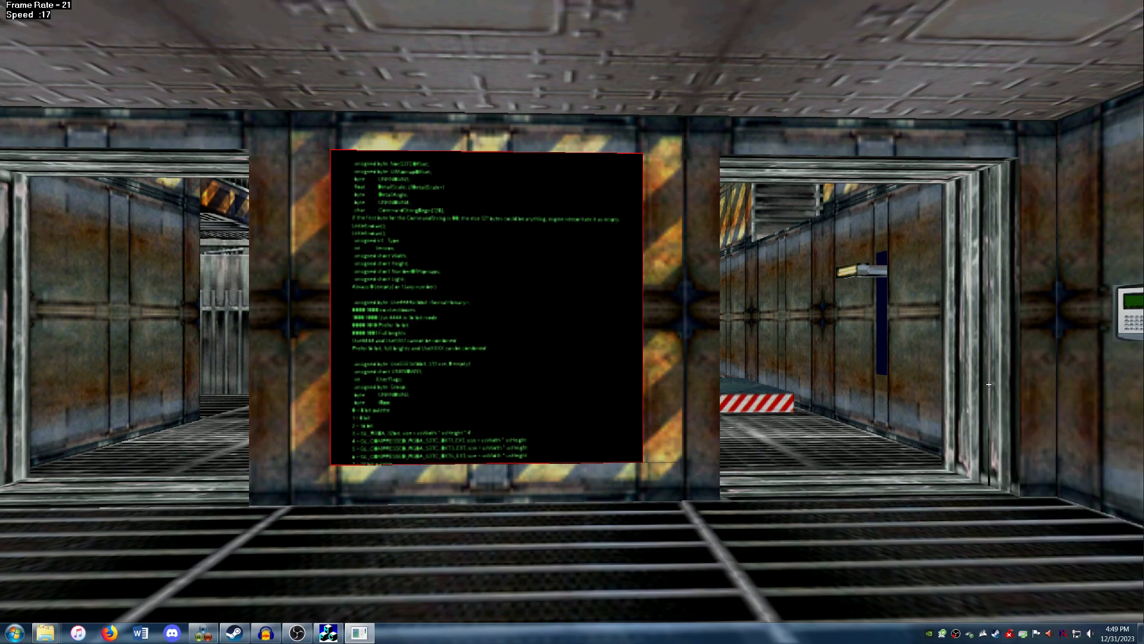
key("t")
left_click_drag(1072, 489, 1053, 499)
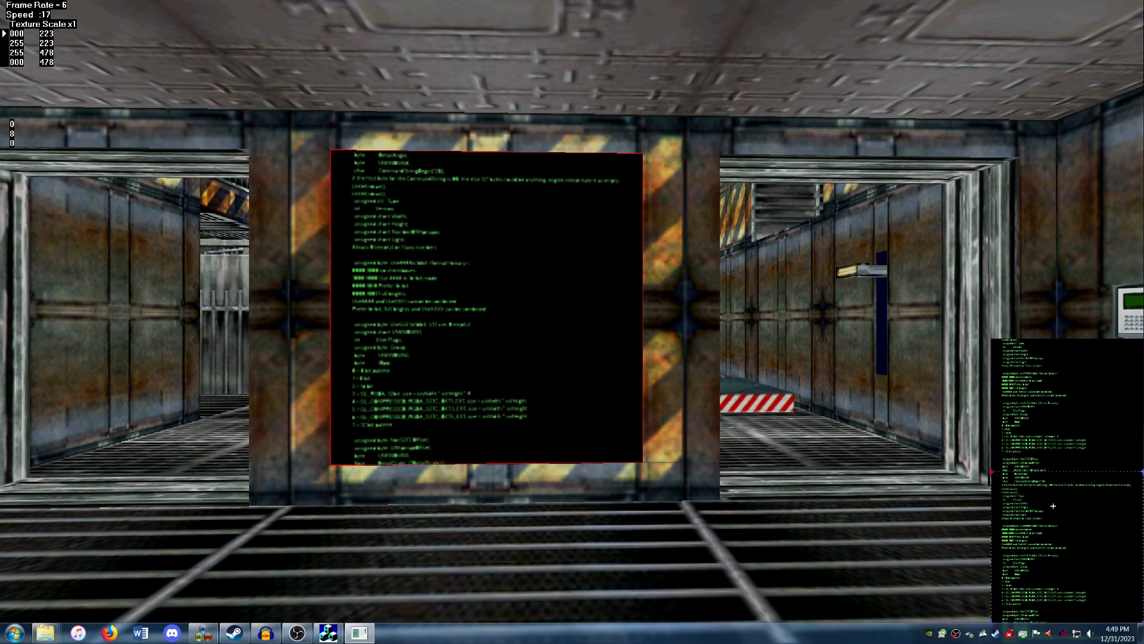
key("t")
Add a ninth frame to the code screen's animation and shift its vertical texture coordinates to 255 and 510
left_click(112, 4)
mouse_move(184, 53)
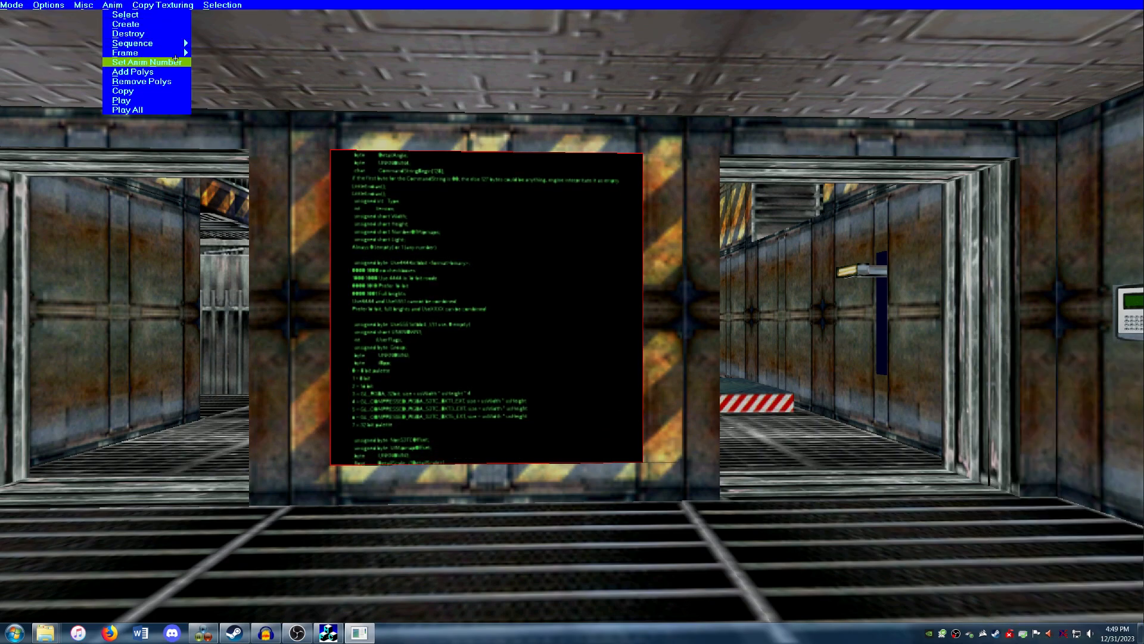
left_click(211, 63)
key("t")
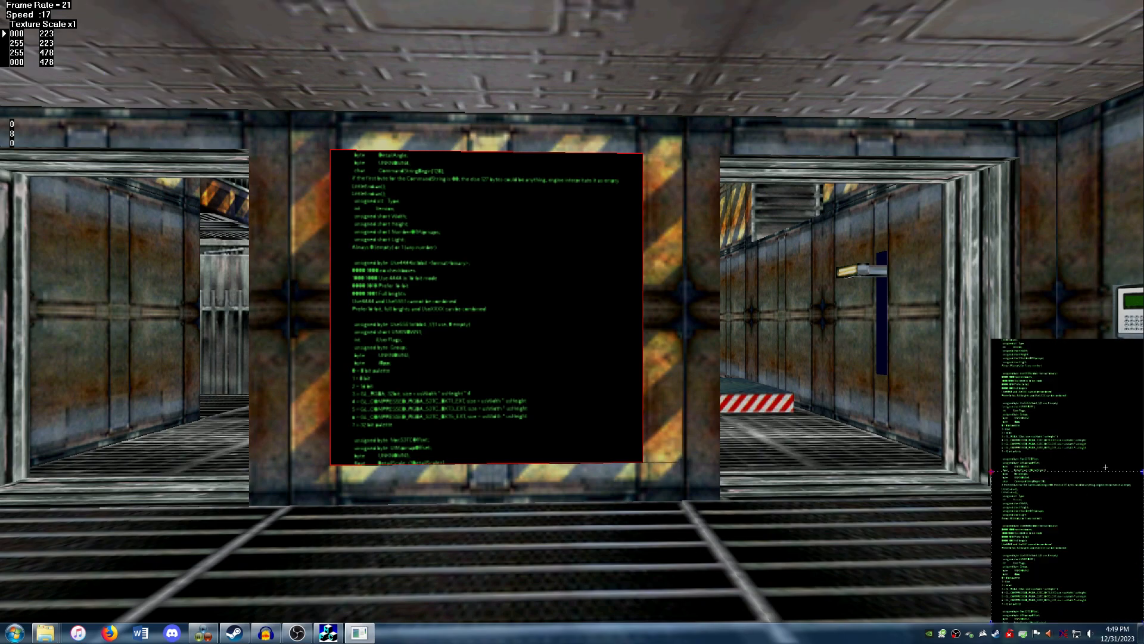
left_click_drag(1063, 501, 1061, 520)
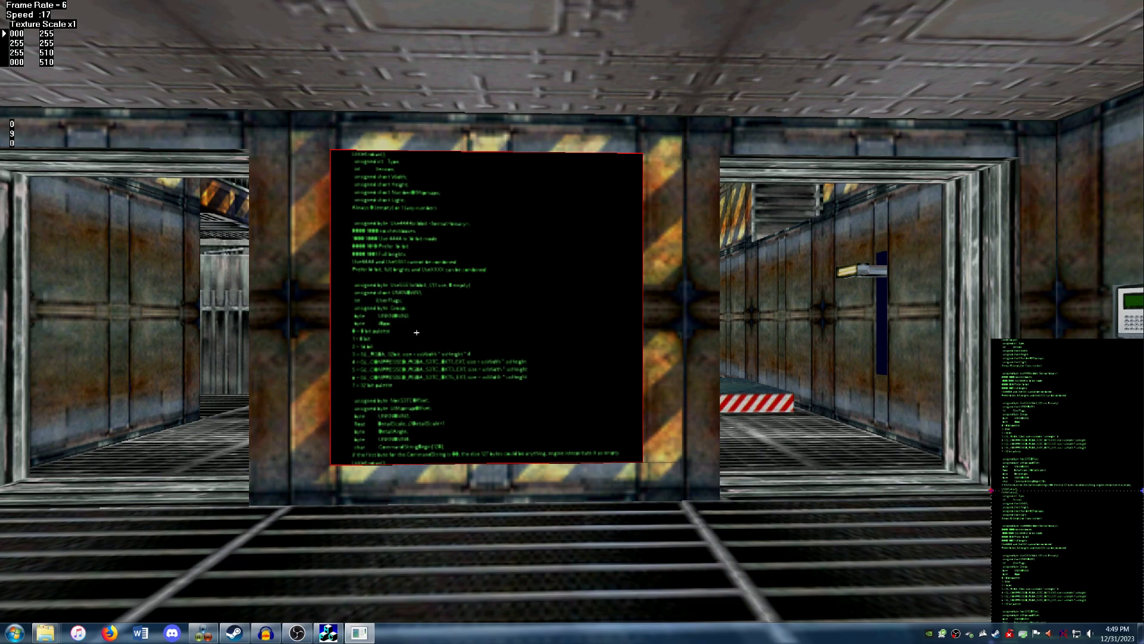
key("t")
Play the nine-frame code screen animation, then stop the preview
mouse_move(199, 2)
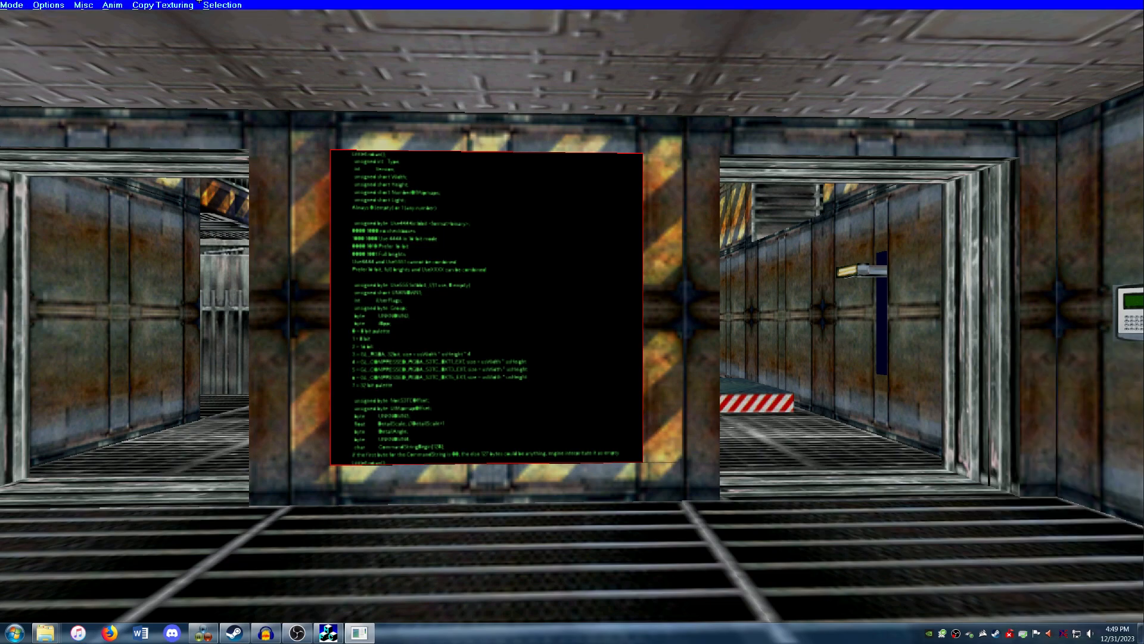
left_click(111, 4)
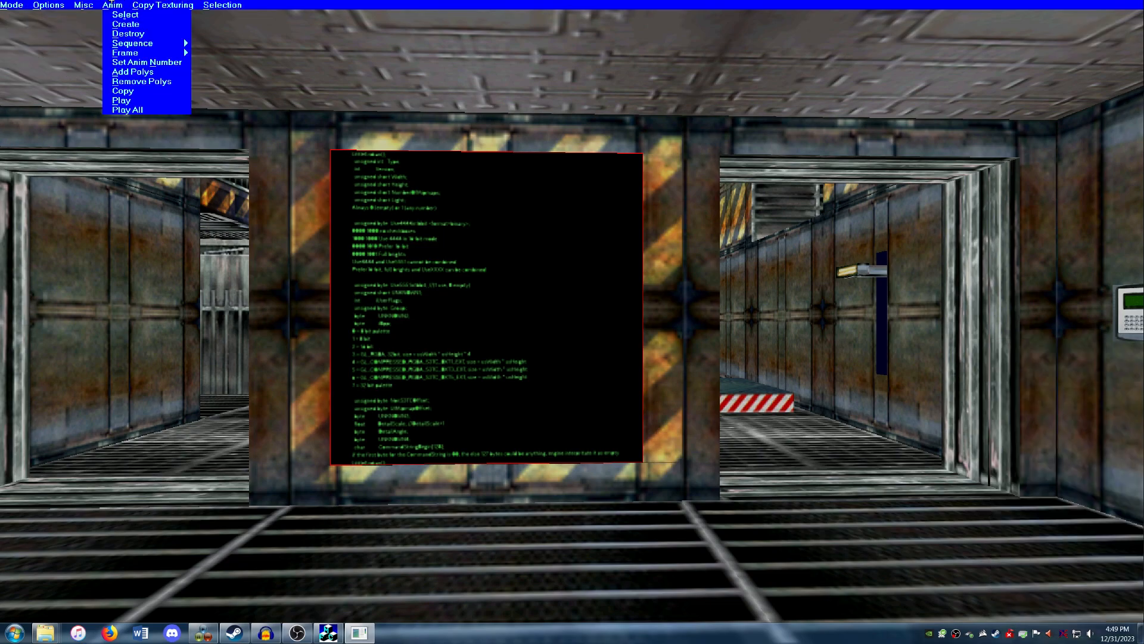
left_click(139, 98)
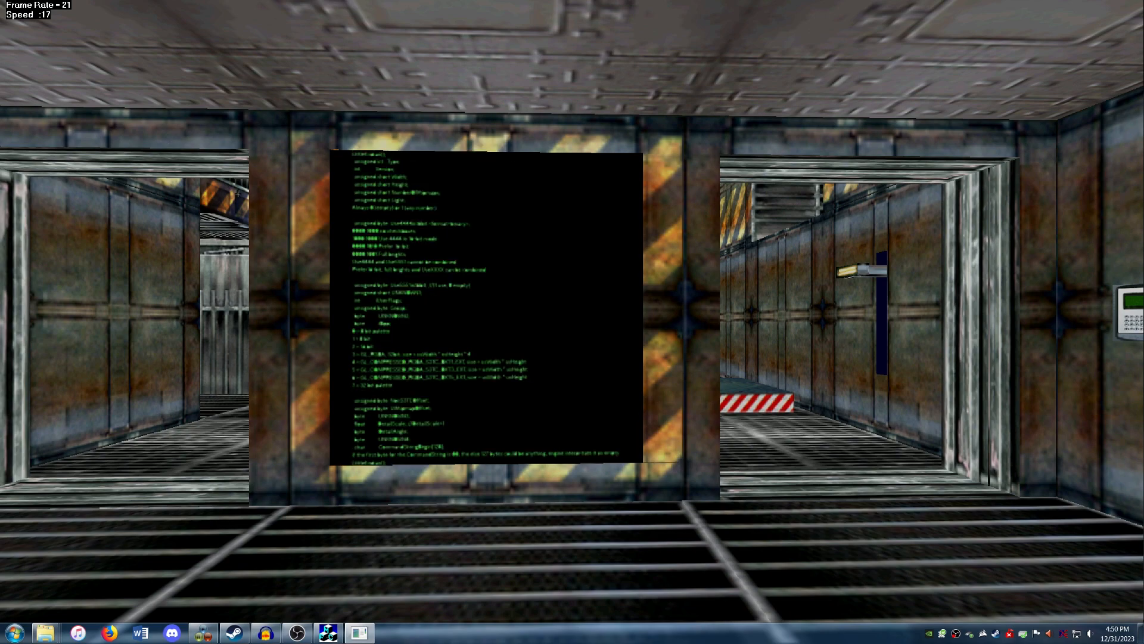
key("Tab")
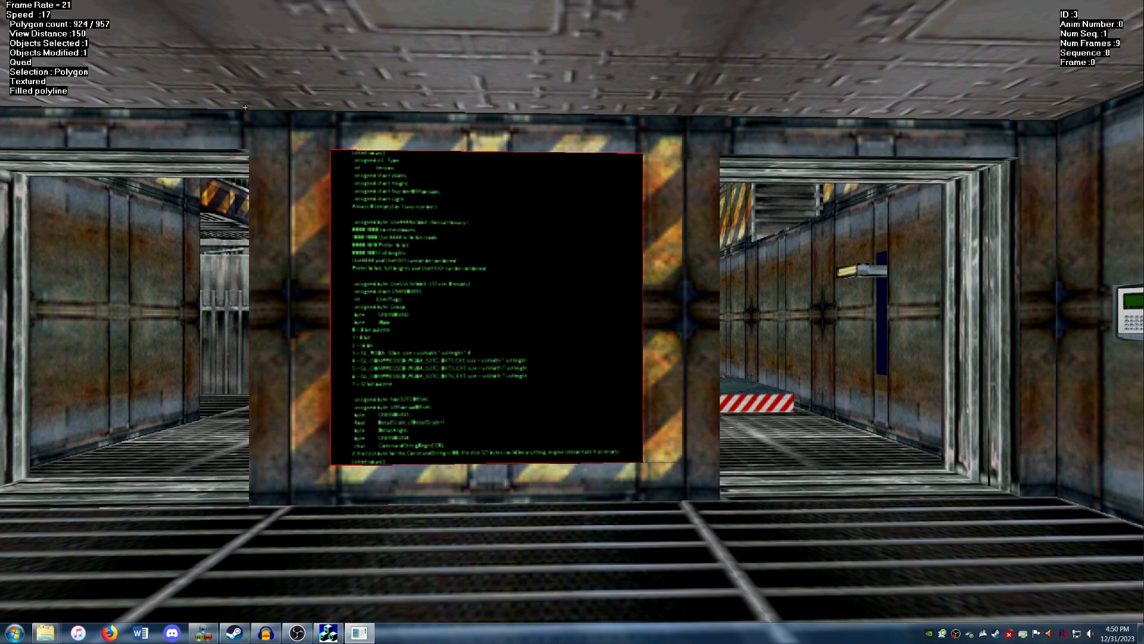
Set the animation sequence's properties to Loop, Interpolate and No Interp from last to first, with Not playing at start off
left_click(112, 5)
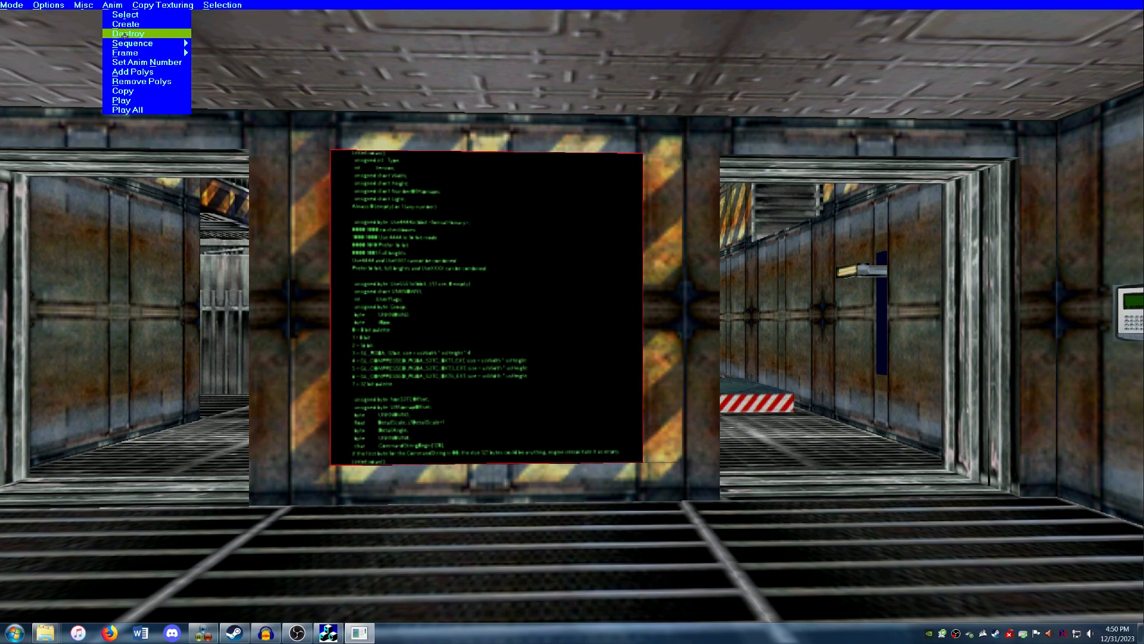
mouse_move(128, 40)
left_click(231, 90)
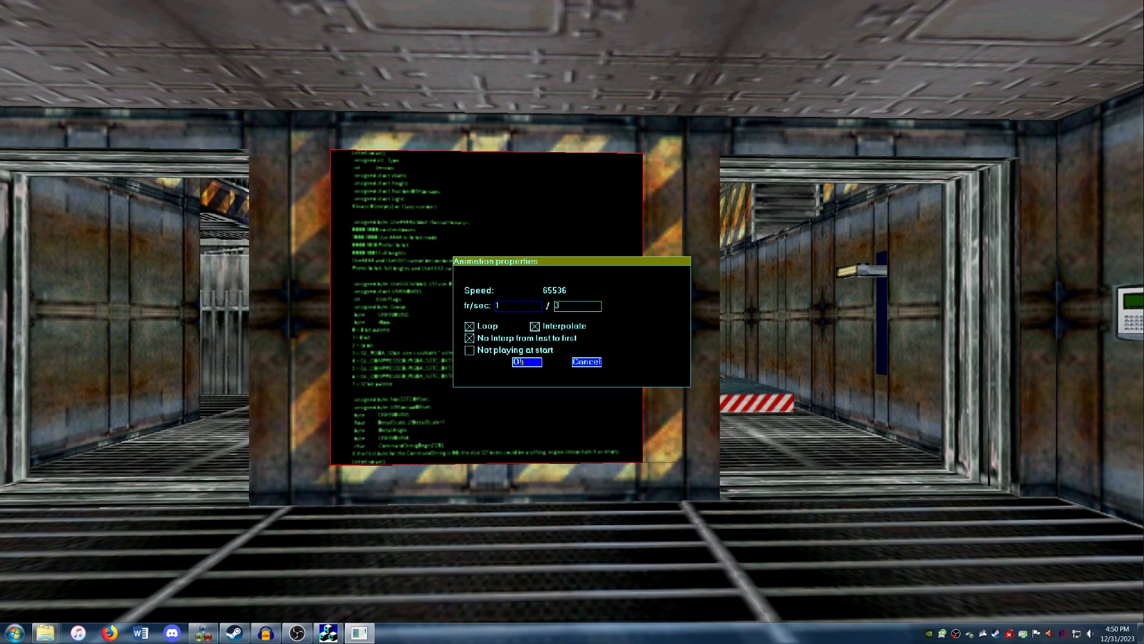
left_click(520, 361)
Preview the code screen's scrolling with the sequence properties applied, then stop playback
left_click(113, 4)
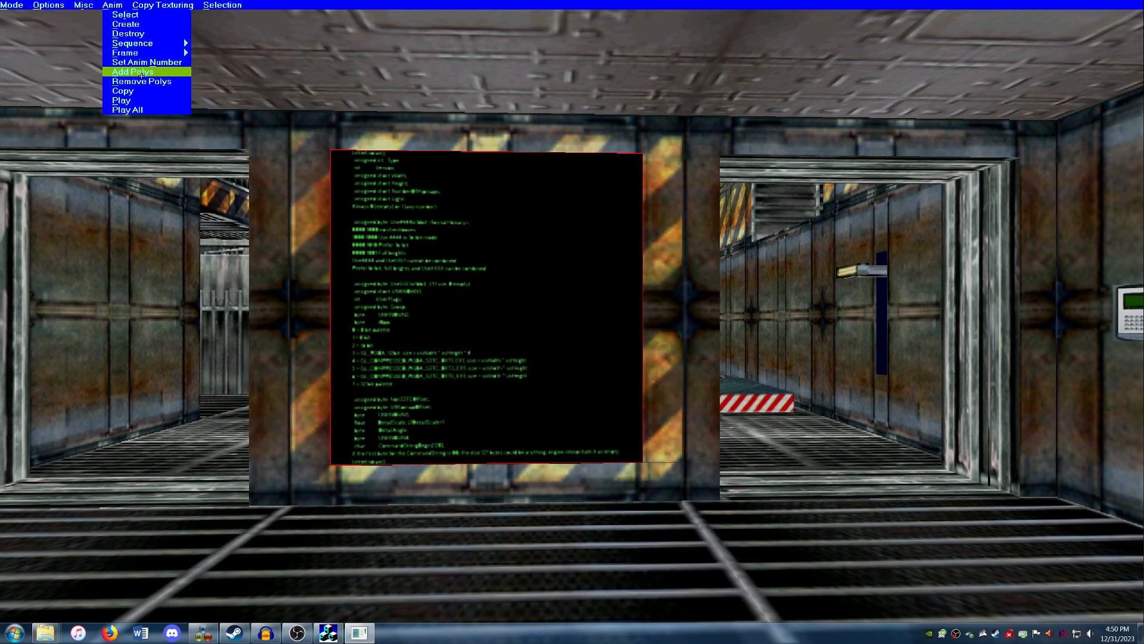
left_click(141, 99)
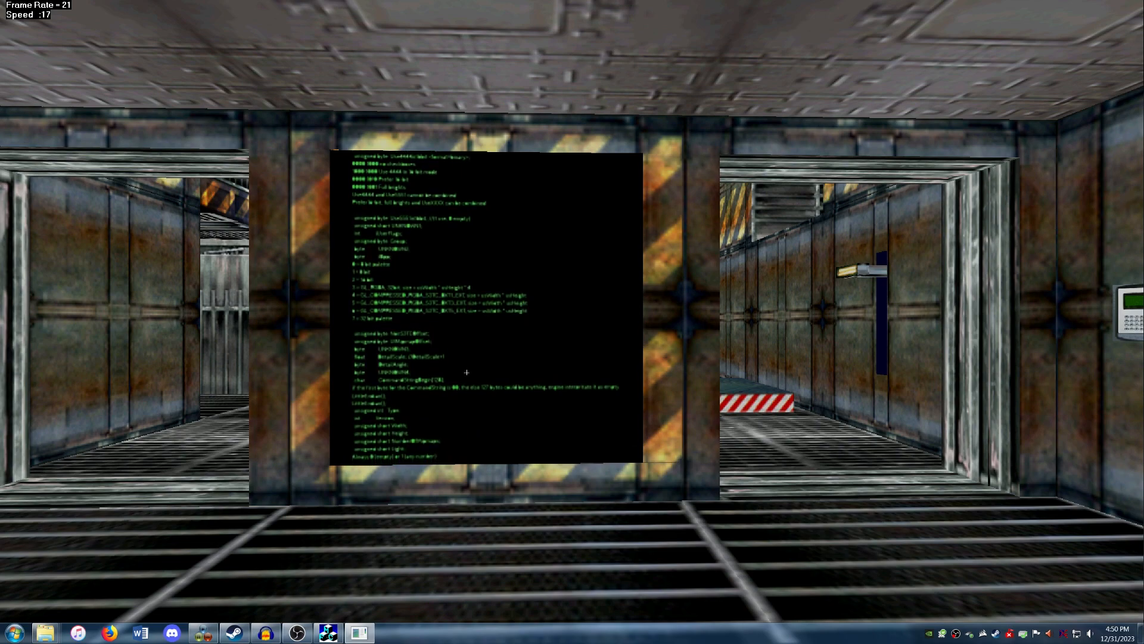
left_click(468, 376)
right_click(479, 420)
Exit the texturing mode, saving the changes, and quit the level editor
left_click(11, 5)
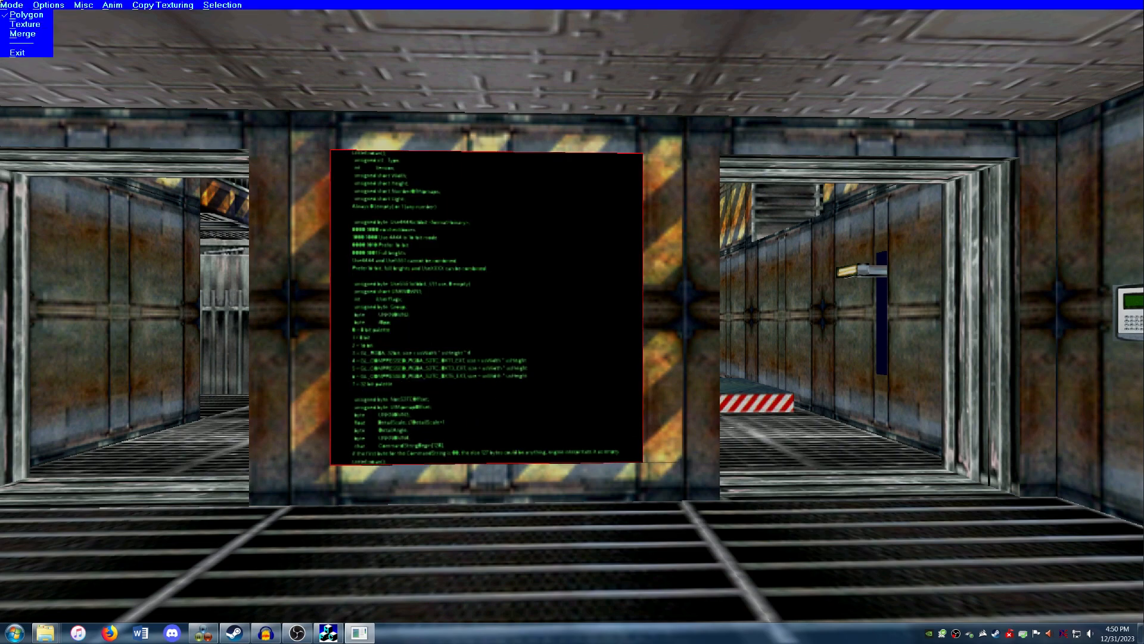
left_click(15, 47)
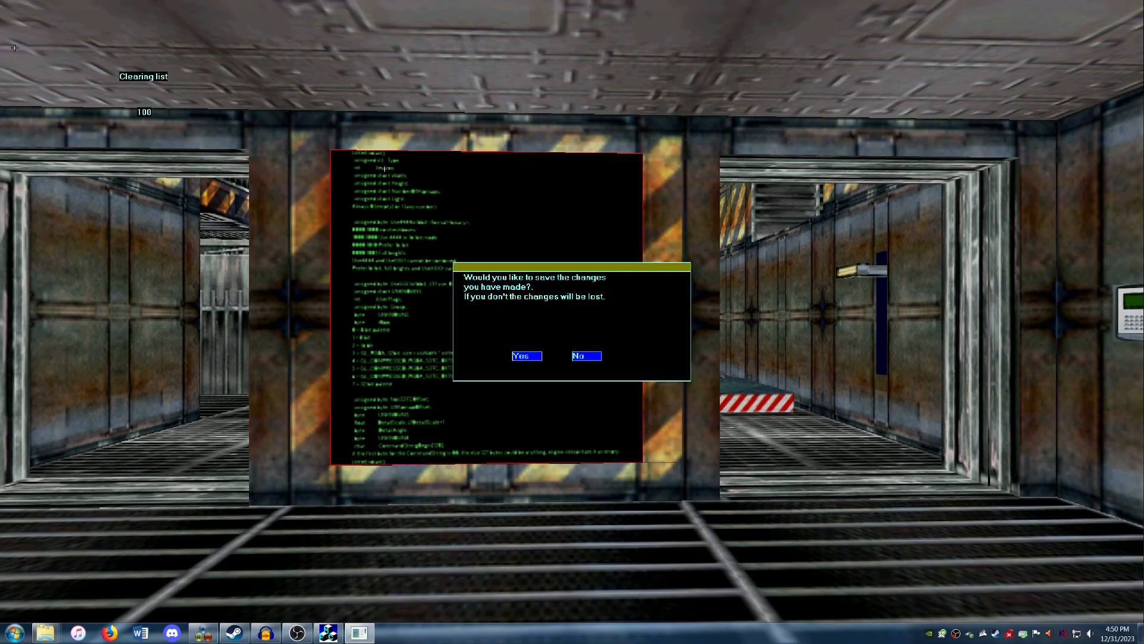
left_click(525, 356)
left_click(7, 4)
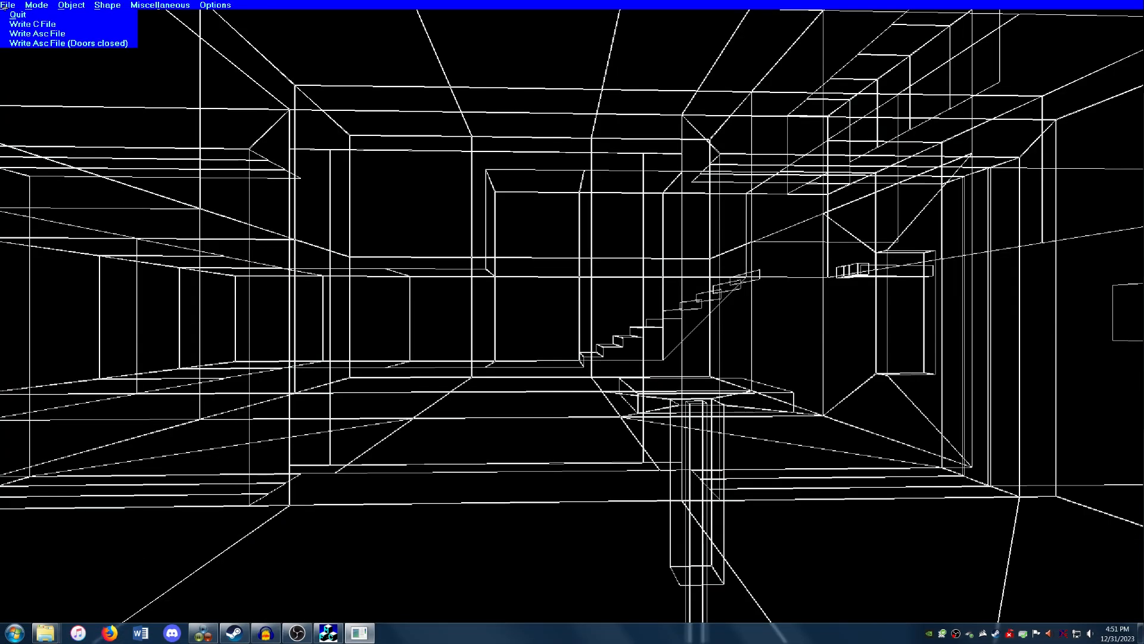
left_click(5, 11)
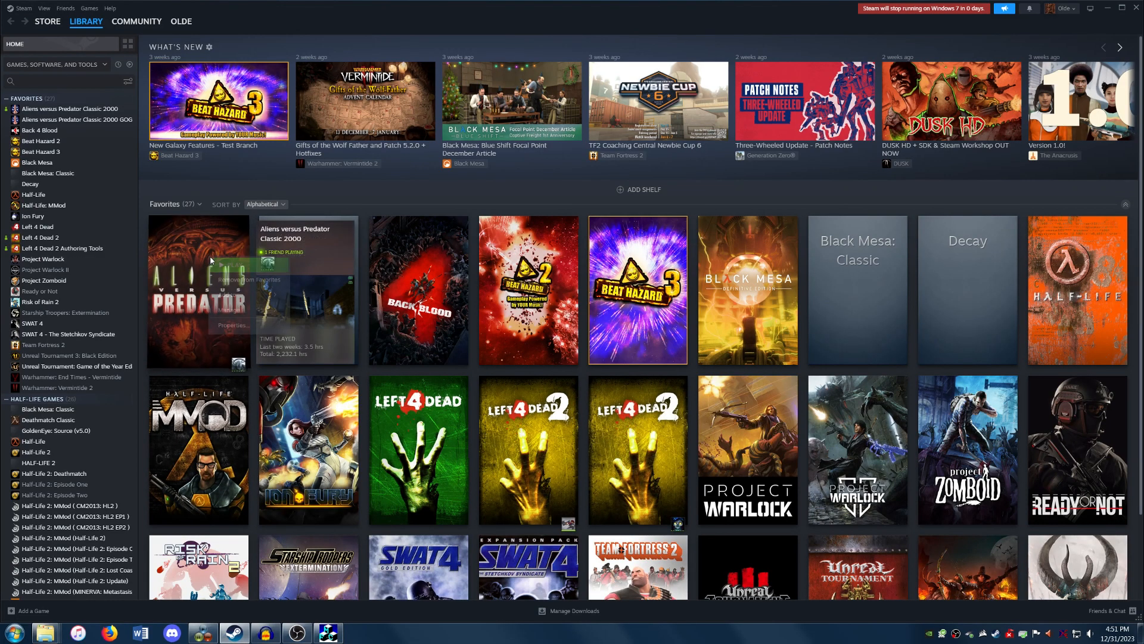
Launch Aliens versus Predator Classic 2000 from the Steam library and open its Multiplayer Configuration screen
right_click(213, 254)
left_click(215, 262)
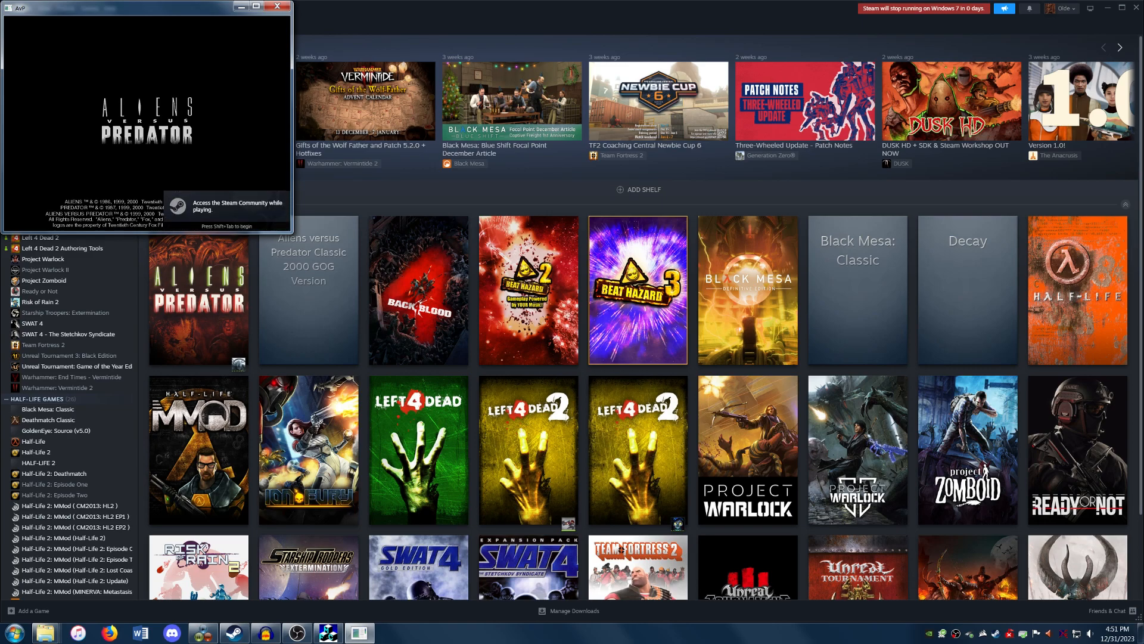
key("Down")
key("Down")
key("Return")
key("Return")
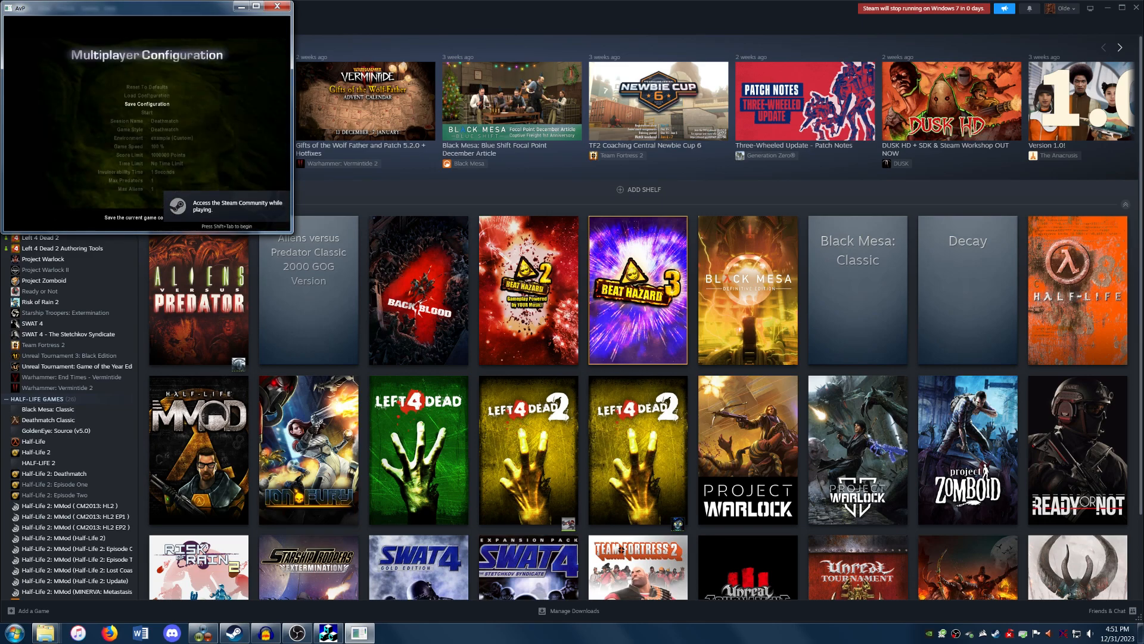
Start the multiplayer match on the example level and view the scrolling code screen between the two doors
key("Return")
key("Return")
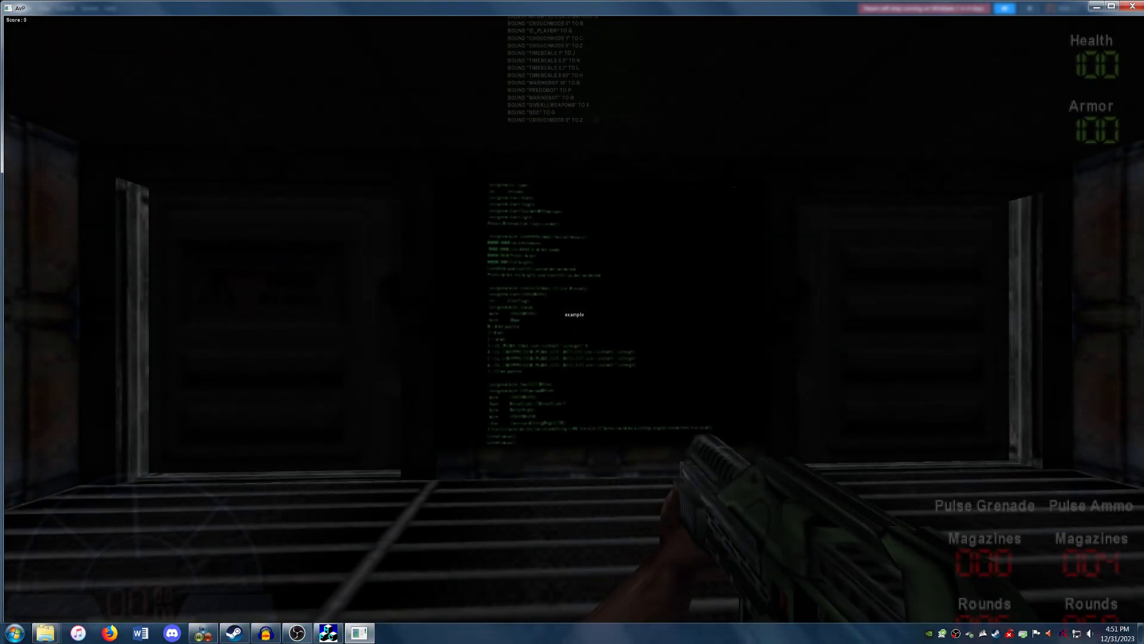
key("w")
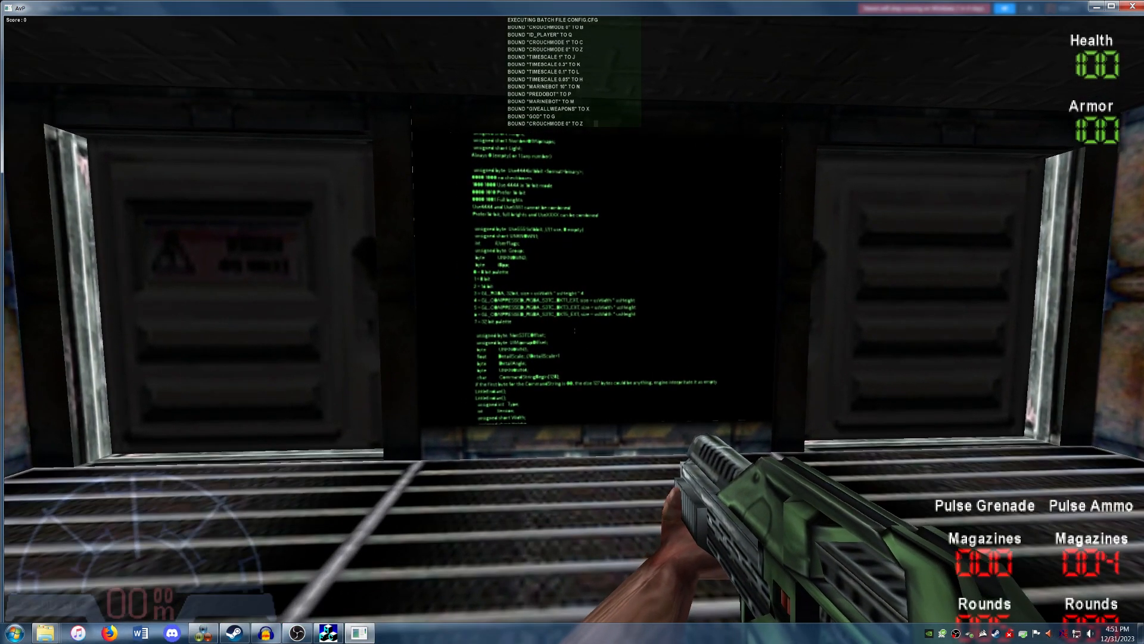
Walk up to both locked doors in-game to test whether they open without the keypad
key("w")
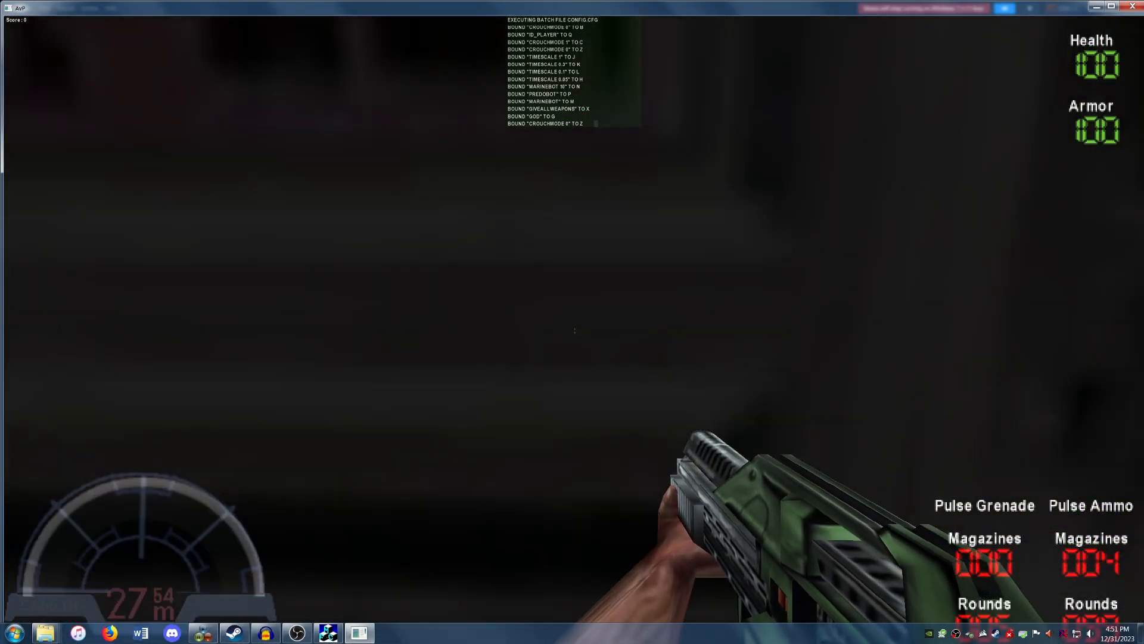
key("s")
key("w")
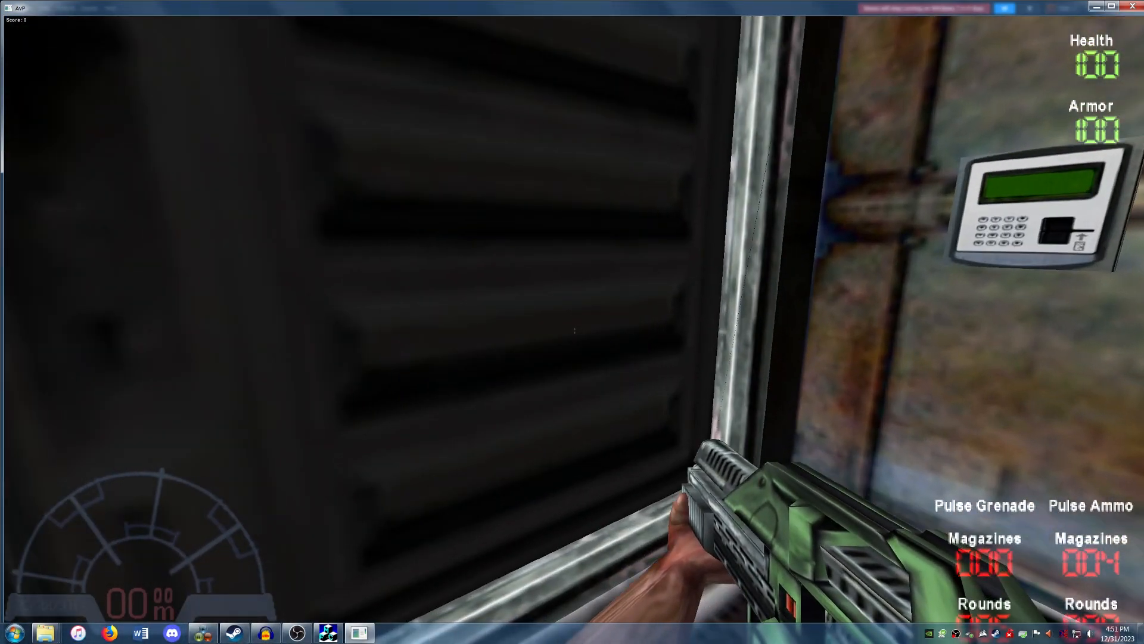
Operate the wall keypad in-game, check how both doors respond, and return to view the scrolling code screen
key("w")
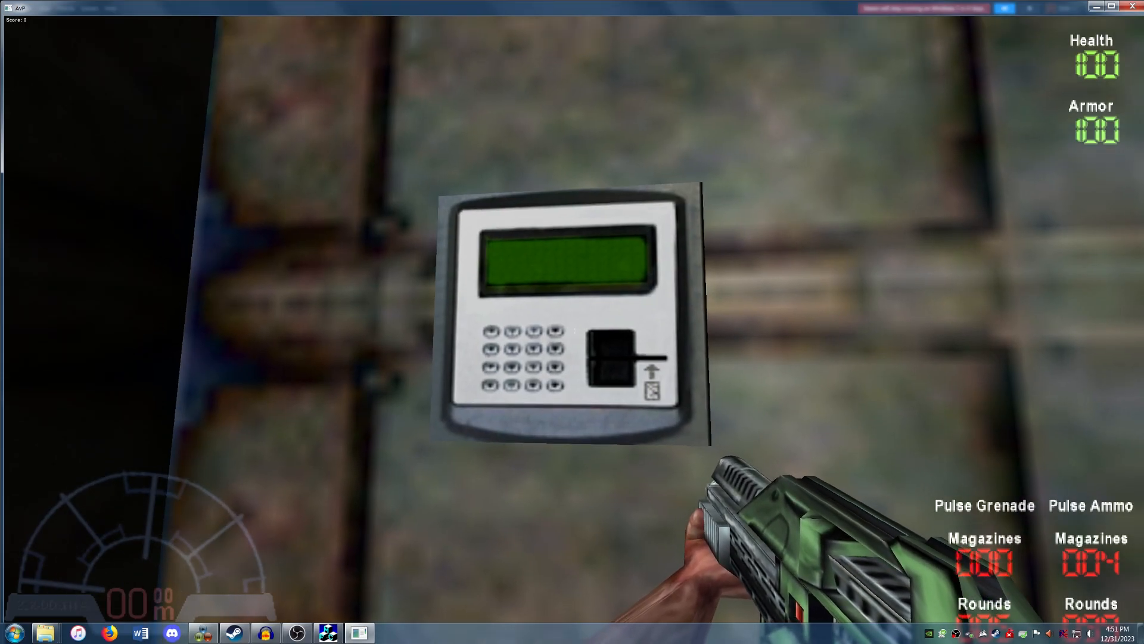
key("s")
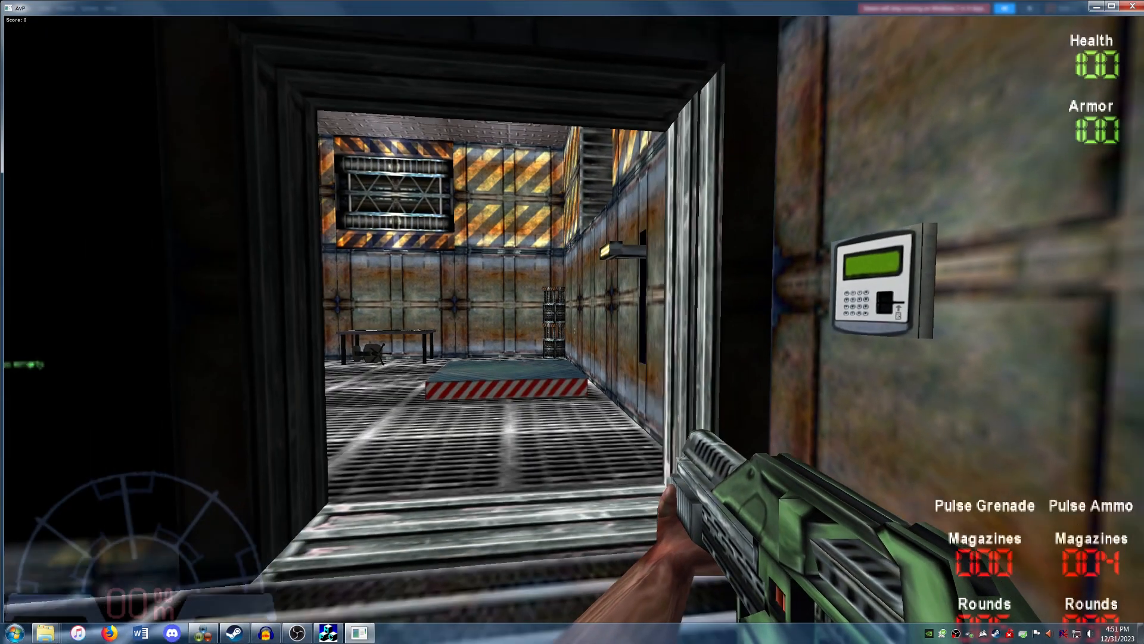
key("w")
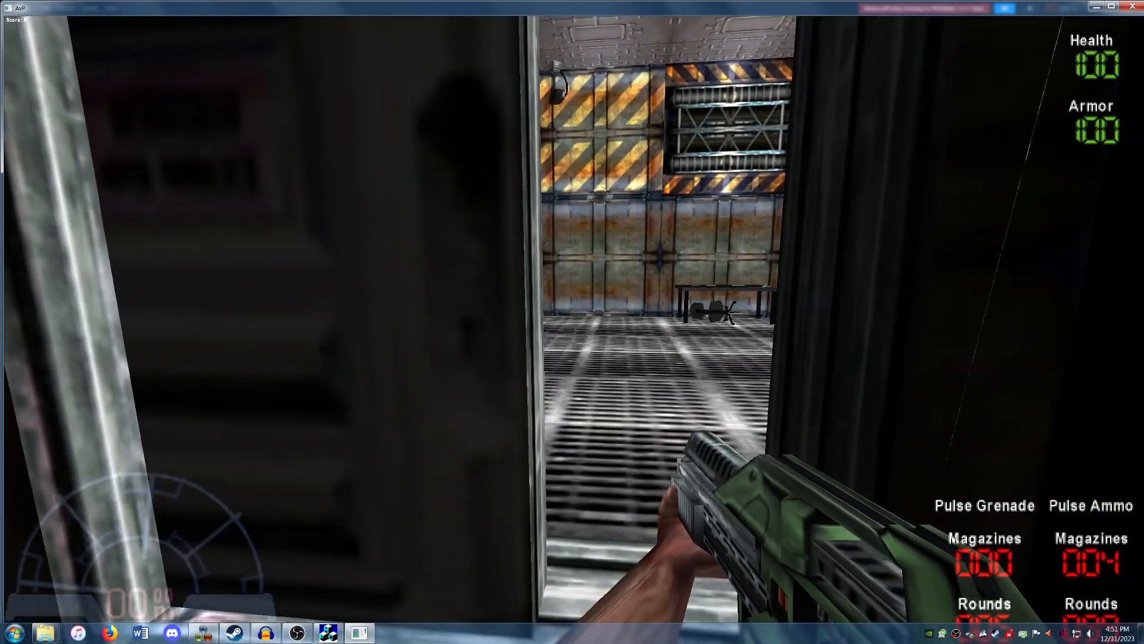
key("d")
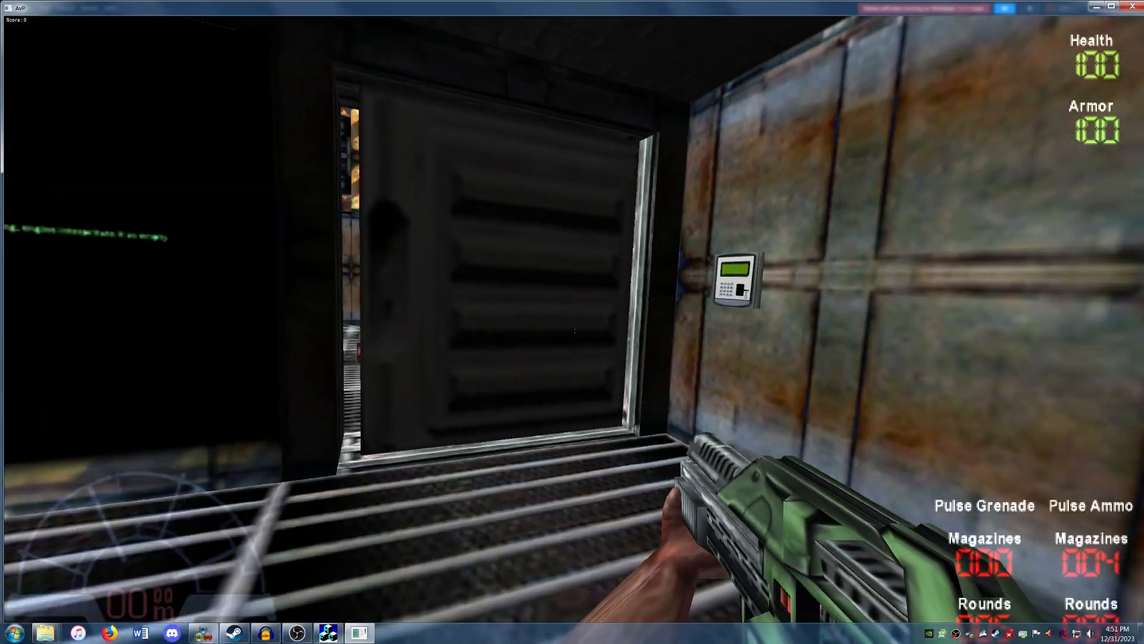
key("a")
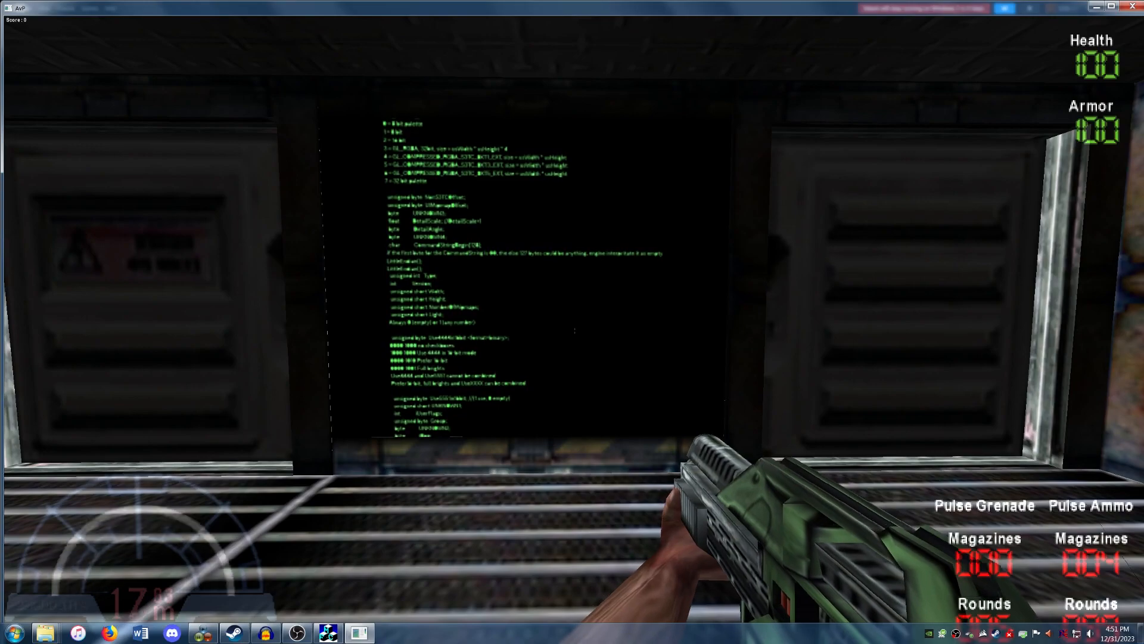